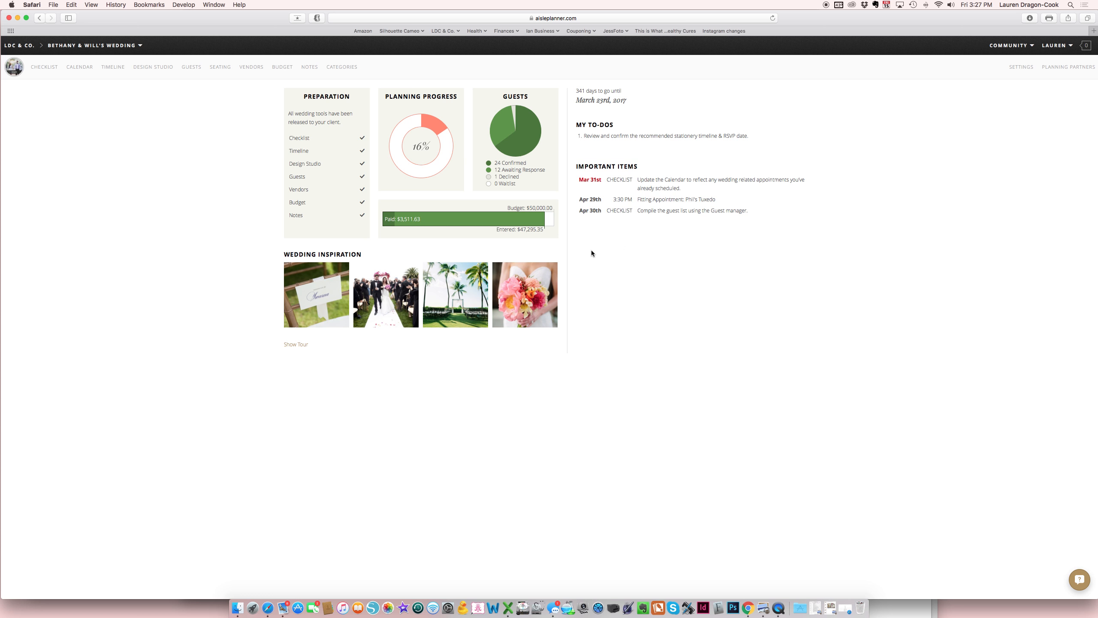
Step: Open the wedding's full checklist and look through its categories from Getting Started to After the Wedding
{"action": "left_click", "coordinate": [45, 67]}
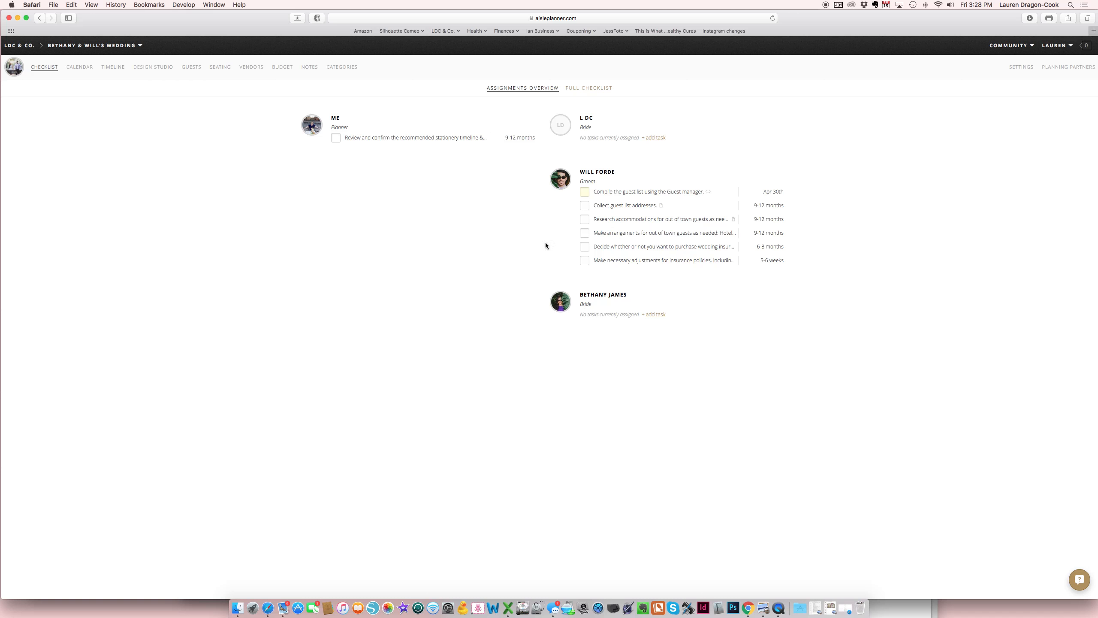
{"action": "left_click", "coordinate": [596, 94]}
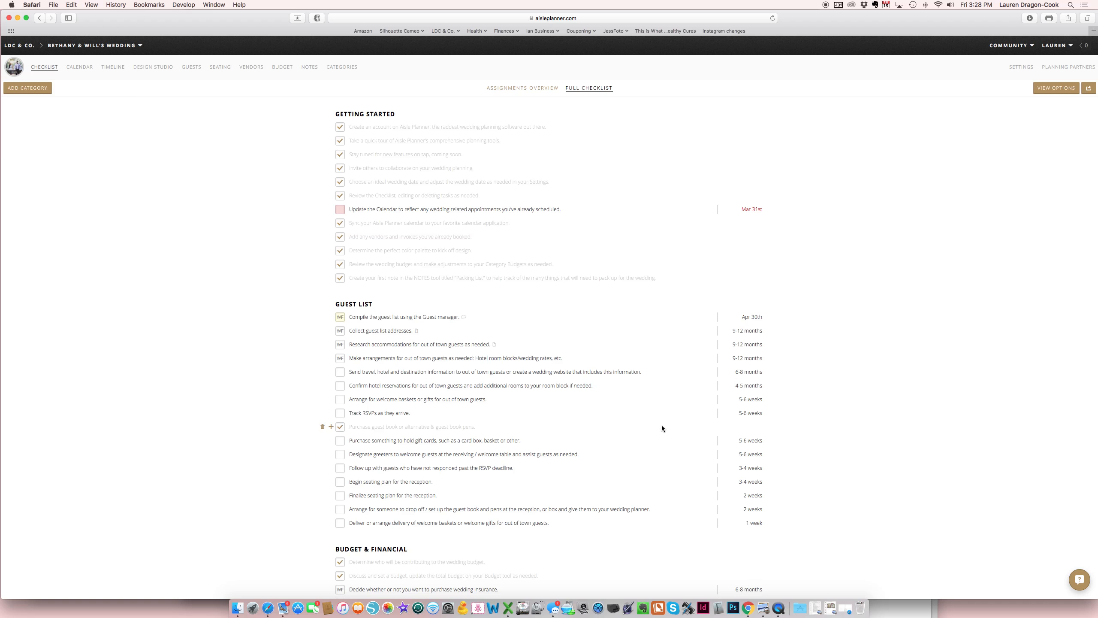
{"action": "scroll", "coordinate": [662, 439], "scroll_direction": "down", "scroll_amount": 20}
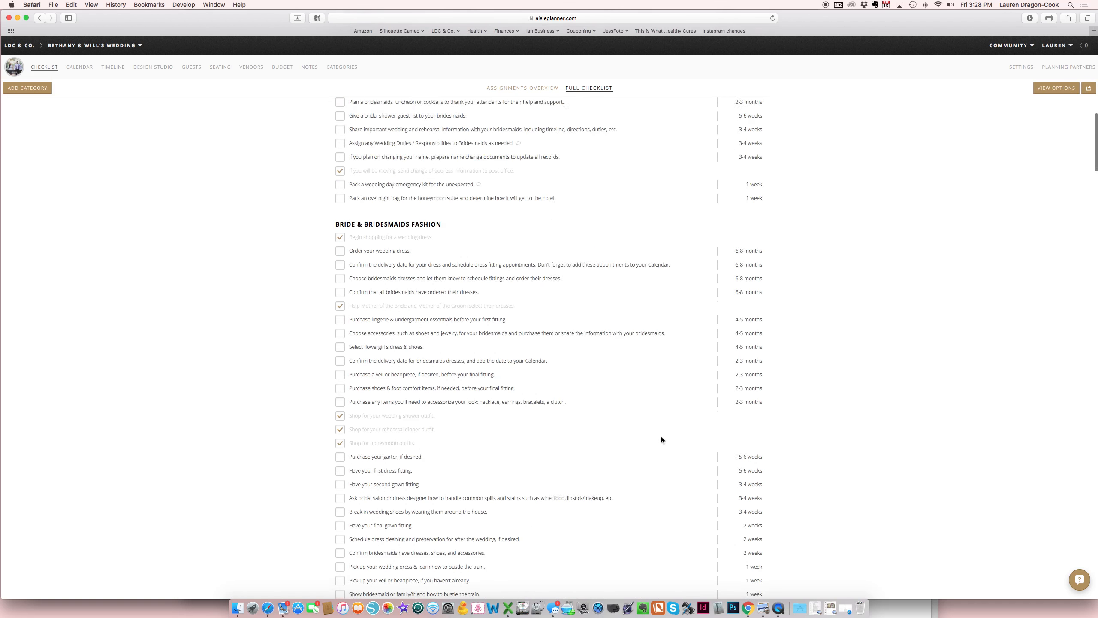
{"action": "scroll", "coordinate": [661, 440], "scroll_direction": "down", "scroll_amount": 20}
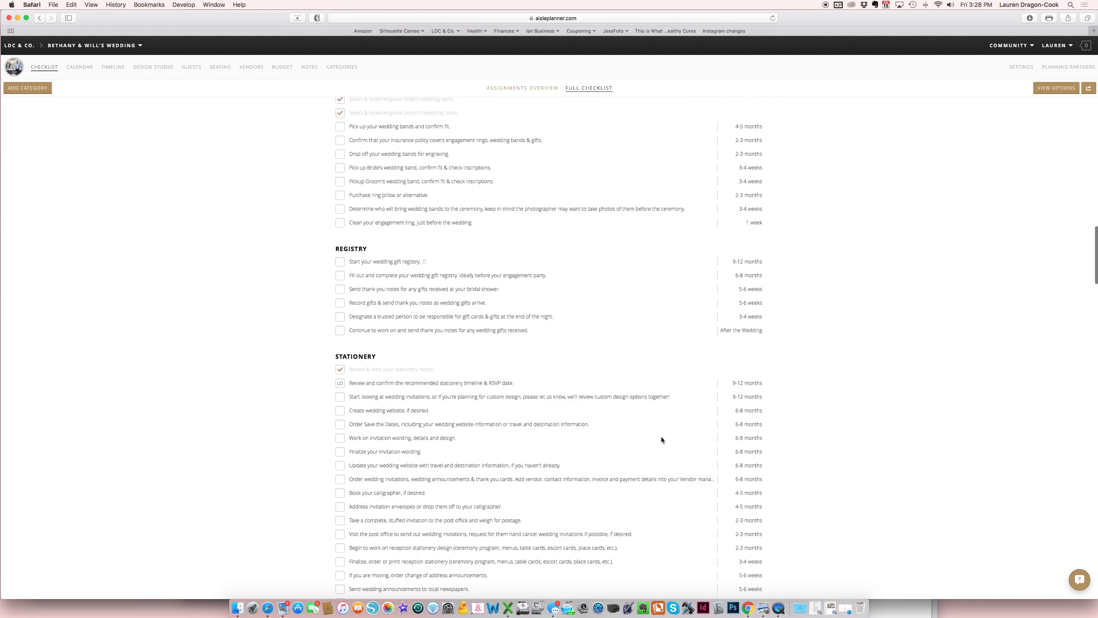
{"action": "scroll", "coordinate": [661, 440], "scroll_direction": "down", "scroll_amount": 20}
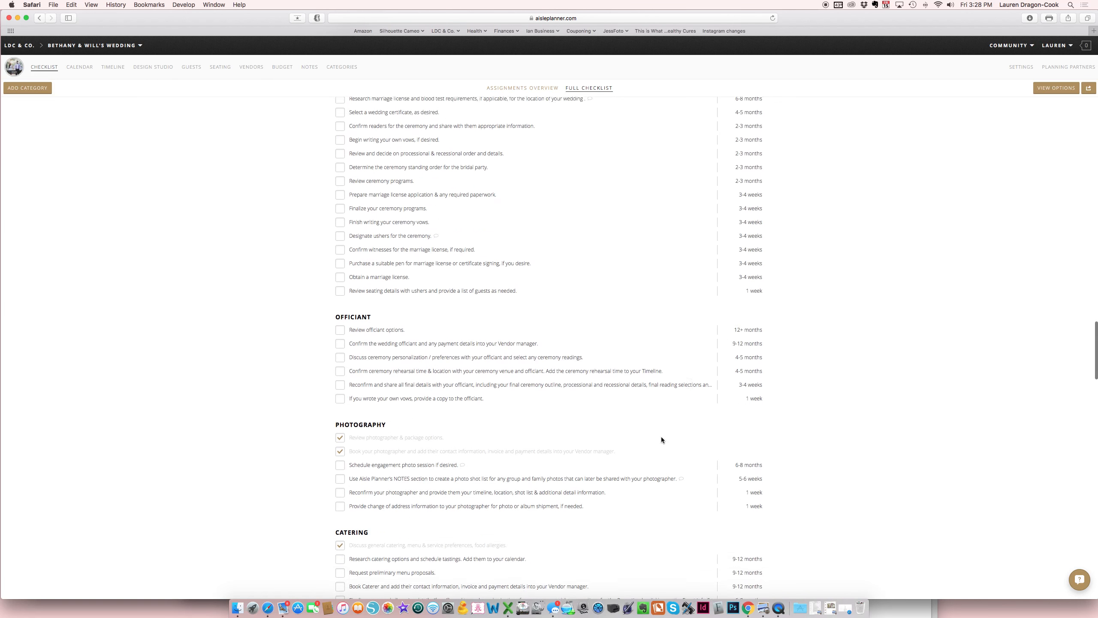
{"action": "scroll", "coordinate": [661, 440], "scroll_direction": "down", "scroll_amount": 15}
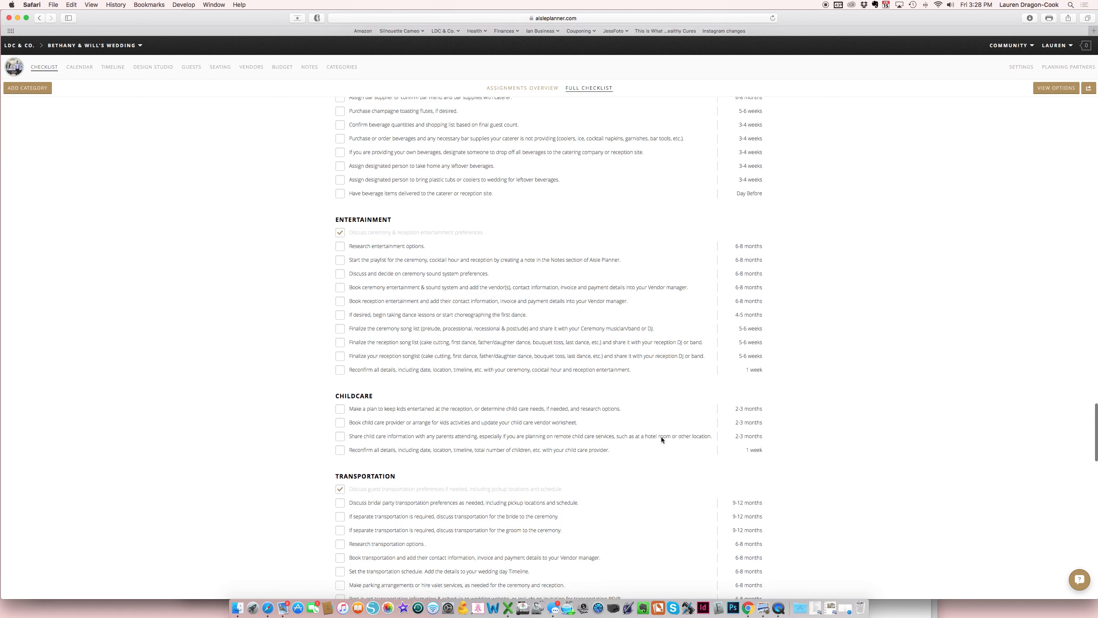
{"action": "scroll", "coordinate": [662, 437], "scroll_direction": "down", "scroll_amount": 20}
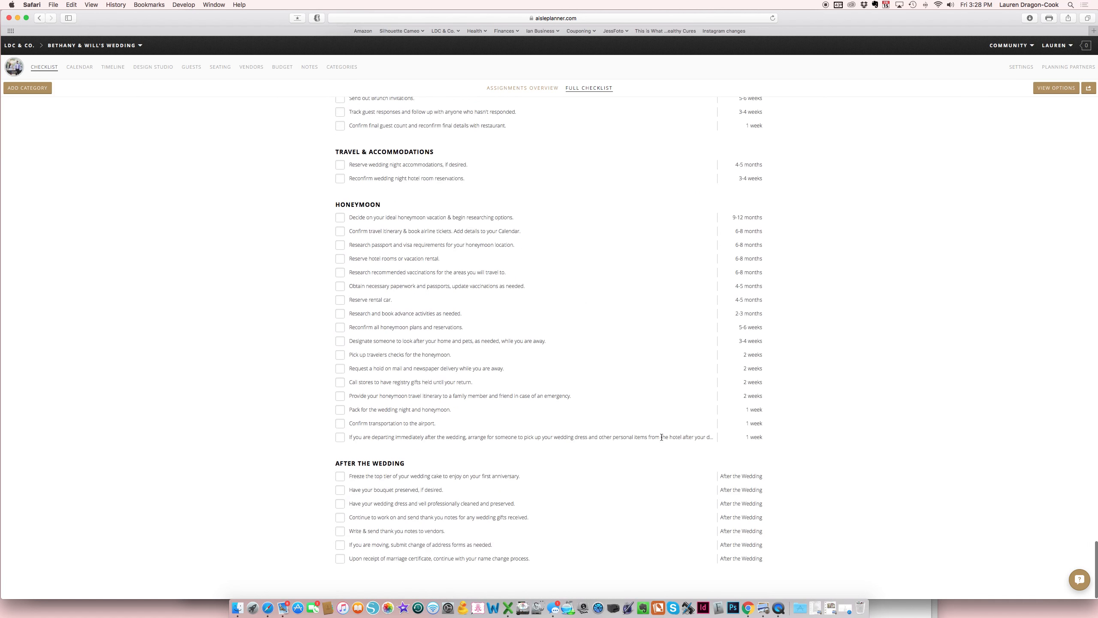
{"action": "scroll", "coordinate": [662, 437], "scroll_direction": "up", "scroll_amount": 20}
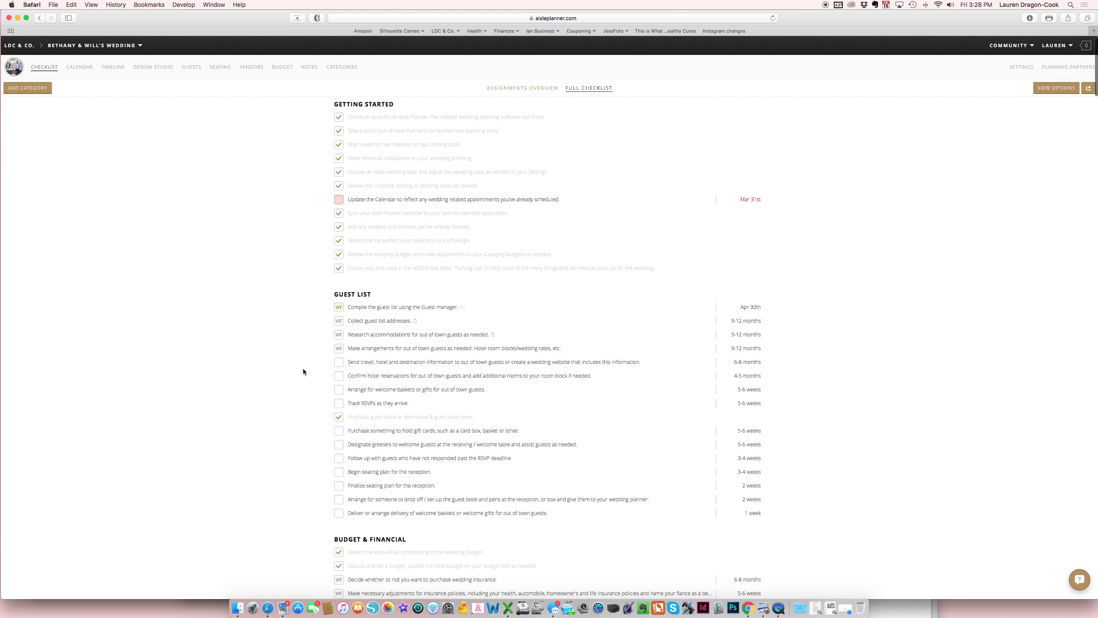
{"action": "scroll", "coordinate": [304, 369], "scroll_direction": "up", "scroll_amount": 1}
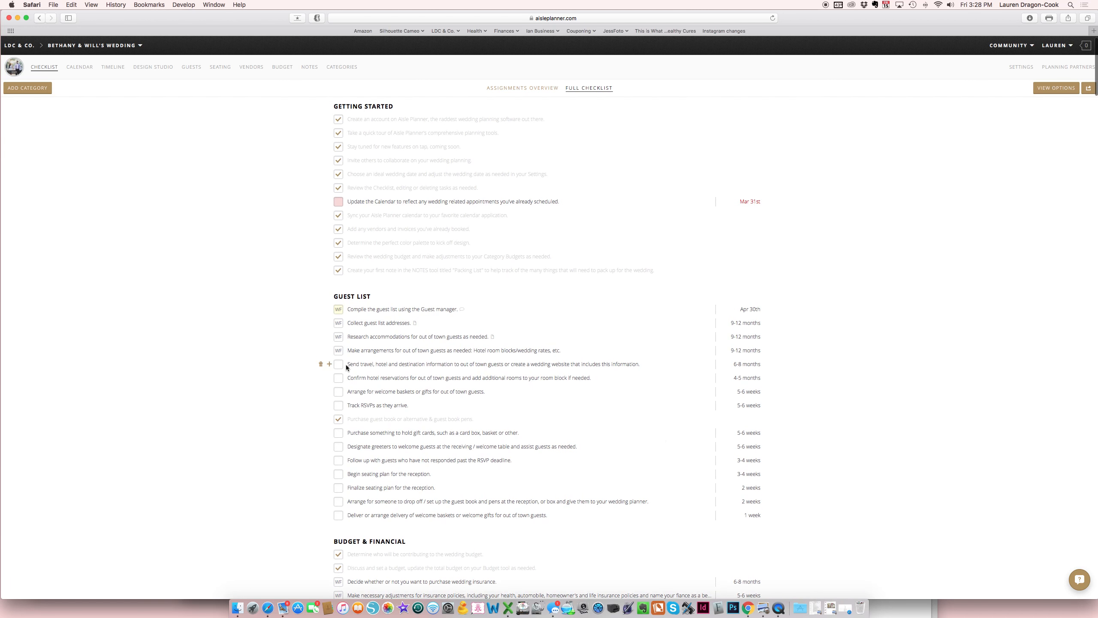
Step: Start deleting the guest list task about sending travel, hotel and destination information, and cancel the deletion
{"action": "left_click", "coordinate": [322, 366]}
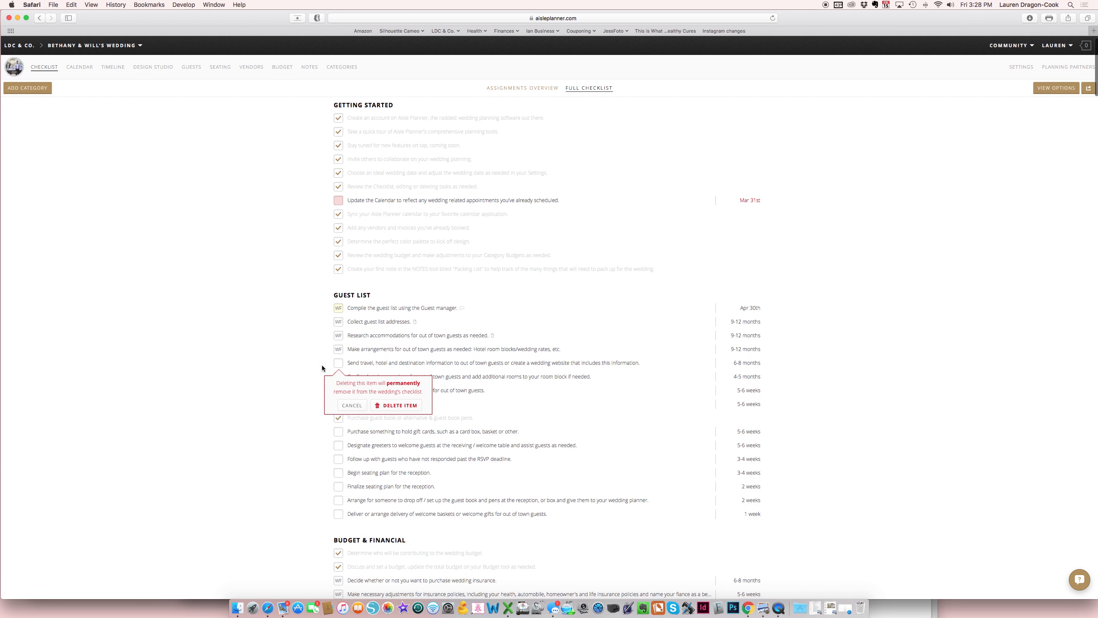
{"action": "left_click", "coordinate": [348, 406]}
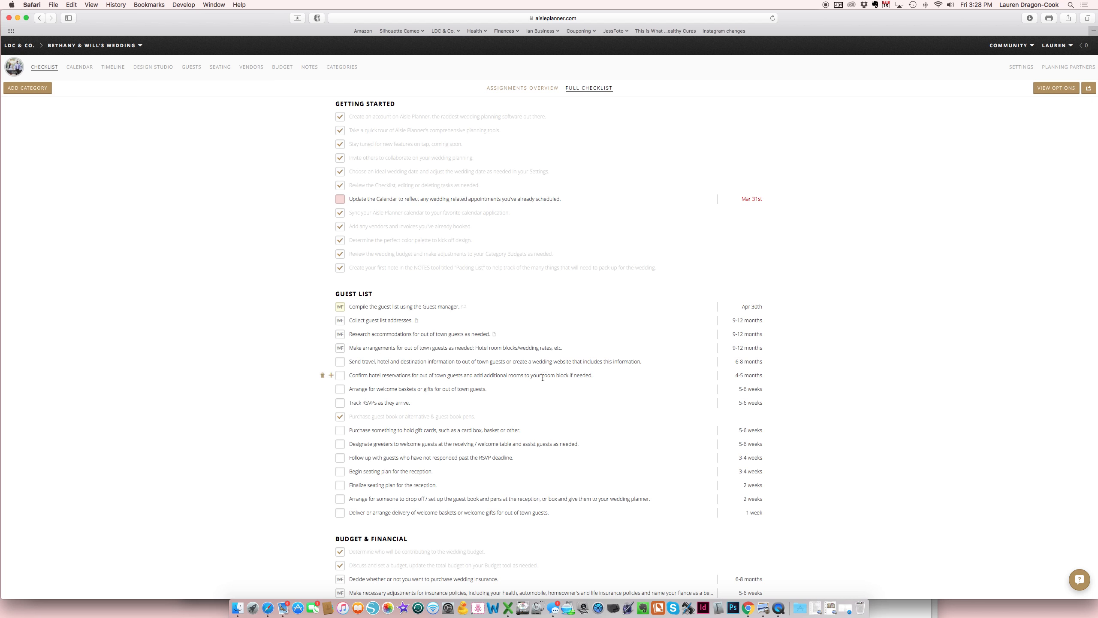
{"action": "scroll", "coordinate": [941, 368], "scroll_direction": "left", "scroll_amount": 3}
Step: Hide the completed checklist items and show them again
{"action": "left_click", "coordinate": [1072, 90]}
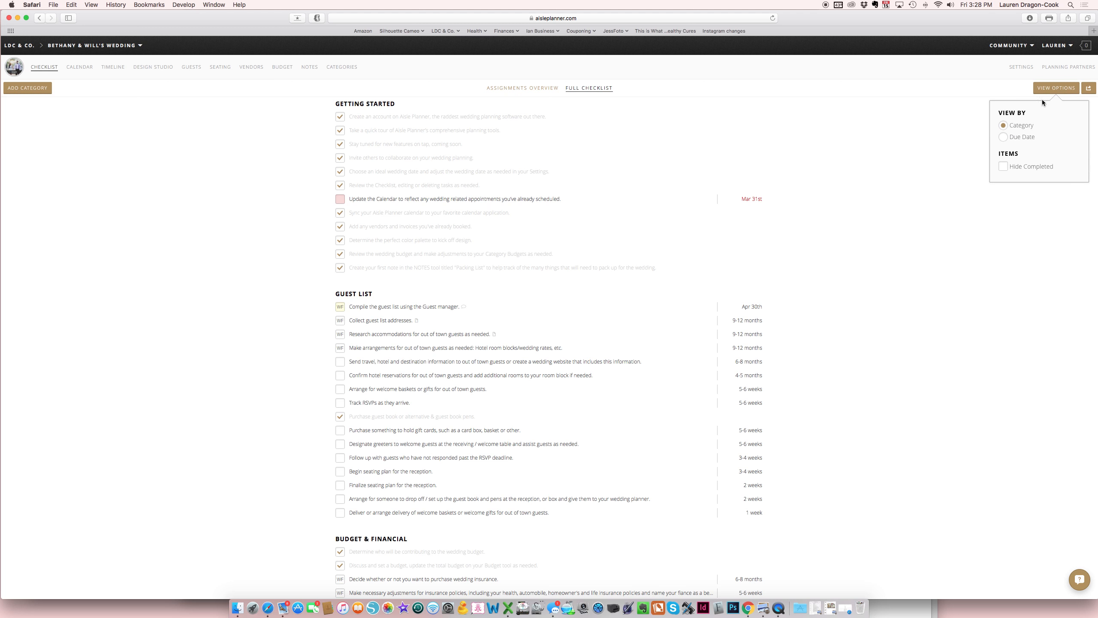
{"action": "left_click", "coordinate": [1023, 170]}
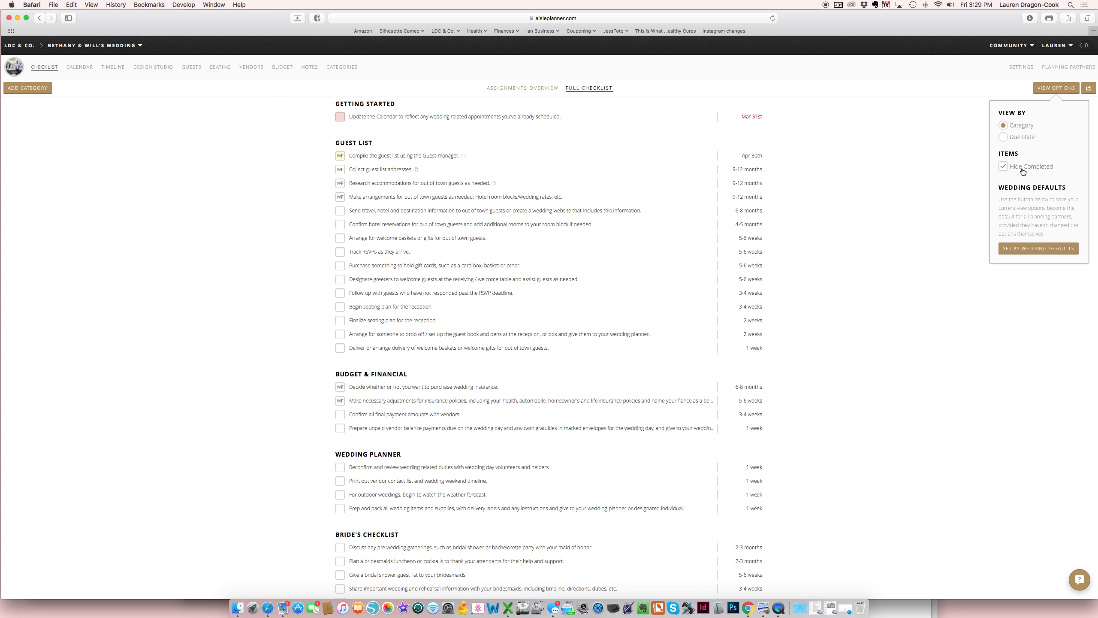
{"action": "left_click", "coordinate": [1023, 169]}
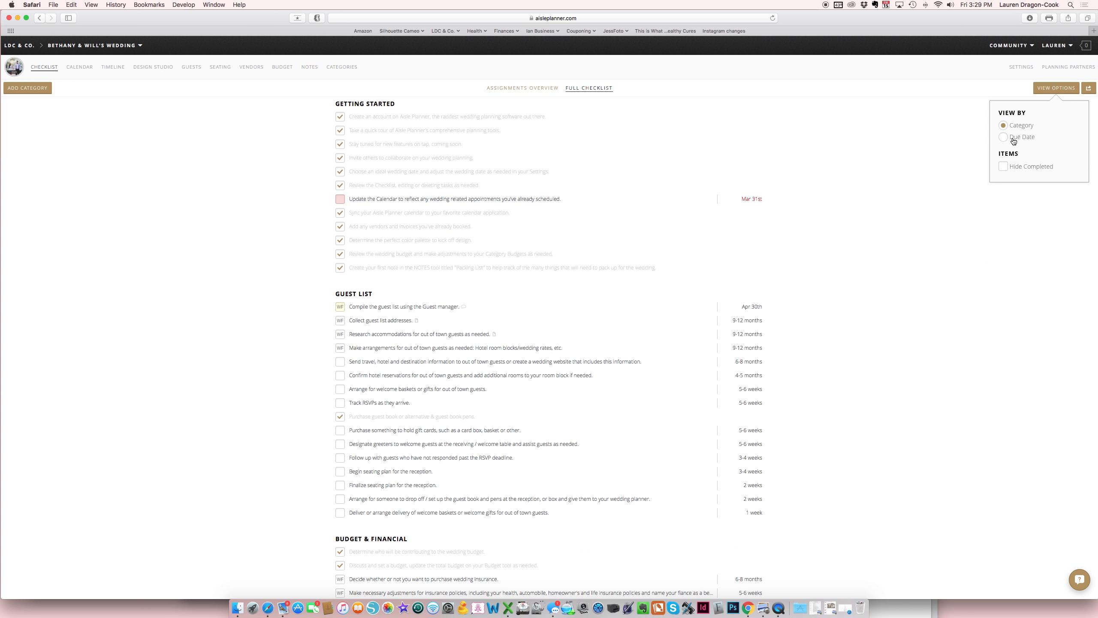
Step: Group the checklist by due date, look through the 12+ and 9-12 months sections, and return to grouping by category
{"action": "left_click", "coordinate": [1004, 138]}
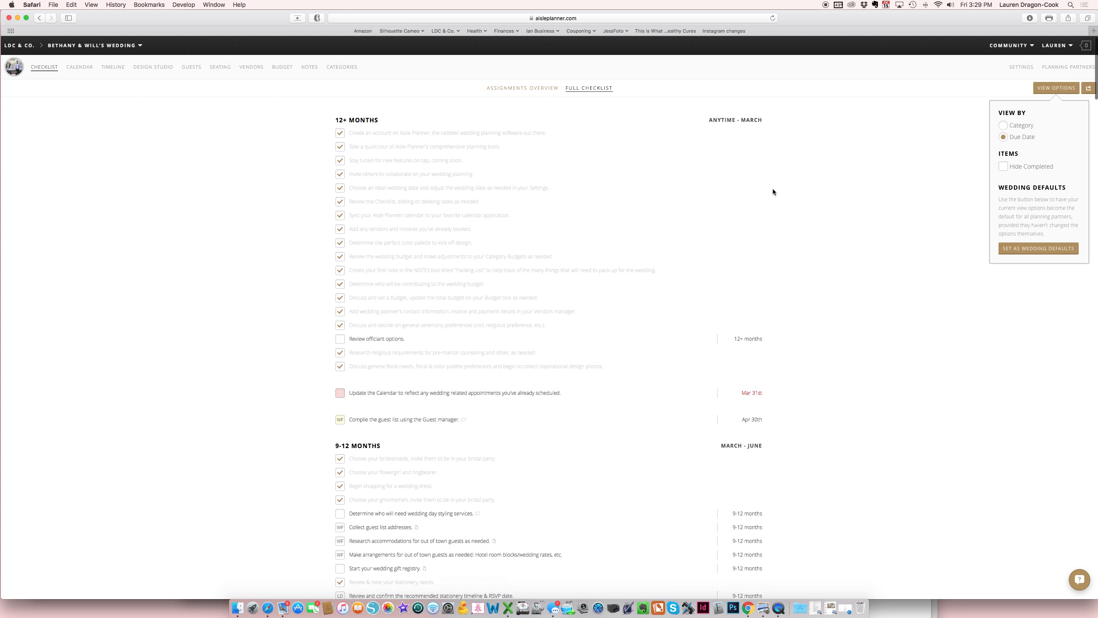
{"action": "scroll", "coordinate": [695, 355], "scroll_direction": "down", "scroll_amount": 5}
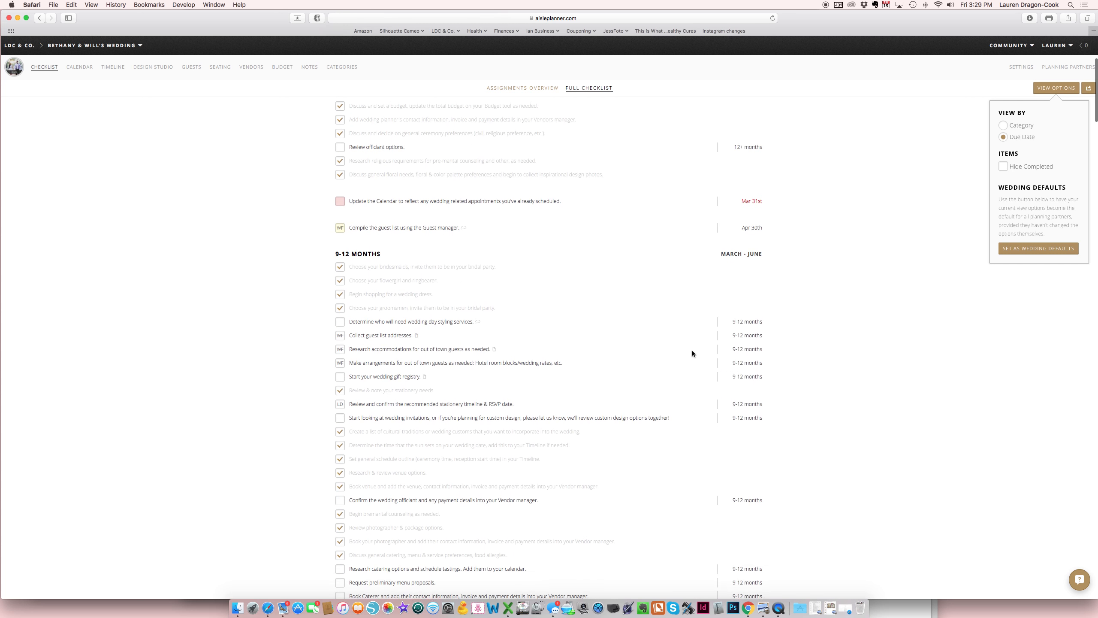
{"action": "scroll", "coordinate": [693, 354], "scroll_direction": "down", "scroll_amount": 2}
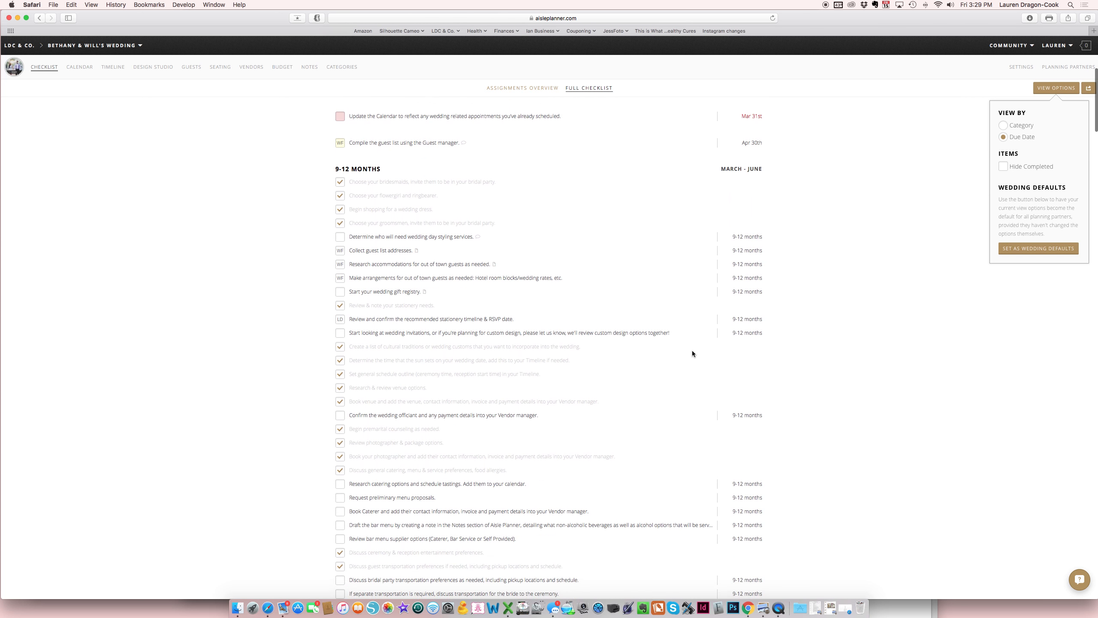
{"action": "left_click", "coordinate": [1012, 128]}
{"action": "left_click", "coordinate": [953, 168]}
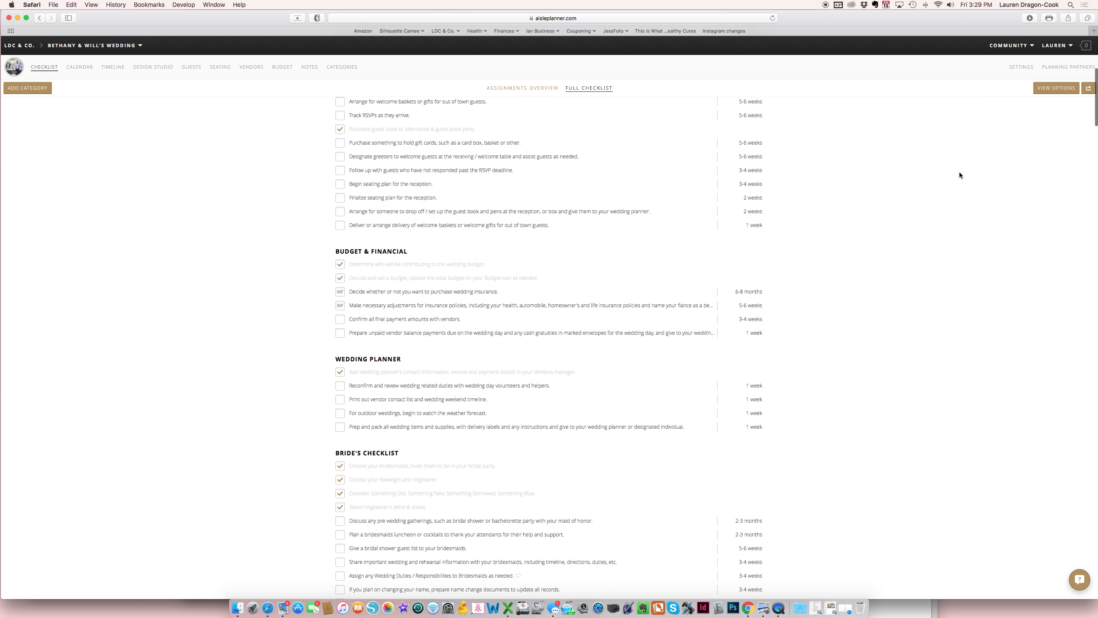
Step: Examine the options for downloading the checklist as a PDF, and close them without exporting
{"action": "left_click", "coordinate": [1088, 92]}
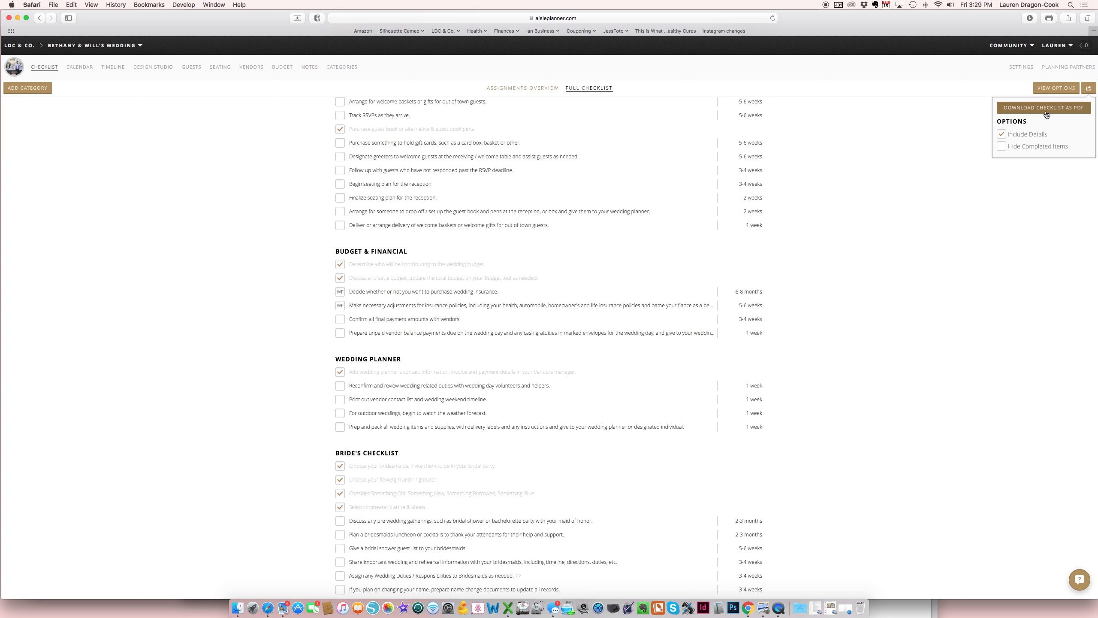
{"action": "left_click", "coordinate": [851, 200]}
{"action": "scroll", "coordinate": [710, 395], "scroll_direction": "up", "scroll_amount": 10}
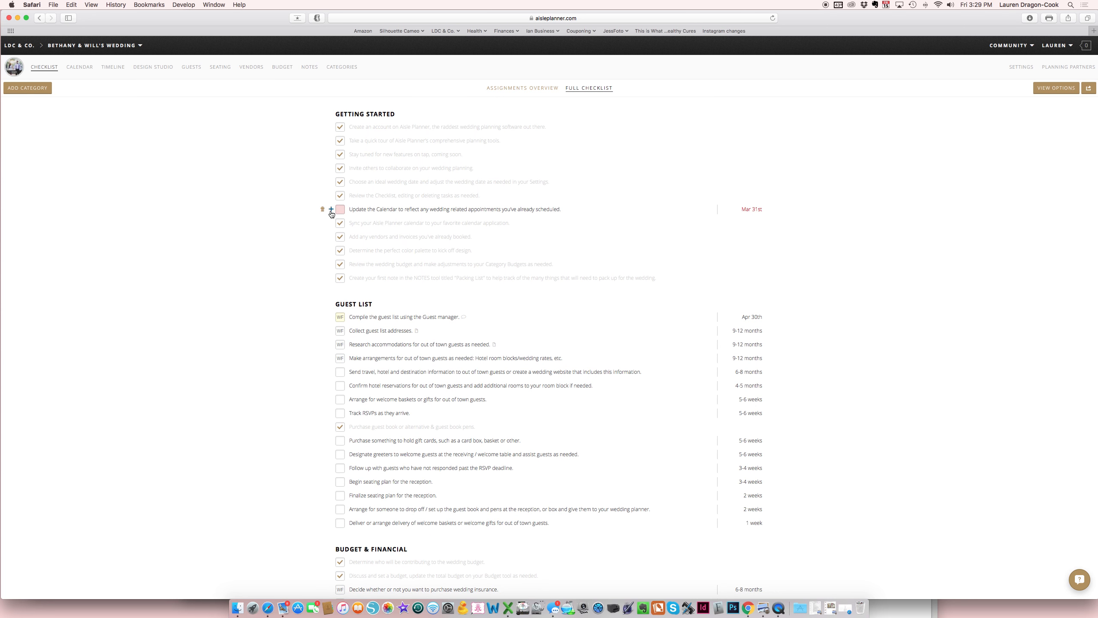
Step: Assign the overdue Getting Started task about updating the Calendar with wedding appointments to the groom
{"action": "left_click", "coordinate": [331, 209]}
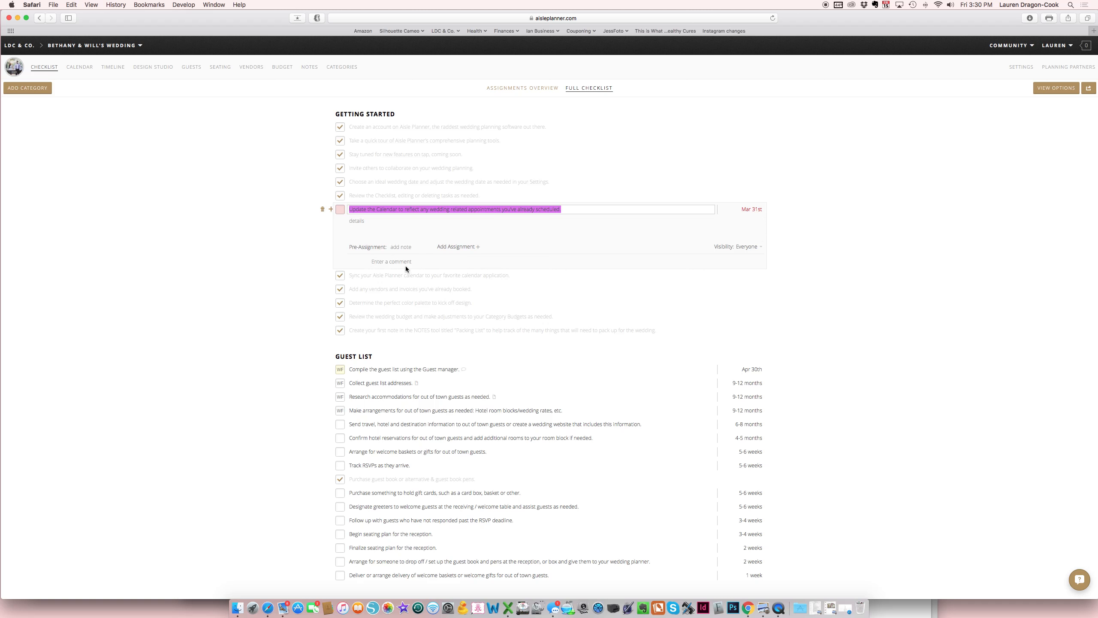
{"action": "left_click", "coordinate": [478, 248]}
{"action": "left_click", "coordinate": [474, 287]}
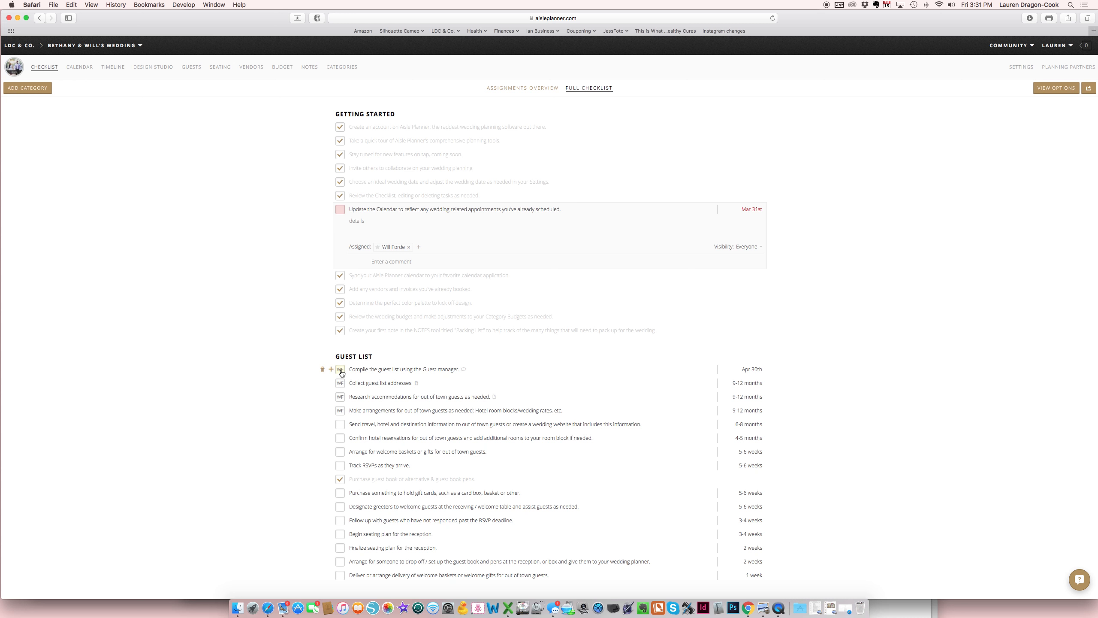
{"action": "left_click", "coordinate": [286, 237]}
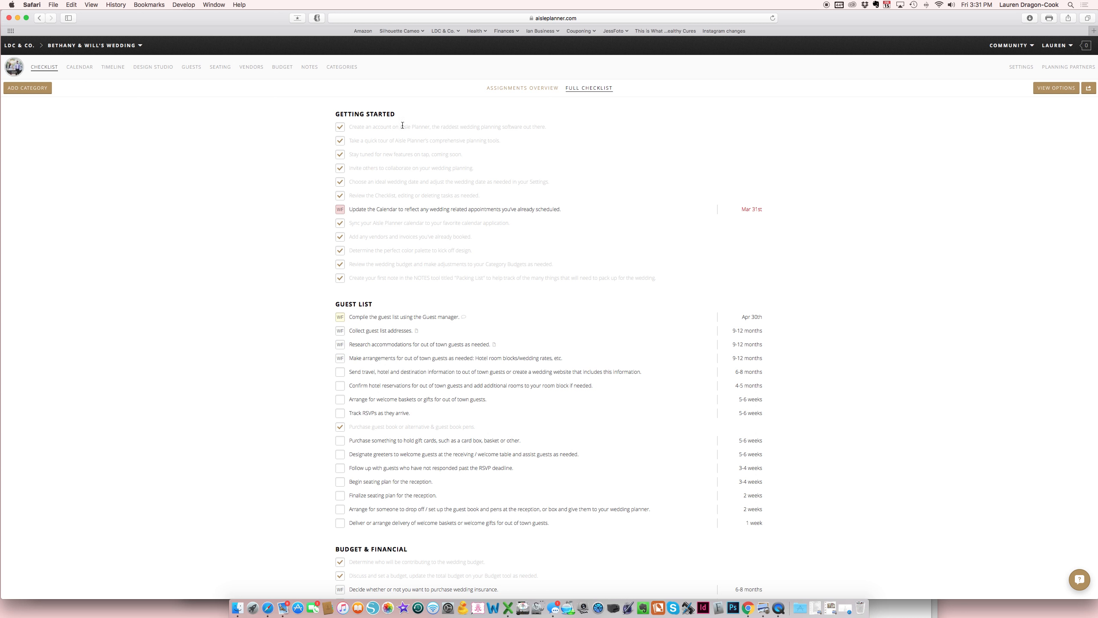
Step: In the assignments overview, read the comments on the groom's guest list compilation task and the details of his address collection task
{"action": "left_click", "coordinate": [543, 88]}
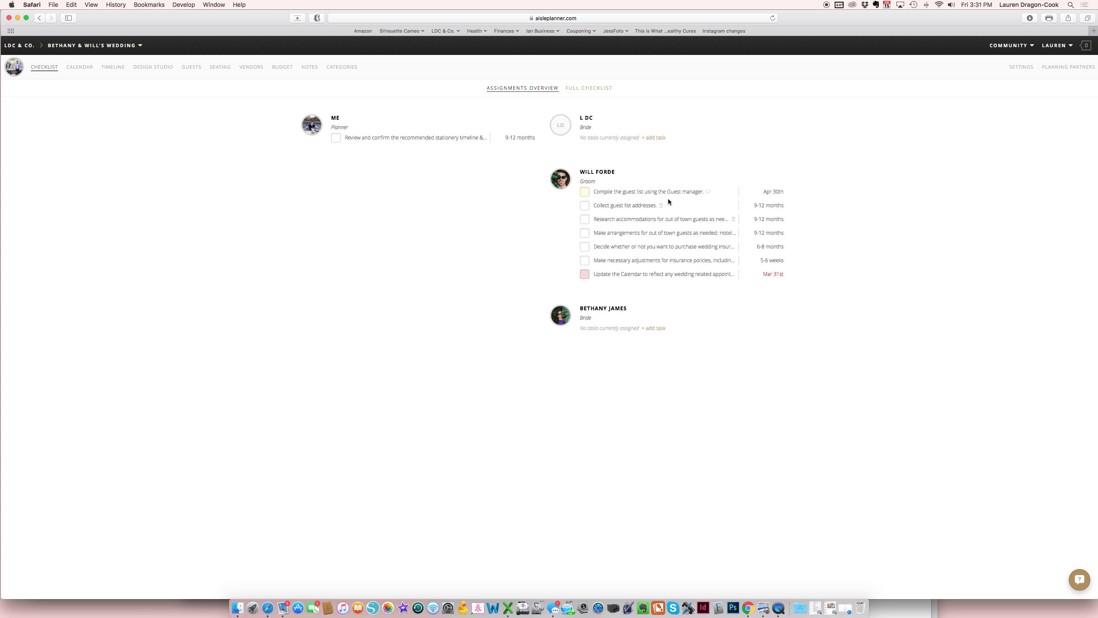
{"action": "left_click", "coordinate": [695, 192]}
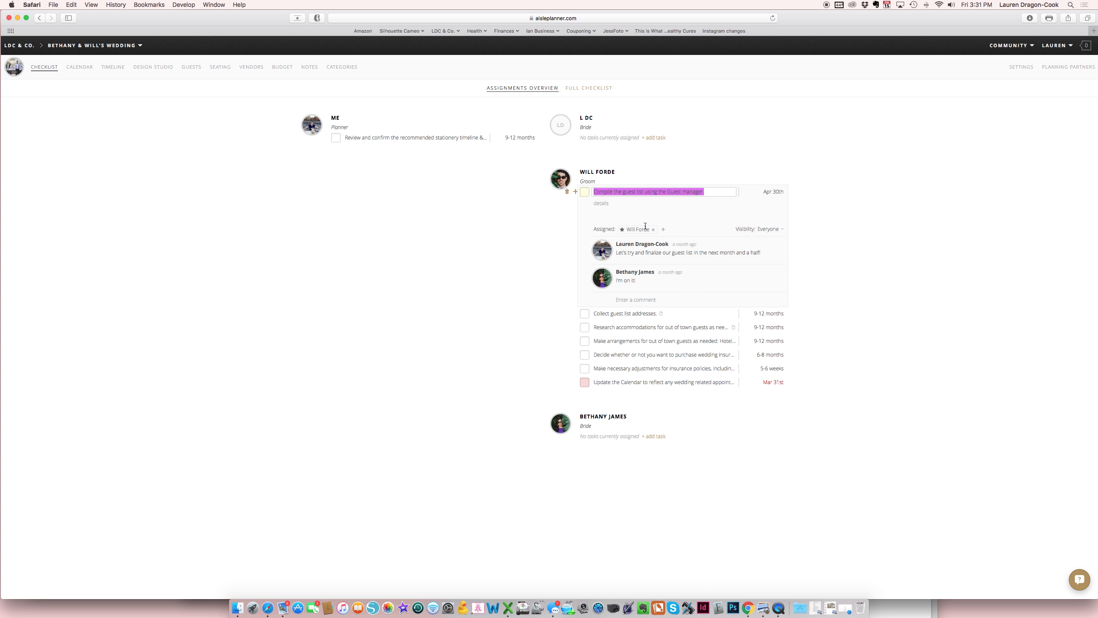
{"action": "key", "text": "Return"}
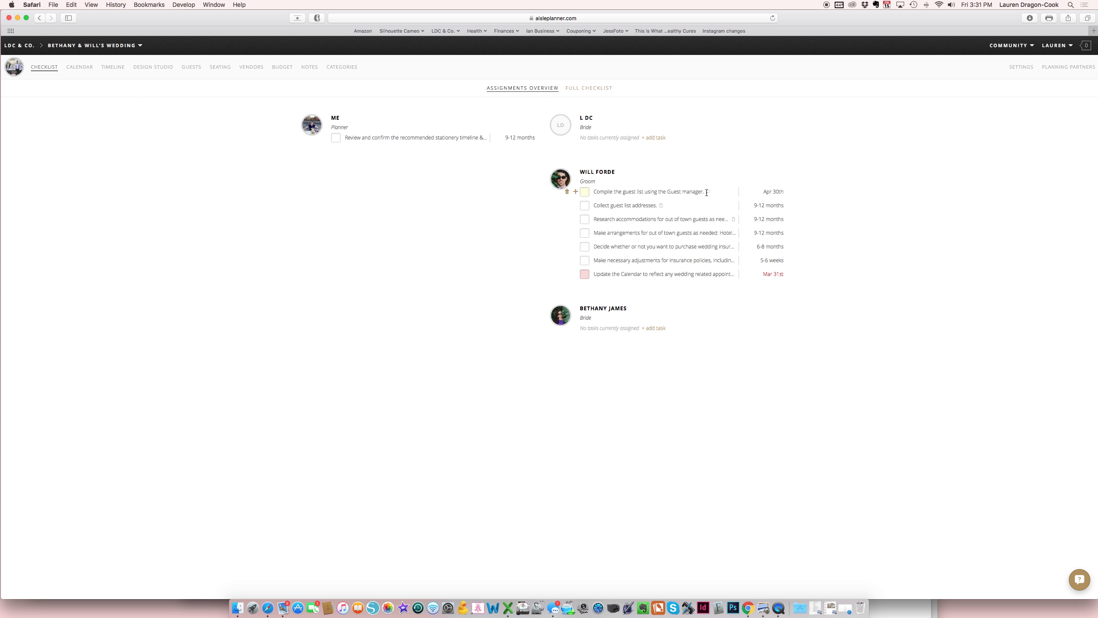
{"action": "left_click", "coordinate": [706, 192]}
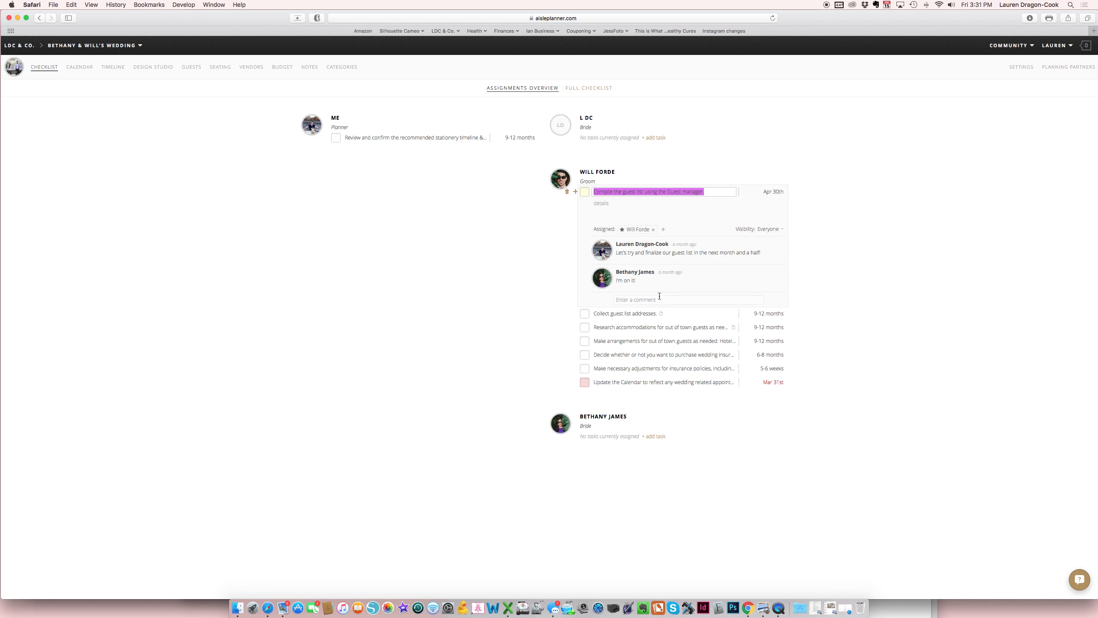
{"action": "left_click", "coordinate": [396, 345]}
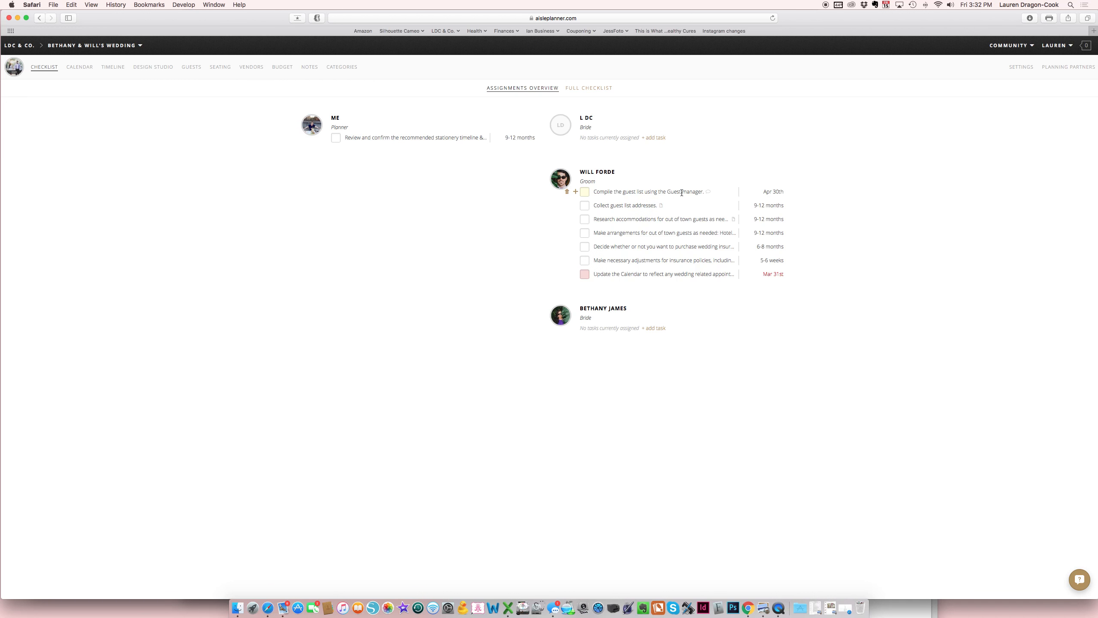
{"action": "left_click", "coordinate": [662, 206]}
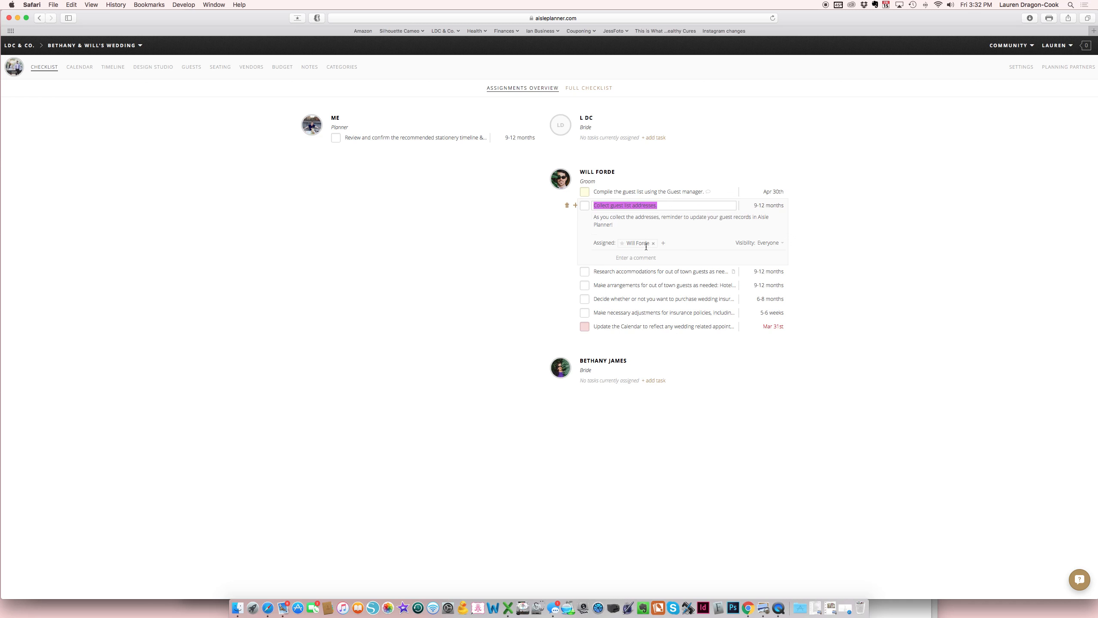
{"action": "left_click", "coordinate": [408, 306]}
Step: Open the wedding calendar, show its subscription URL and select the whole address
{"action": "left_click", "coordinate": [86, 74]}
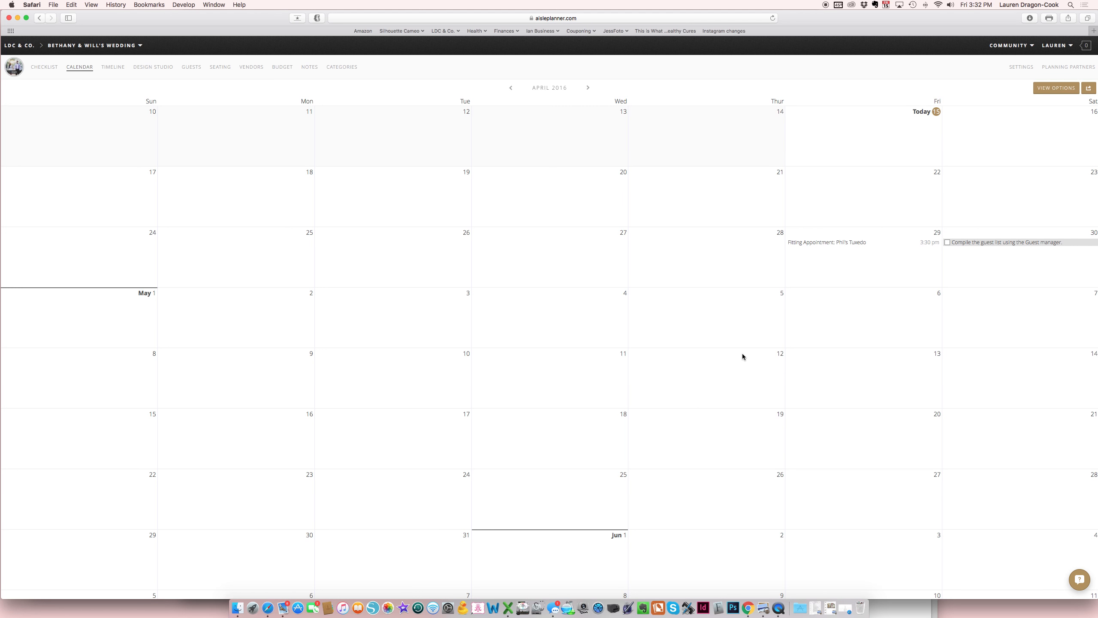
{"action": "left_click", "coordinate": [1090, 89]}
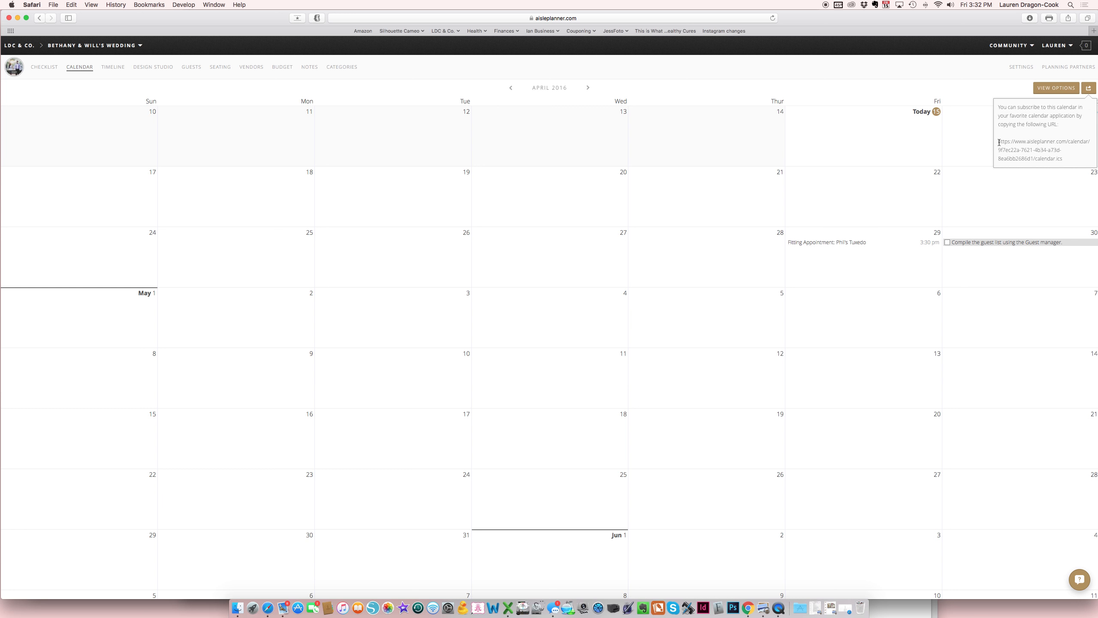
{"action": "left_click_drag", "start_coordinate": [999, 142], "coordinate": [1072, 164]}
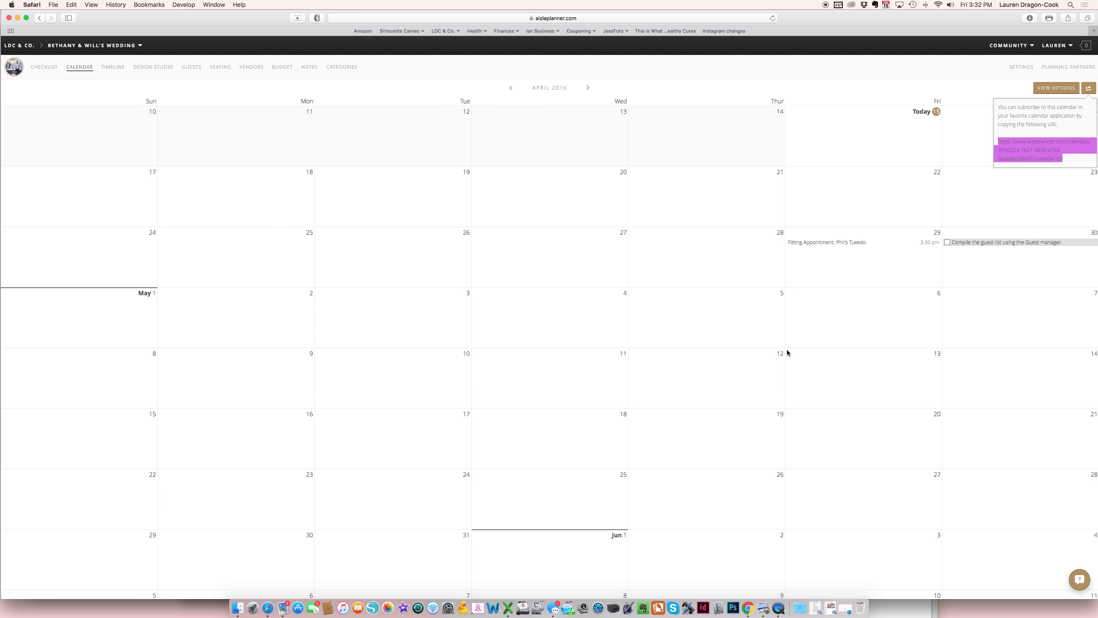
{"action": "left_click", "coordinate": [679, 373]}
Step: Create a calendar event titled "Cake Testing" on May 12, 2016
{"action": "left_click", "coordinate": [690, 371]}
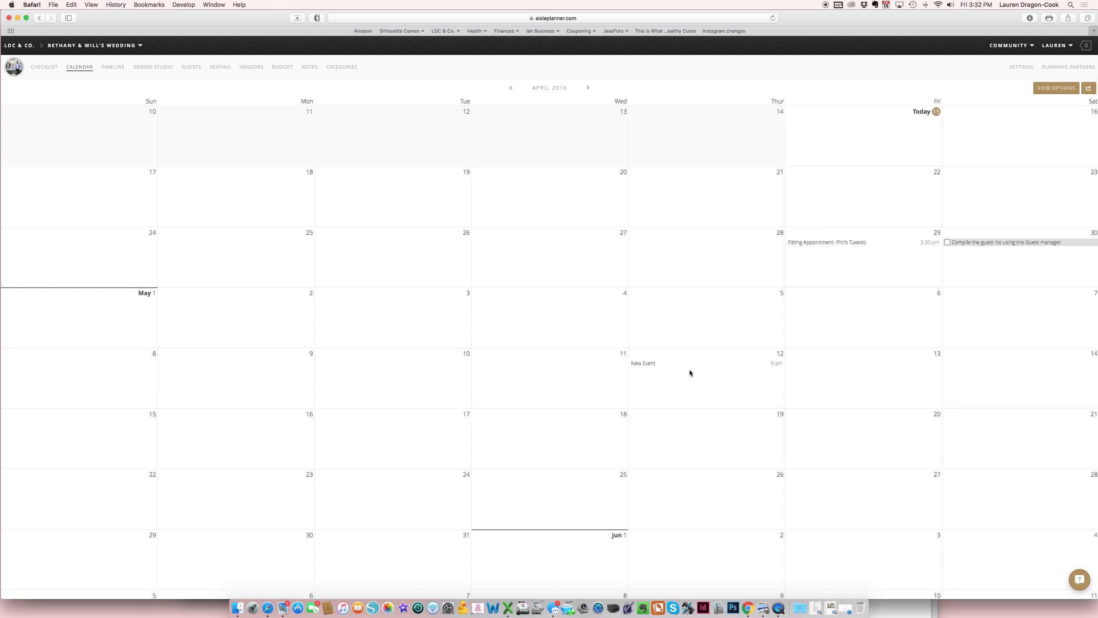
{"action": "left_click", "coordinate": [642, 363]}
{"action": "left_click", "coordinate": [701, 386]}
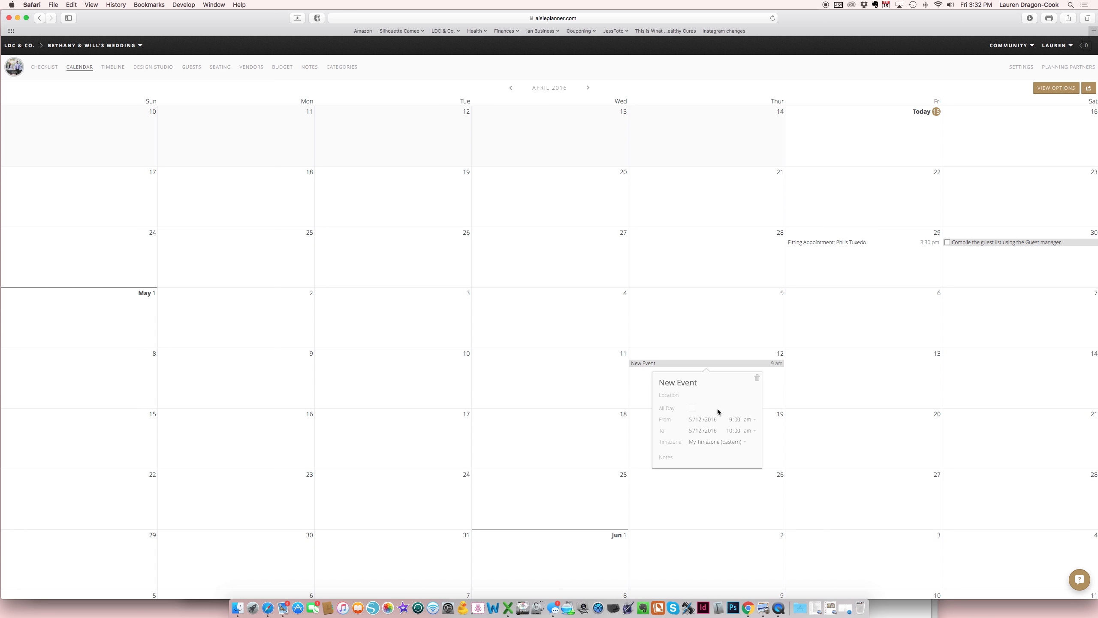
{"action": "triple_click", "coordinate": [686, 383]}
{"action": "type", "text": "Cake Testing"}
{"action": "key", "text": "Tab"}
{"action": "left_click", "coordinate": [733, 419]}
{"action": "left_click", "coordinate": [835, 409]}
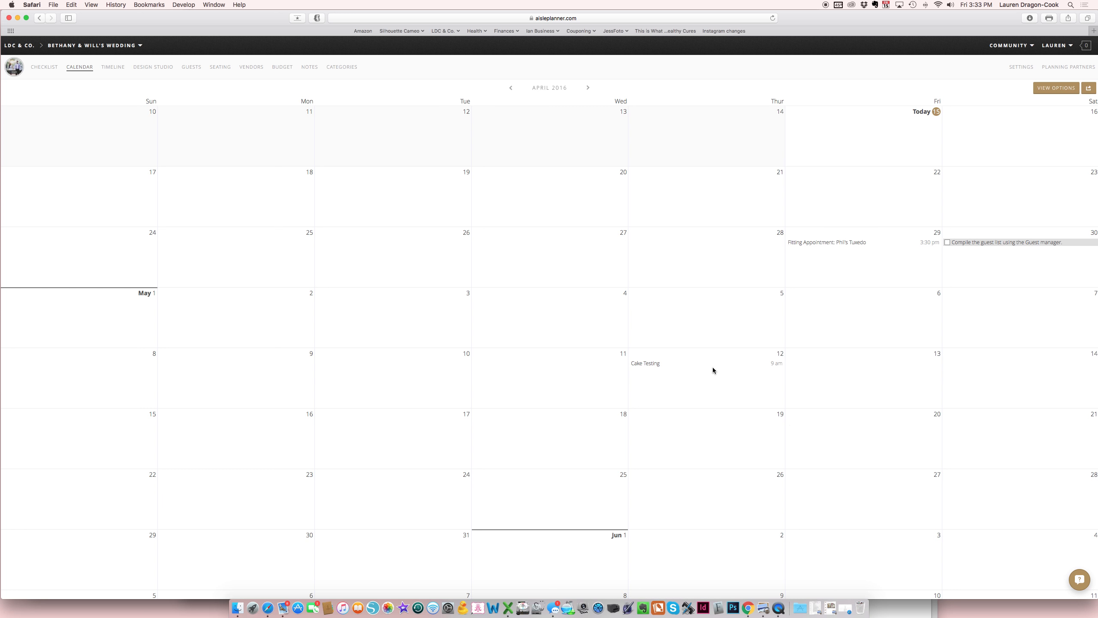
Step: Examine the details of the Cake Testing event and the calendar's options for which event types are displayed
{"action": "left_click", "coordinate": [658, 366]}
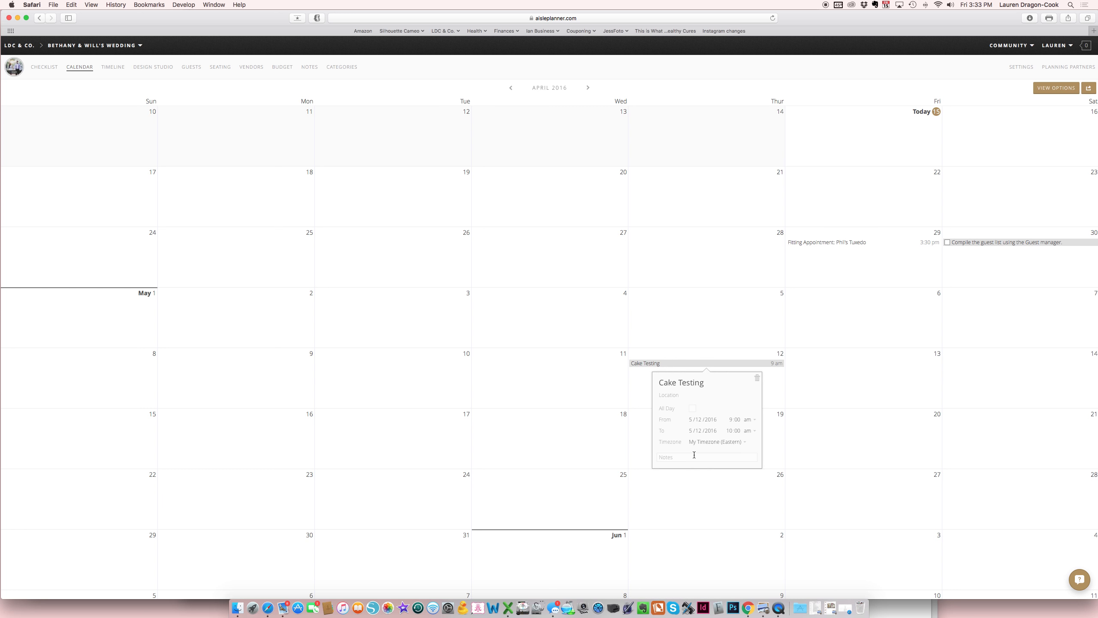
{"action": "left_click", "coordinate": [881, 388]}
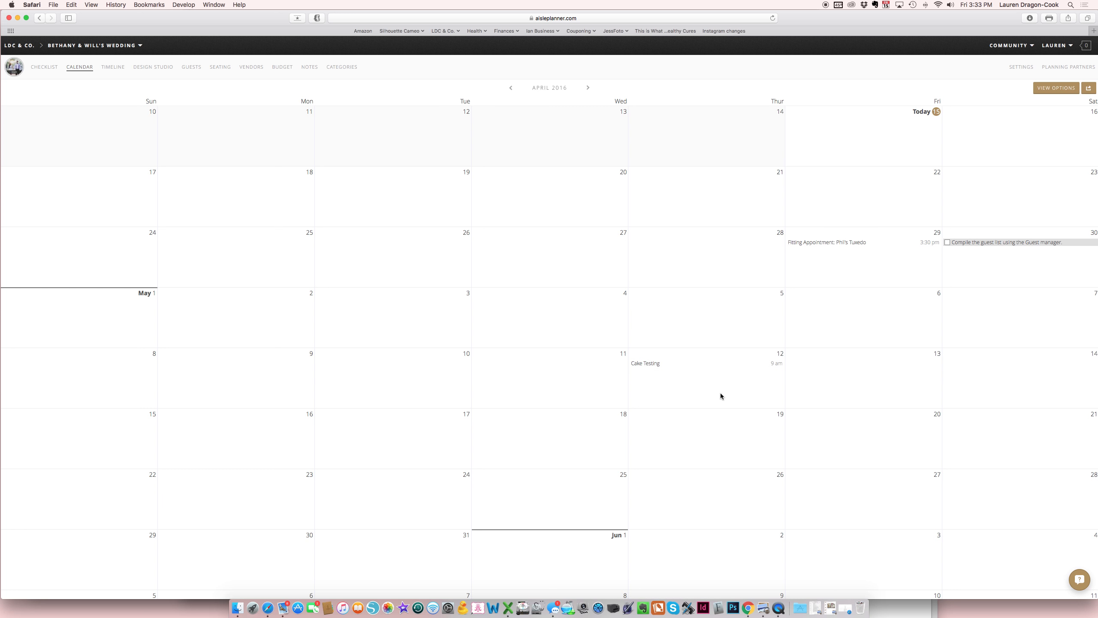
{"action": "left_click", "coordinate": [1043, 89]}
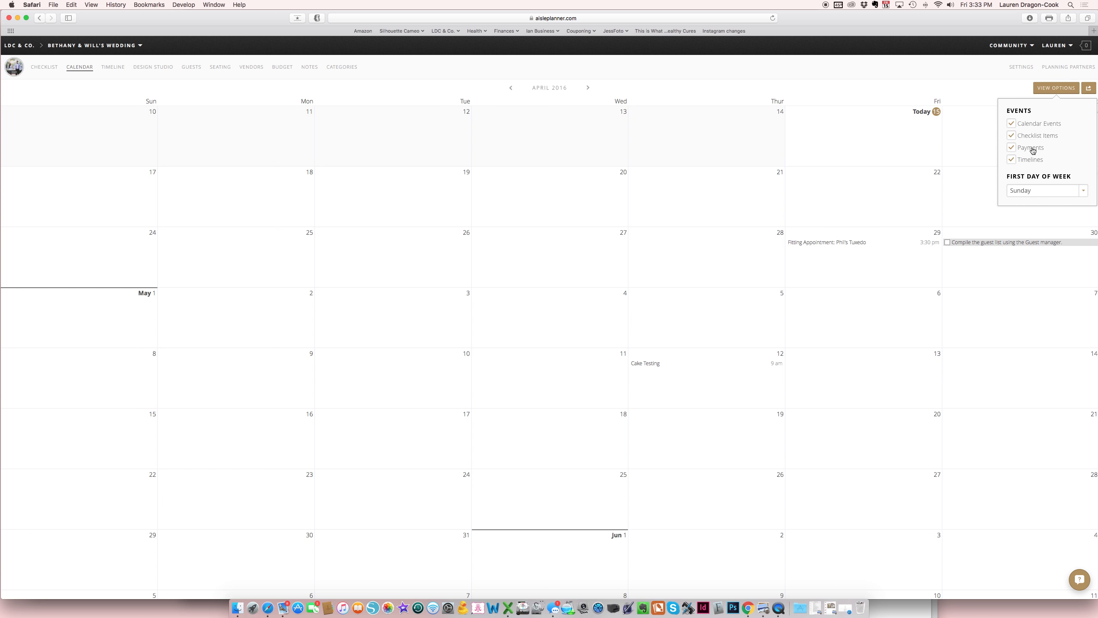
{"action": "left_click", "coordinate": [1033, 150]}
{"action": "left_click", "coordinate": [829, 83]}
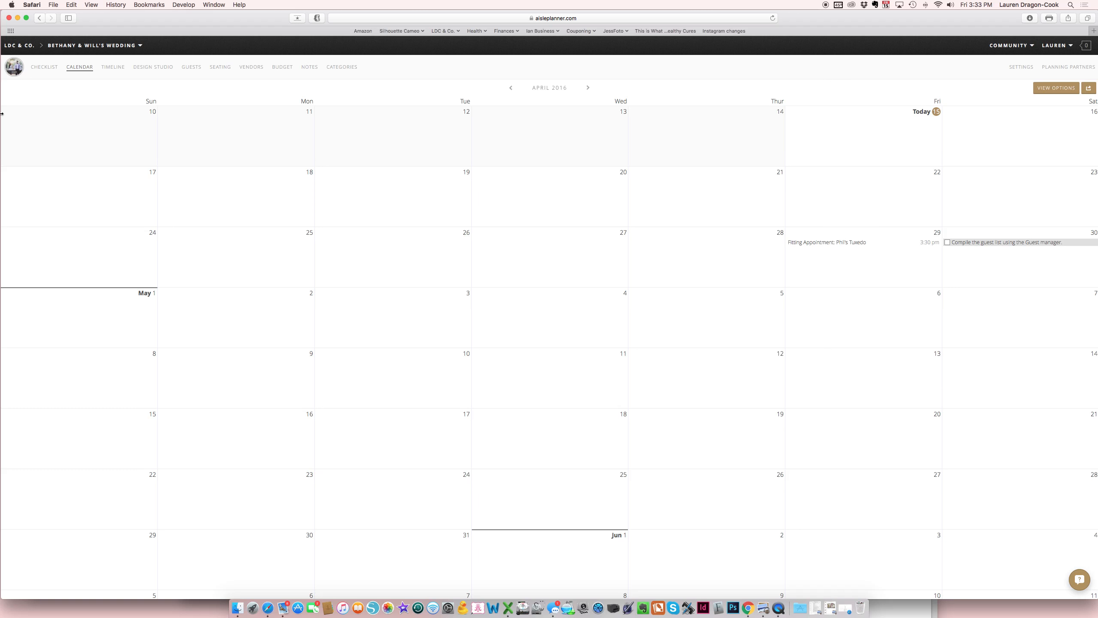
Step: Open the wedding timeline in the Client filtered view and examine its items through the 4:30 pm Ceremony
{"action": "left_click", "coordinate": [111, 75]}
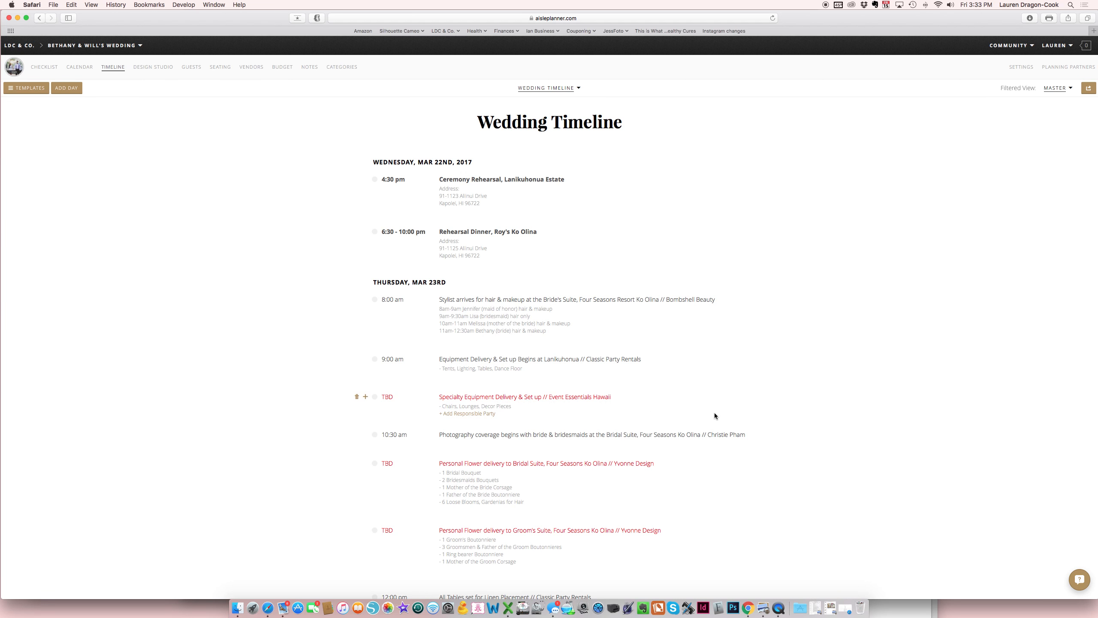
{"action": "left_click", "coordinate": [1059, 88]}
{"action": "left_click", "coordinate": [1045, 117]}
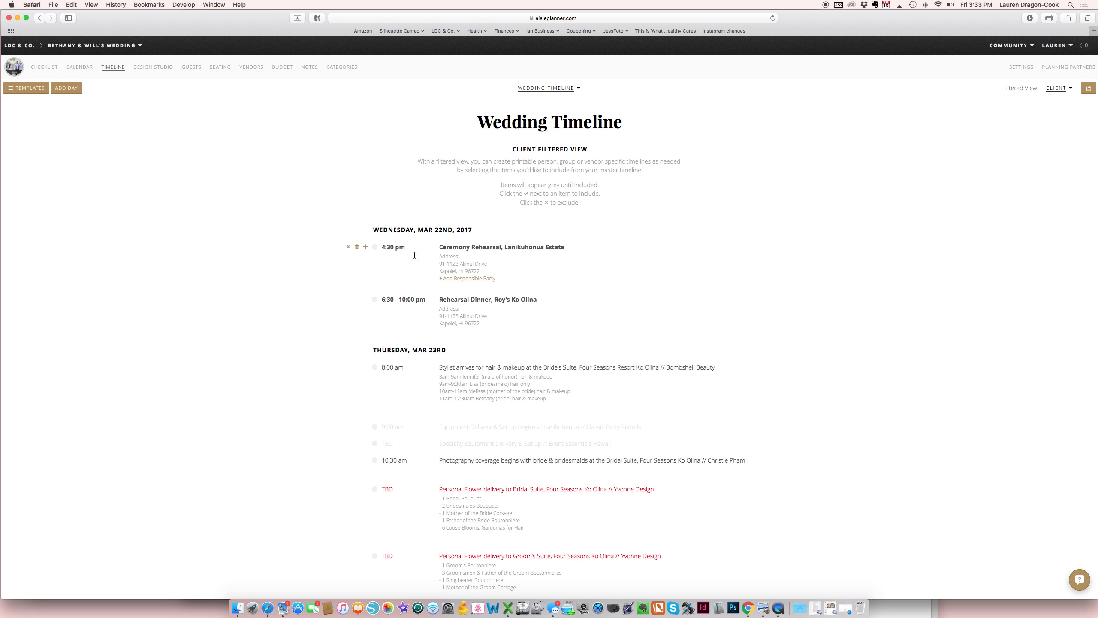
{"action": "left_click", "coordinate": [458, 490]}
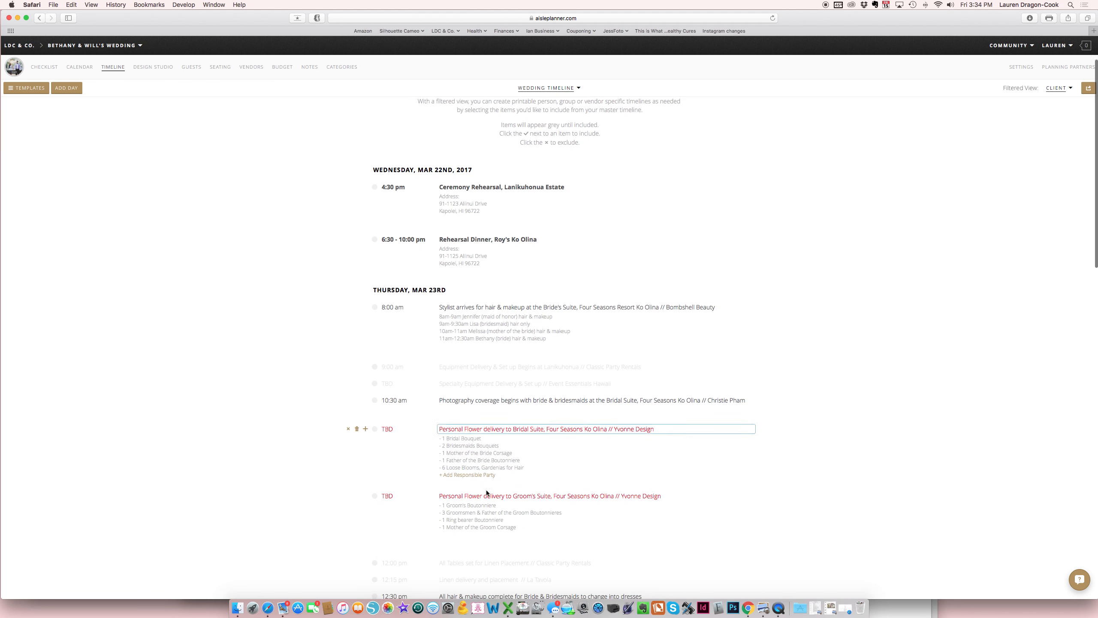
{"action": "scroll", "coordinate": [486, 491], "scroll_direction": "down", "scroll_amount": 10}
{"action": "scroll", "coordinate": [486, 489], "scroll_direction": "down", "scroll_amount": 5}
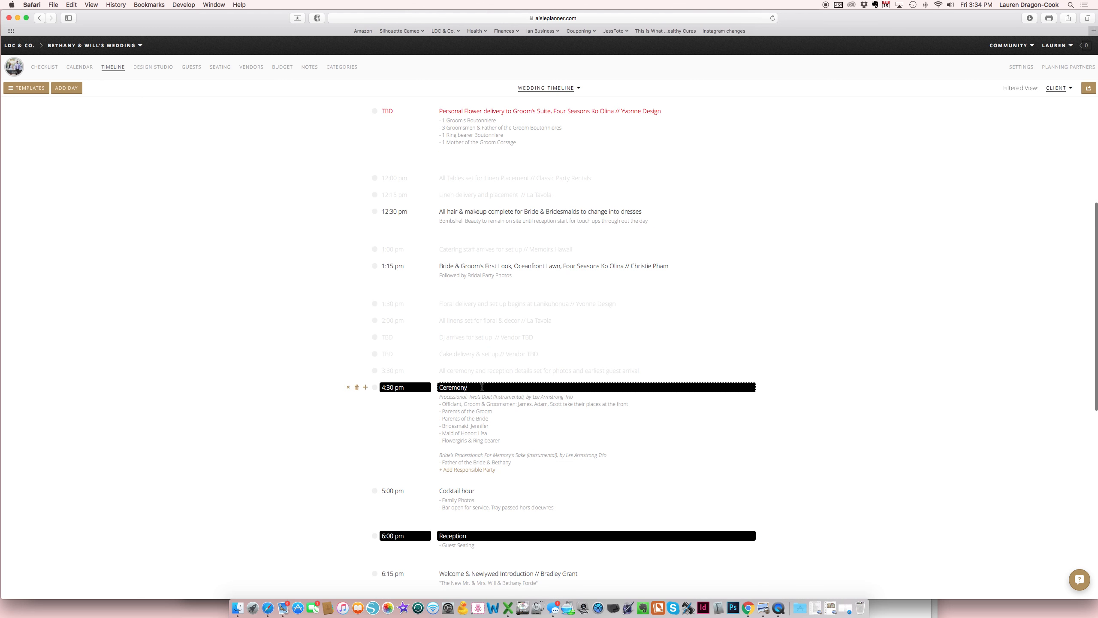
{"action": "double_click", "coordinate": [482, 387]}
{"action": "left_click", "coordinate": [424, 372]}
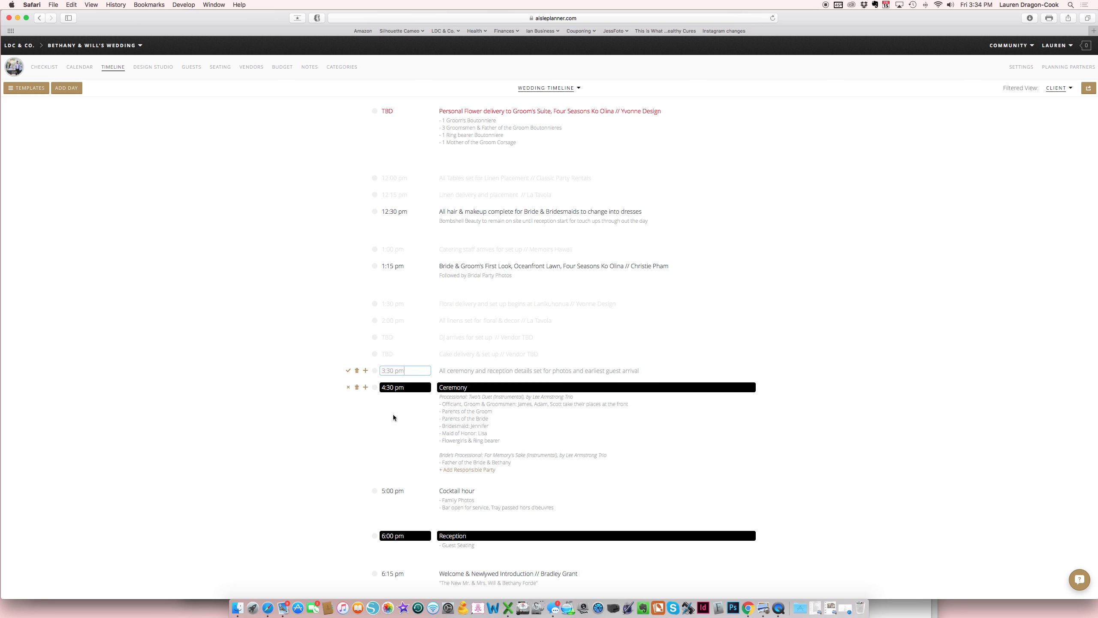
Step: Try adding the groom as responsible party for the 4:30 pm Ceremony item, removing the assignment again
{"action": "left_click", "coordinate": [477, 470]}
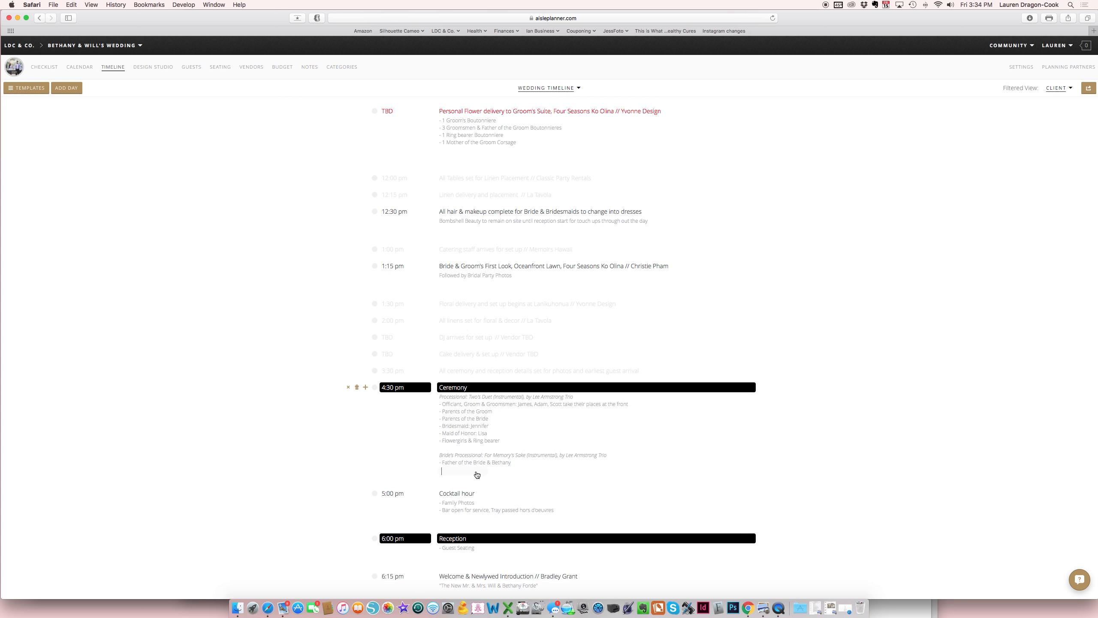
{"action": "type", "text": "W"}
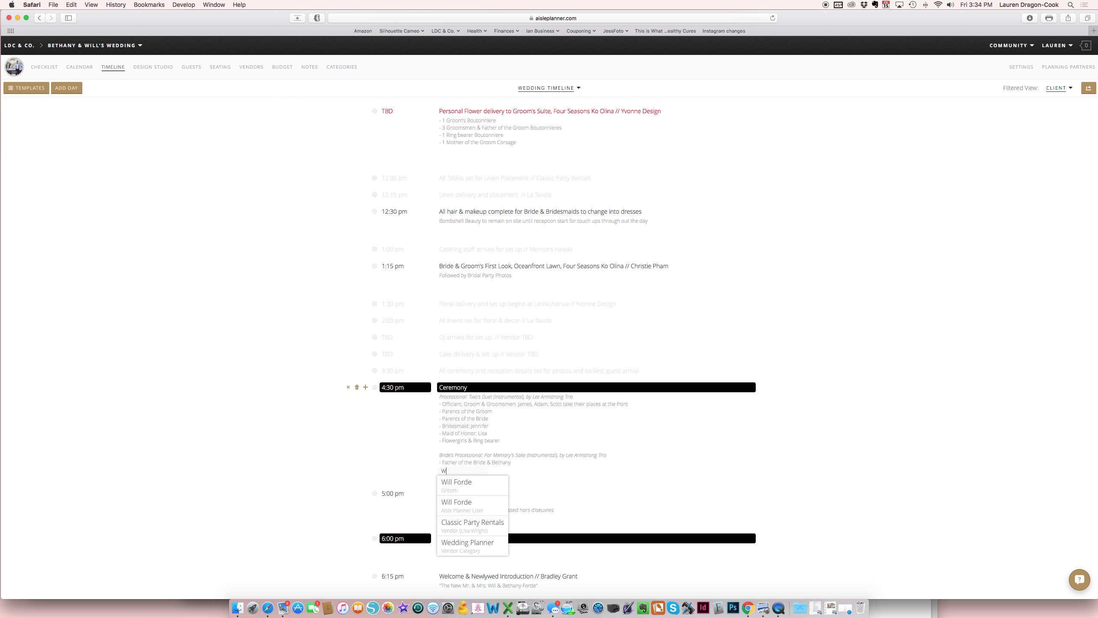
{"action": "left_click", "coordinate": [475, 484]}
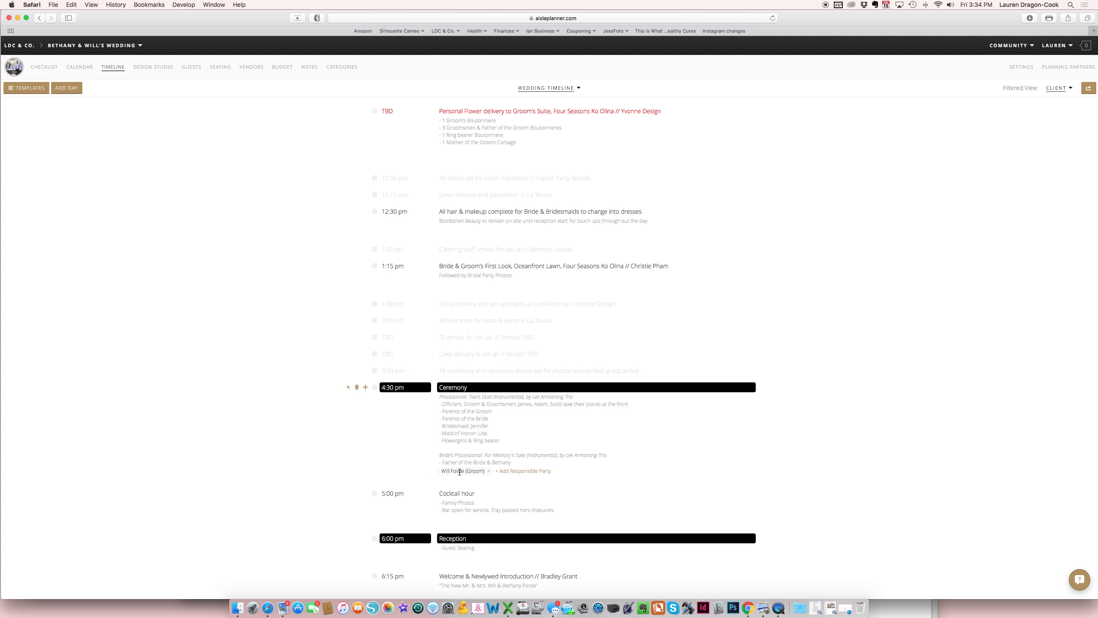
{"action": "left_click", "coordinate": [489, 472]}
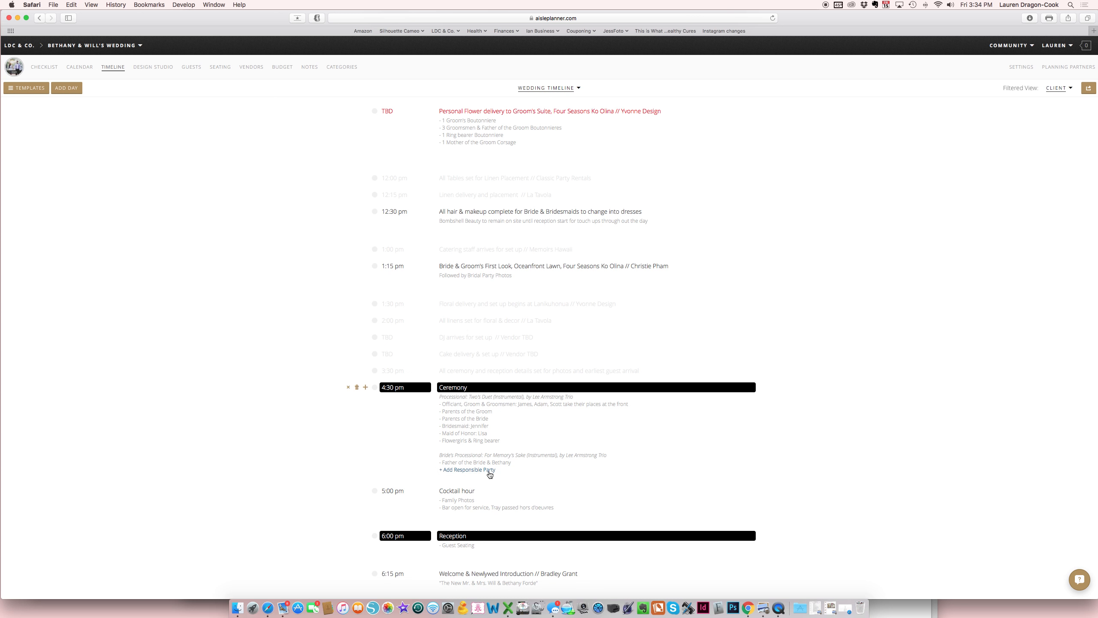
{"action": "scroll", "coordinate": [491, 442], "scroll_direction": "up", "scroll_amount": 5}
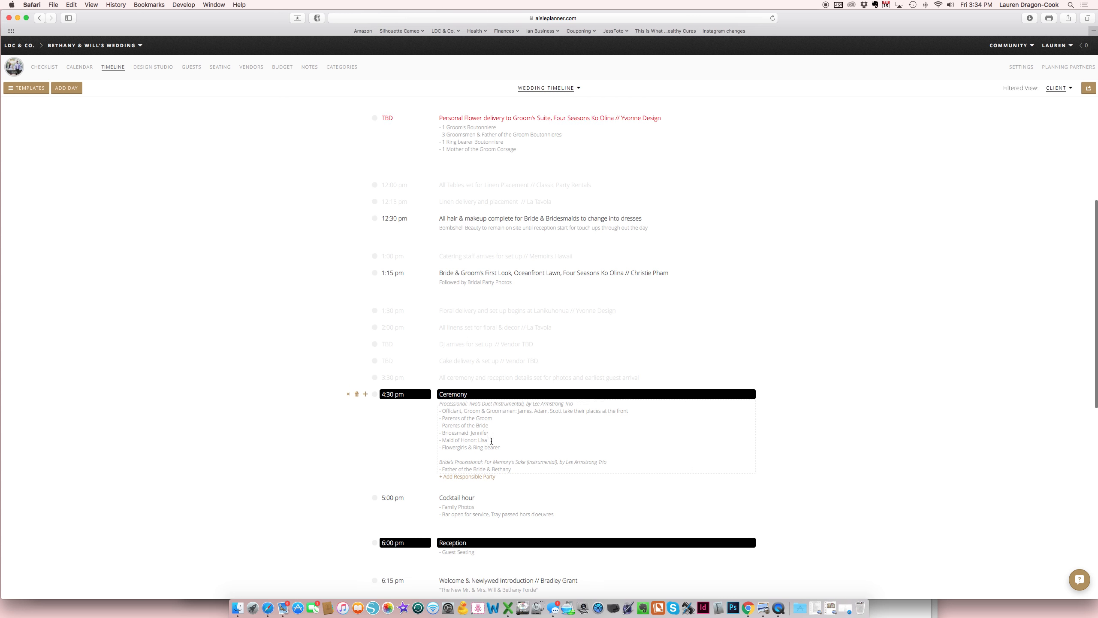
{"action": "scroll", "coordinate": [491, 440], "scroll_direction": "up", "scroll_amount": 6}
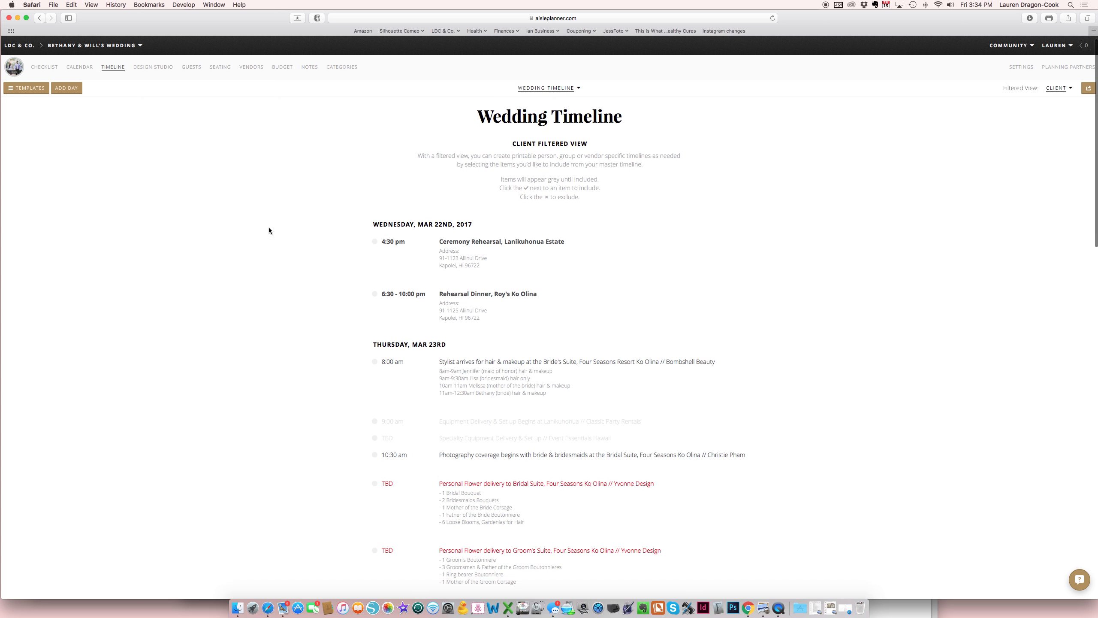
Step: In the Design Studio, view the Mood Board, Hair Style and Lighting Design style guides
{"action": "left_click", "coordinate": [147, 69]}
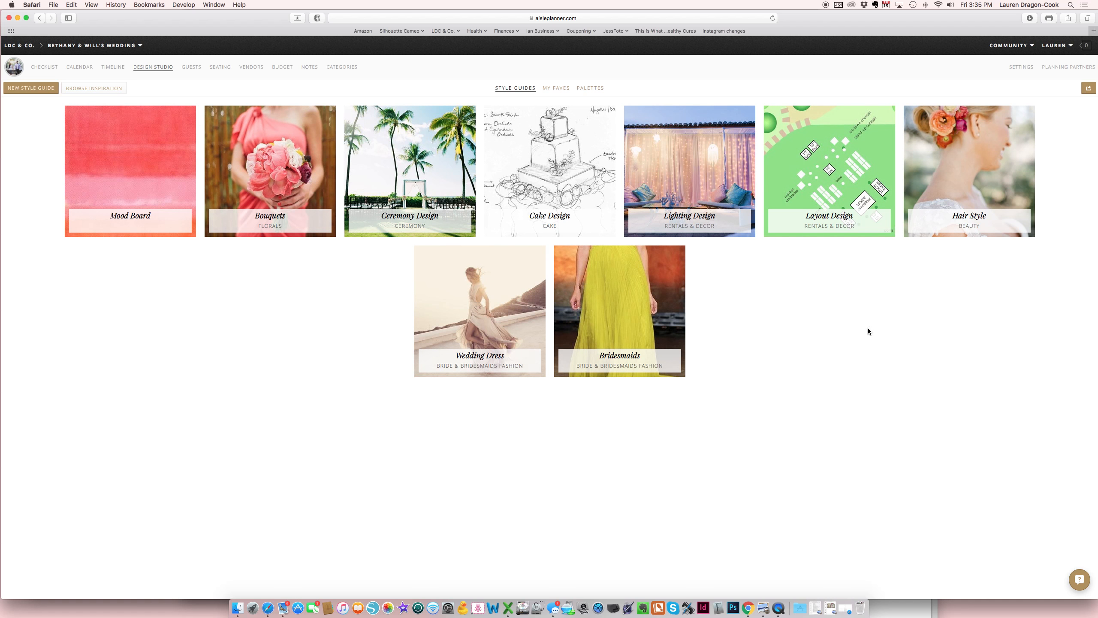
{"action": "left_click", "coordinate": [175, 182]}
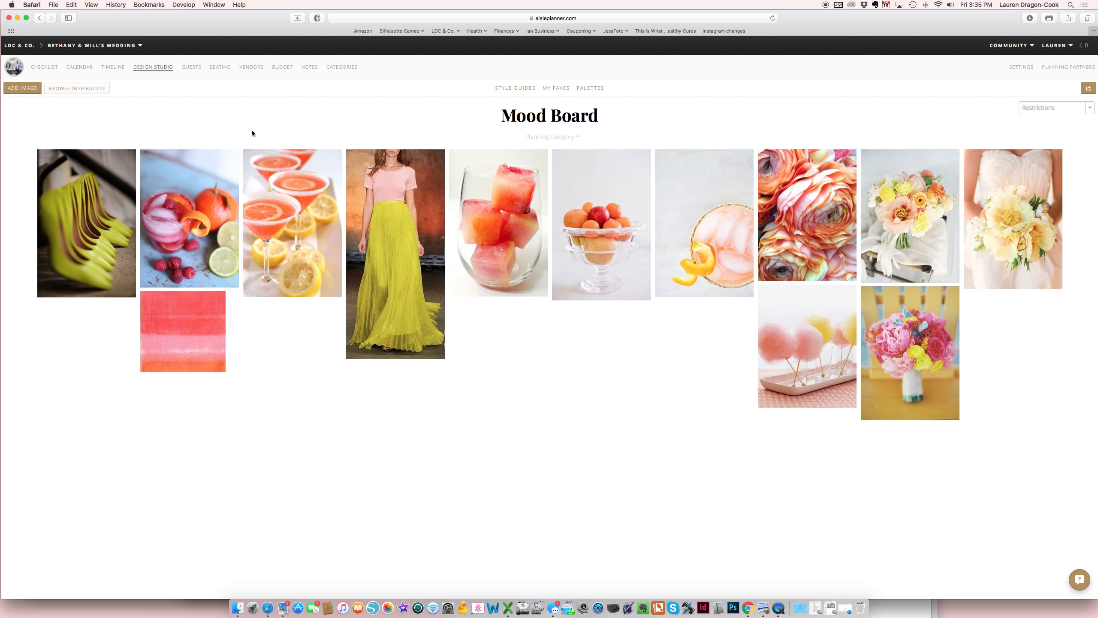
{"action": "left_click", "coordinate": [523, 88]}
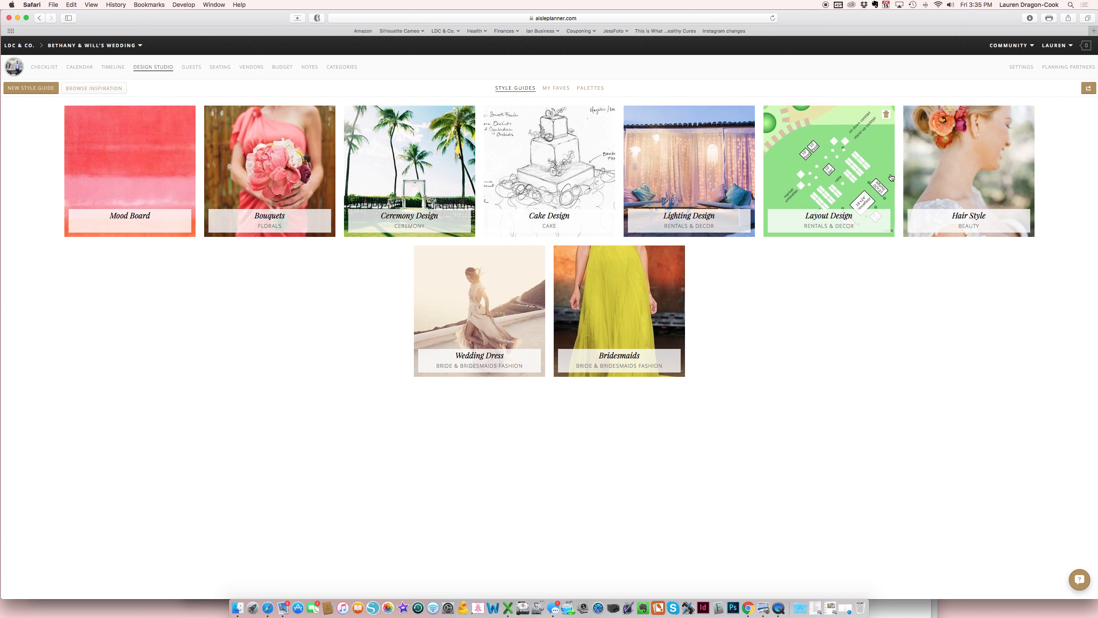
{"action": "left_click", "coordinate": [999, 202]}
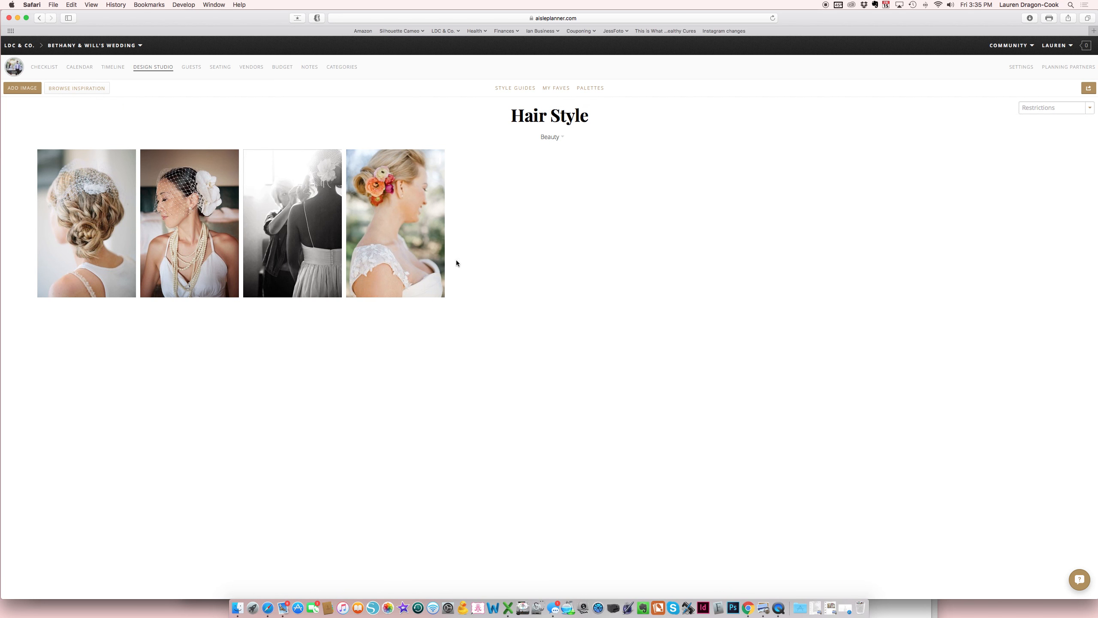
{"action": "left_click", "coordinate": [509, 88]}
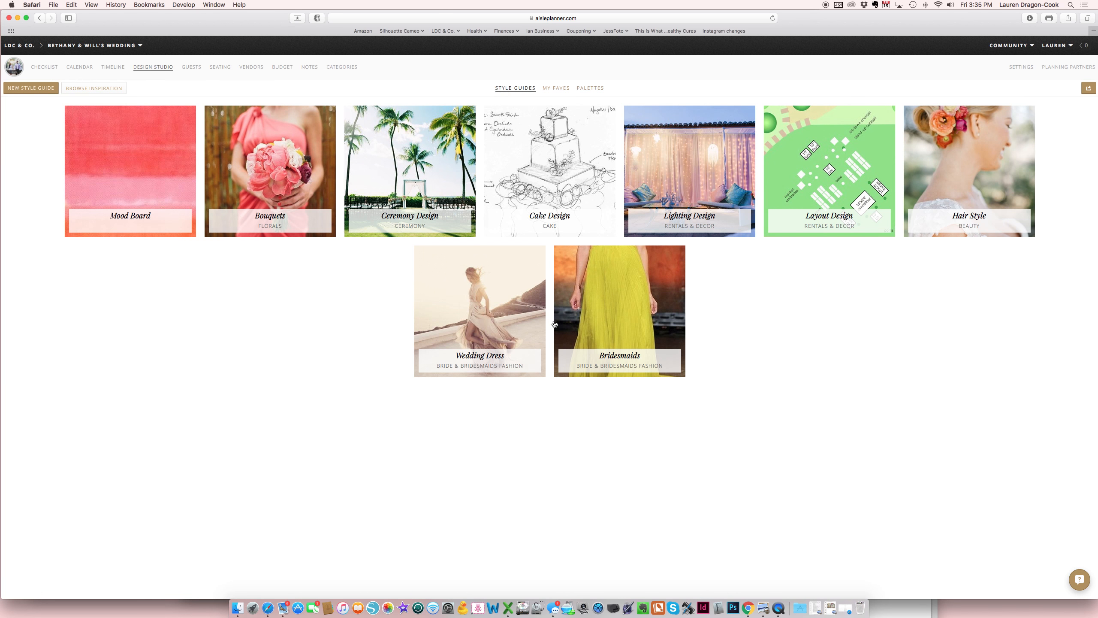
{"action": "left_click", "coordinate": [731, 188]}
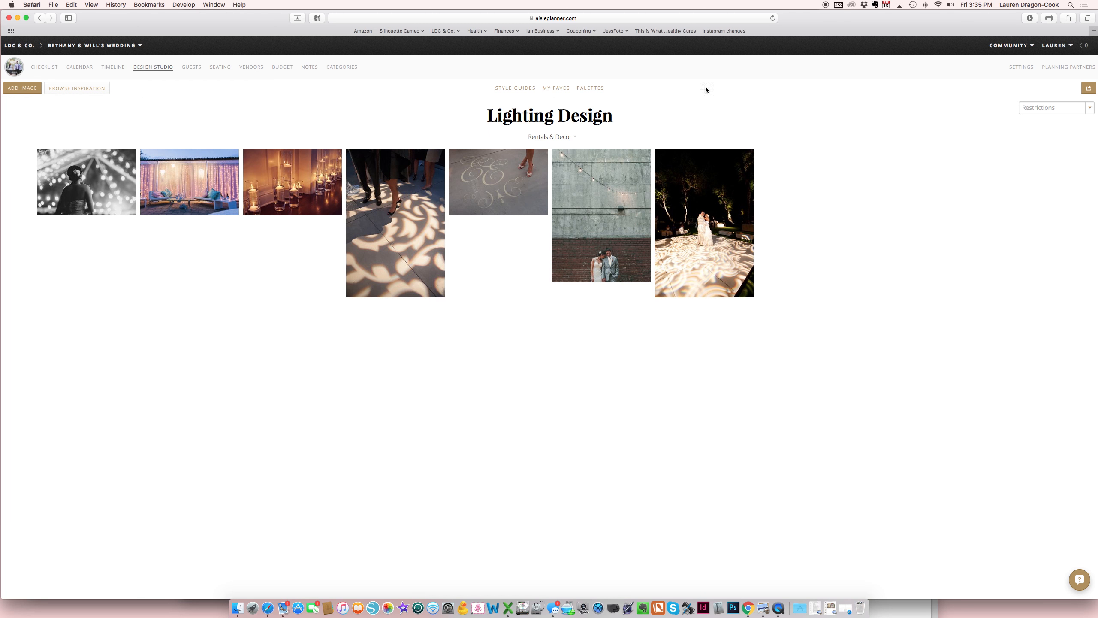
{"action": "left_click", "coordinate": [523, 89]}
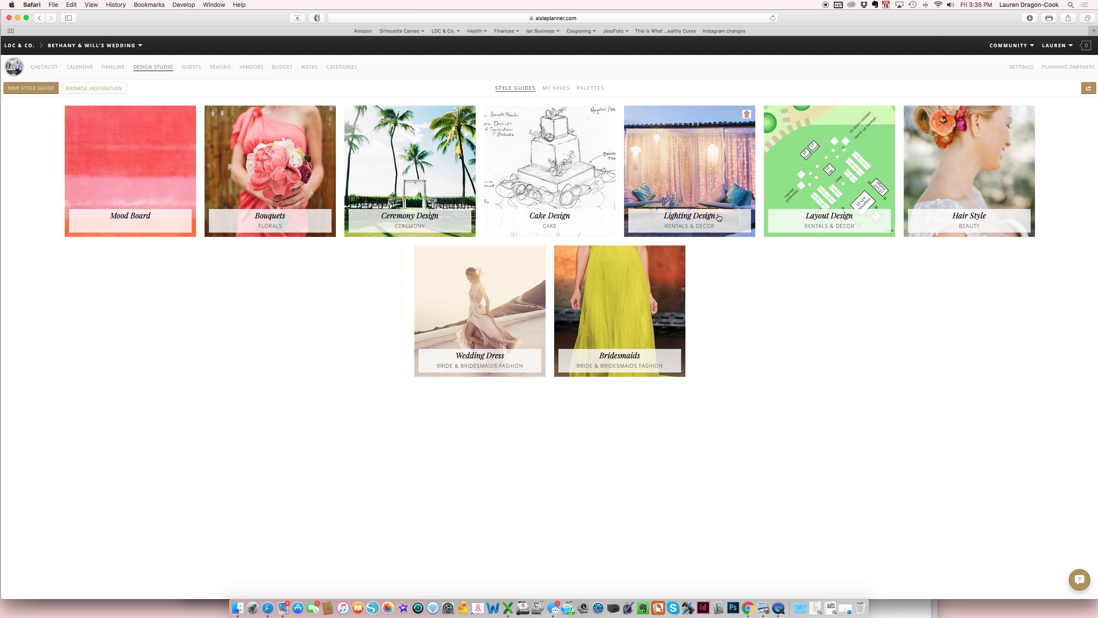
Step: Include the Wedding Colors palette when sharing the Layout Design style guide, and view the email sharing form without sending
{"action": "left_click", "coordinate": [818, 166]}
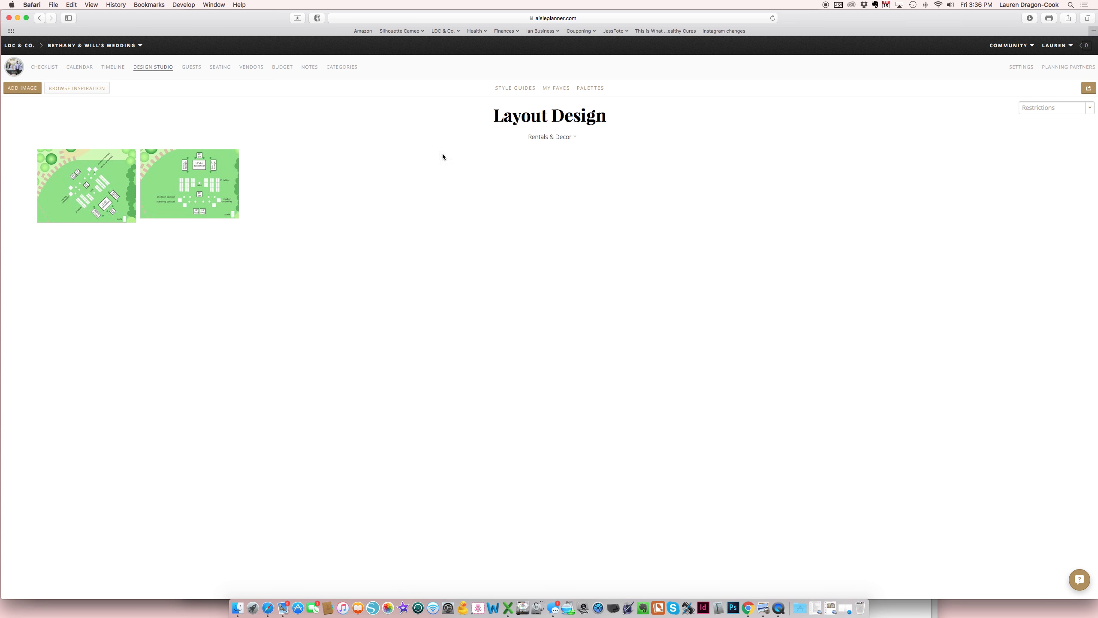
{"action": "left_click", "coordinate": [1089, 89]}
{"action": "left_click", "coordinate": [1034, 107]}
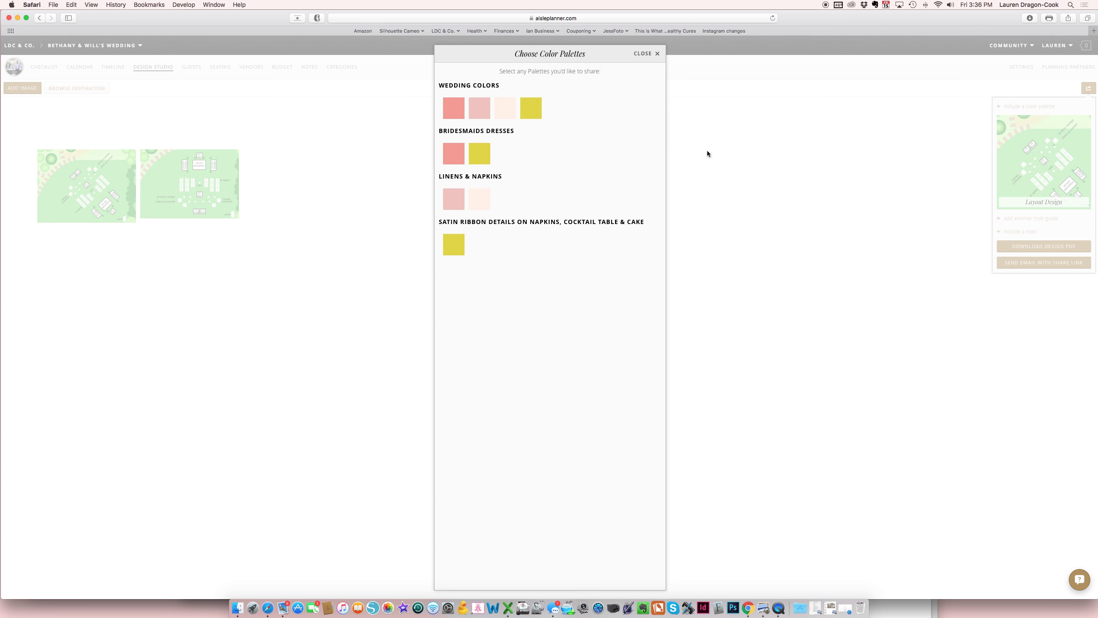
{"action": "left_click", "coordinate": [481, 113]}
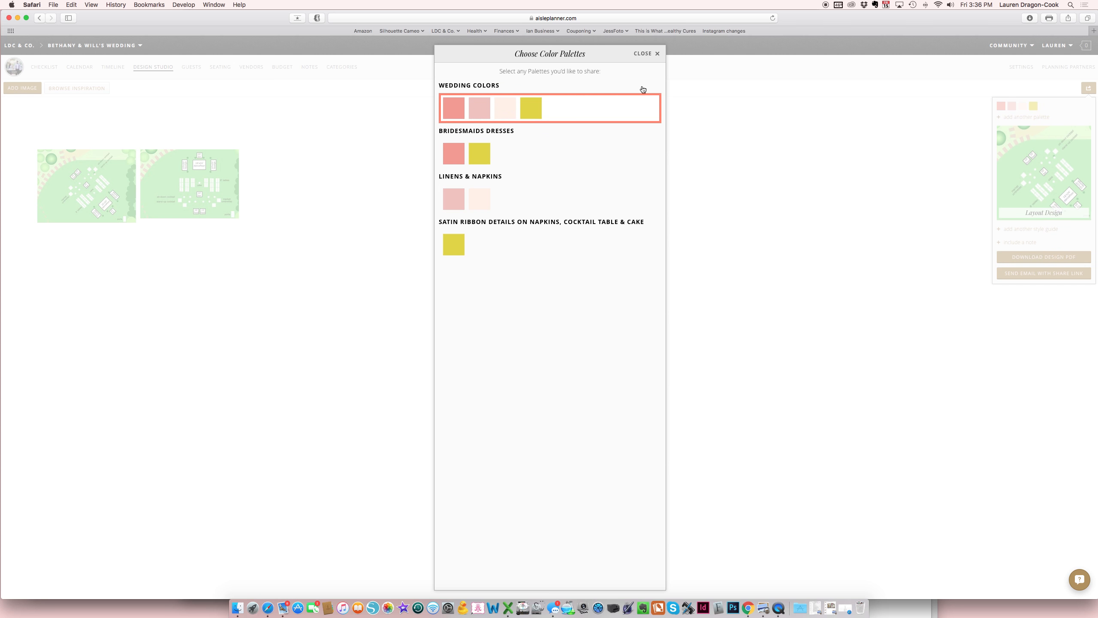
{"action": "left_click", "coordinate": [645, 54]}
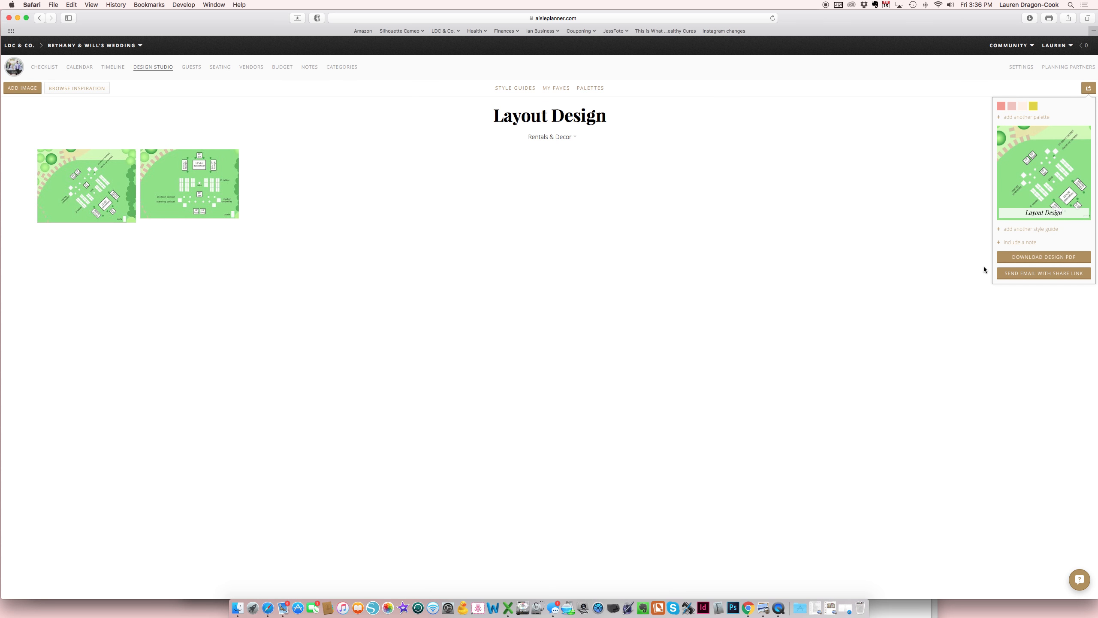
{"action": "left_click", "coordinate": [1042, 277]}
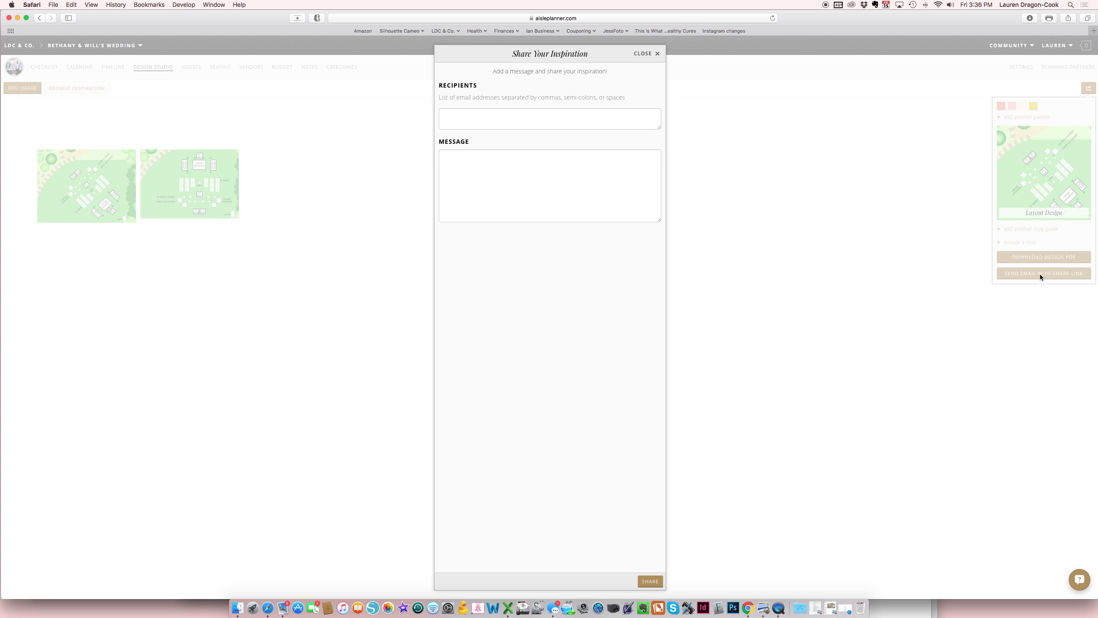
{"action": "left_click", "coordinate": [657, 53]}
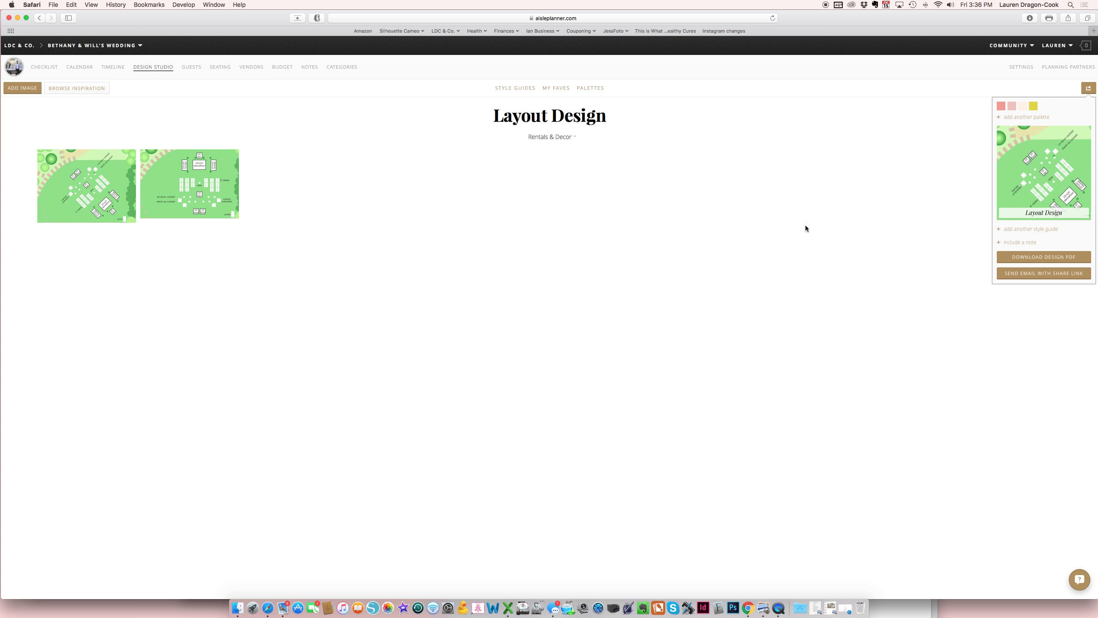
Step: Add the Lighting Design, Hair Style and Wedding Dress style guides to the design share
{"action": "left_click", "coordinate": [1034, 230]}
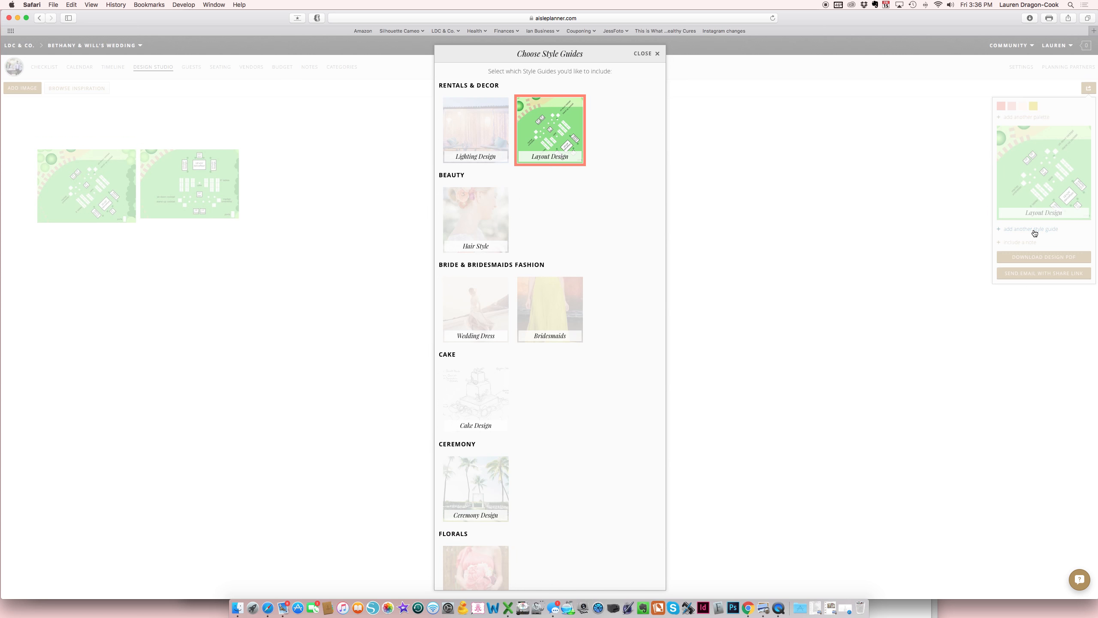
{"action": "left_click", "coordinate": [483, 131]}
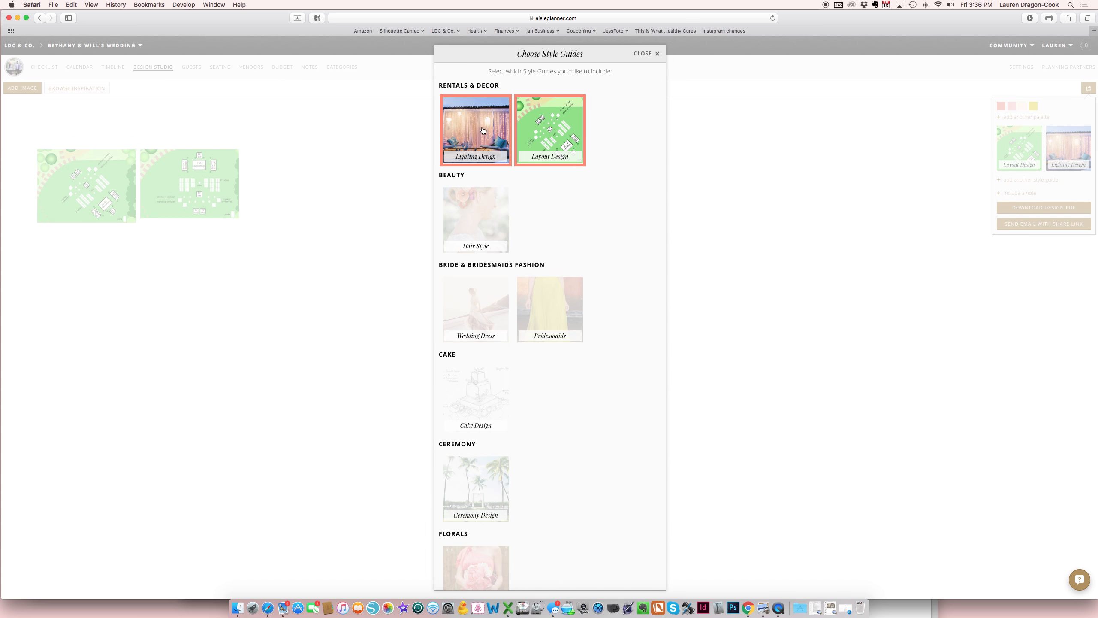
{"action": "left_click", "coordinate": [481, 206]}
{"action": "left_click", "coordinate": [537, 286]}
{"action": "left_click", "coordinate": [476, 303]}
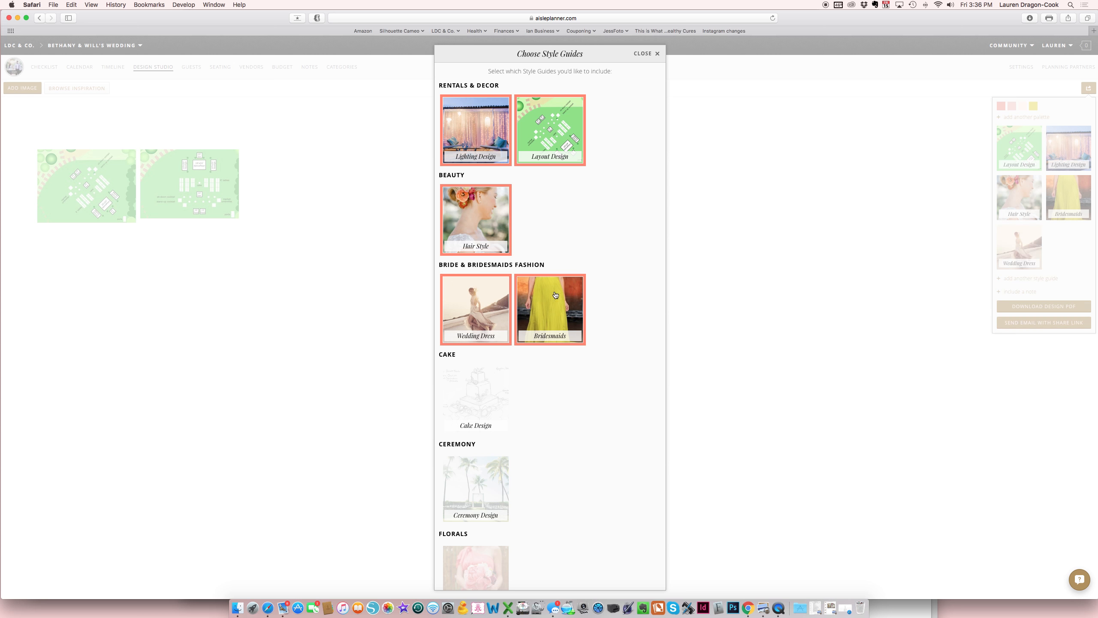
{"action": "left_click", "coordinate": [555, 295]}
{"action": "left_click", "coordinate": [738, 250]}
Step: Try including the Cake Tasting Notes and Preliminary Cake Ideas notes in the design share, deselecting both again
{"action": "left_click", "coordinate": [1028, 242]}
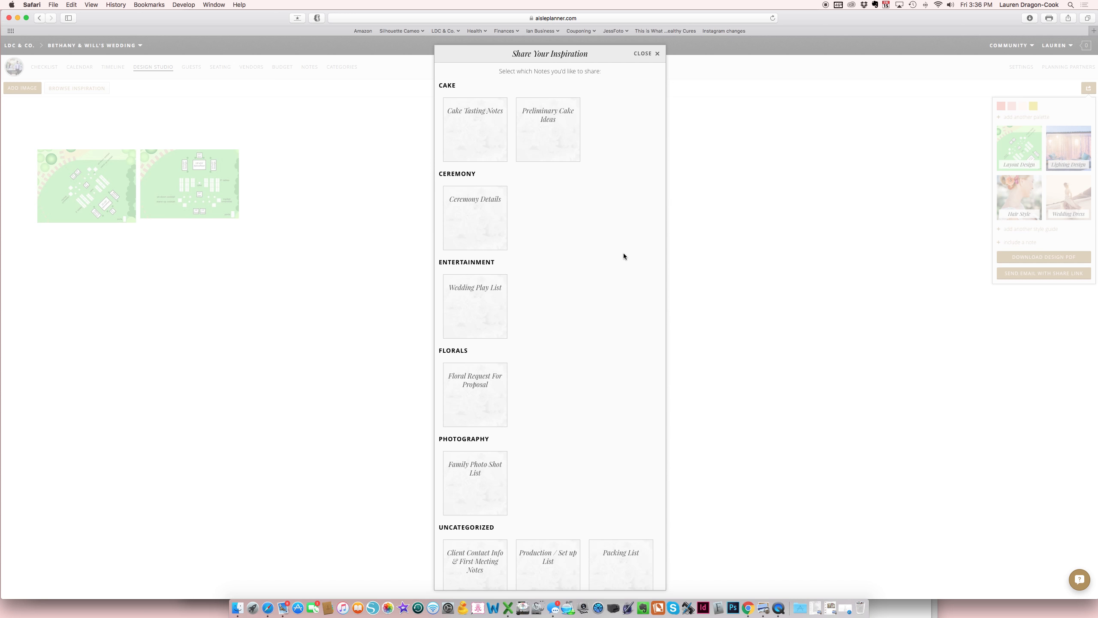
{"action": "left_click", "coordinate": [496, 141]}
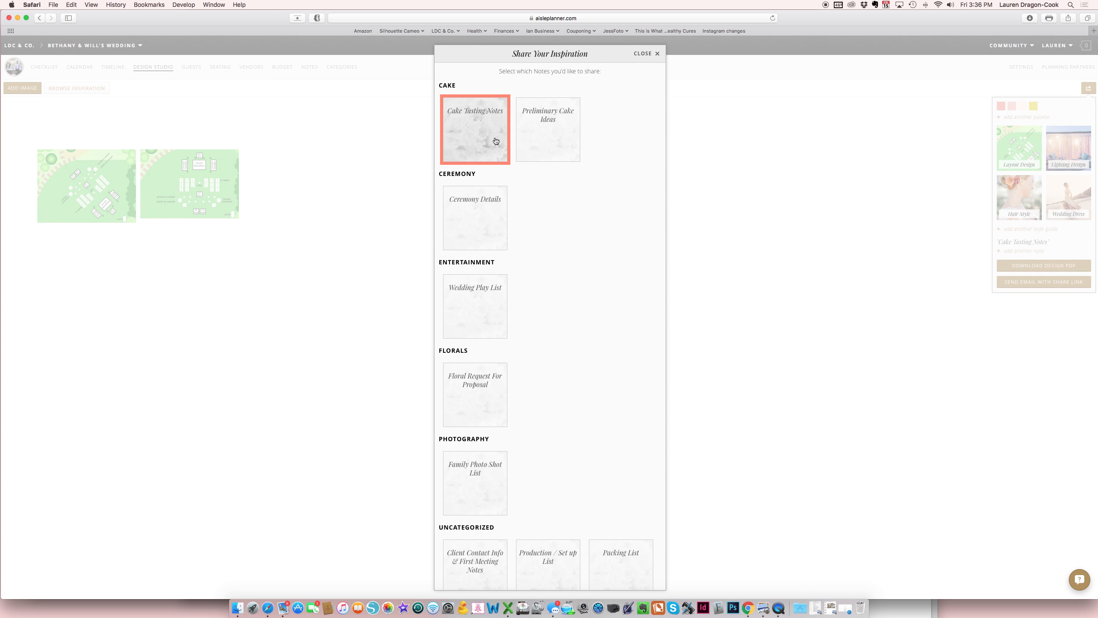
{"action": "left_click", "coordinate": [552, 151]}
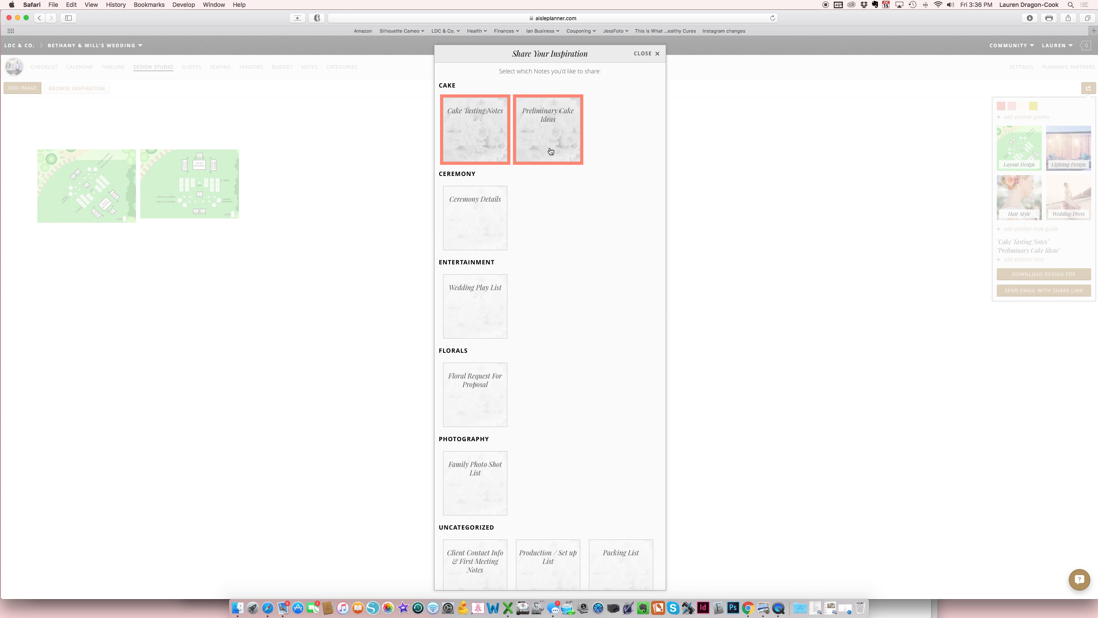
{"action": "left_click", "coordinate": [484, 211]}
{"action": "left_click", "coordinate": [484, 211]}
{"action": "left_click", "coordinate": [484, 134]}
{"action": "left_click", "coordinate": [548, 125]}
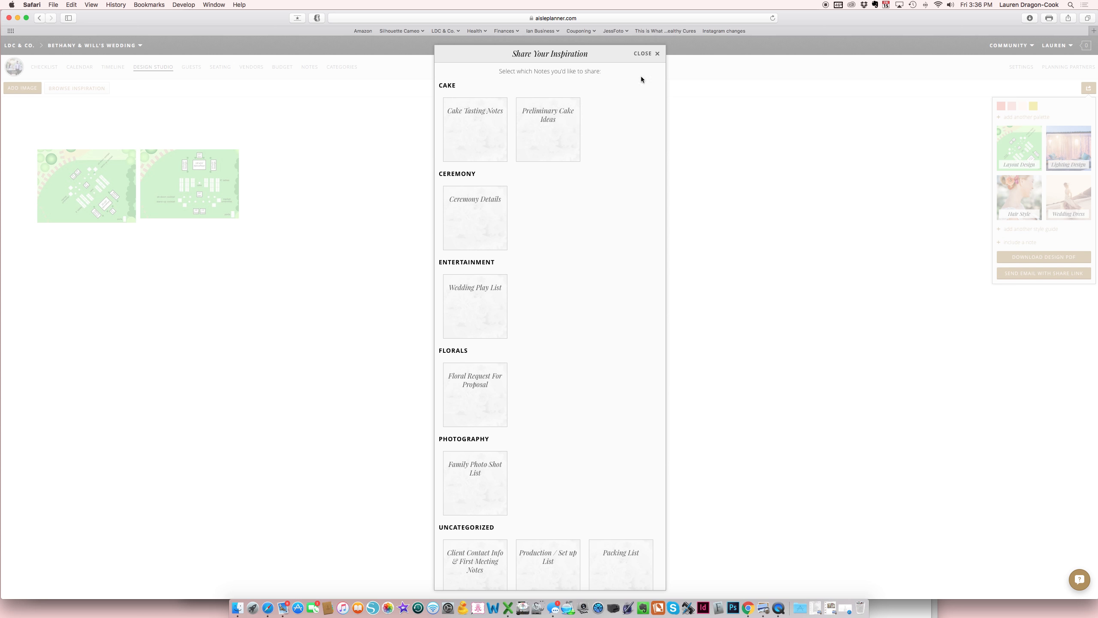
Step: Leave the note selection without adding notes and view the Bridesmaids style guide, returning to the style guides overview
{"action": "left_click", "coordinate": [656, 55]}
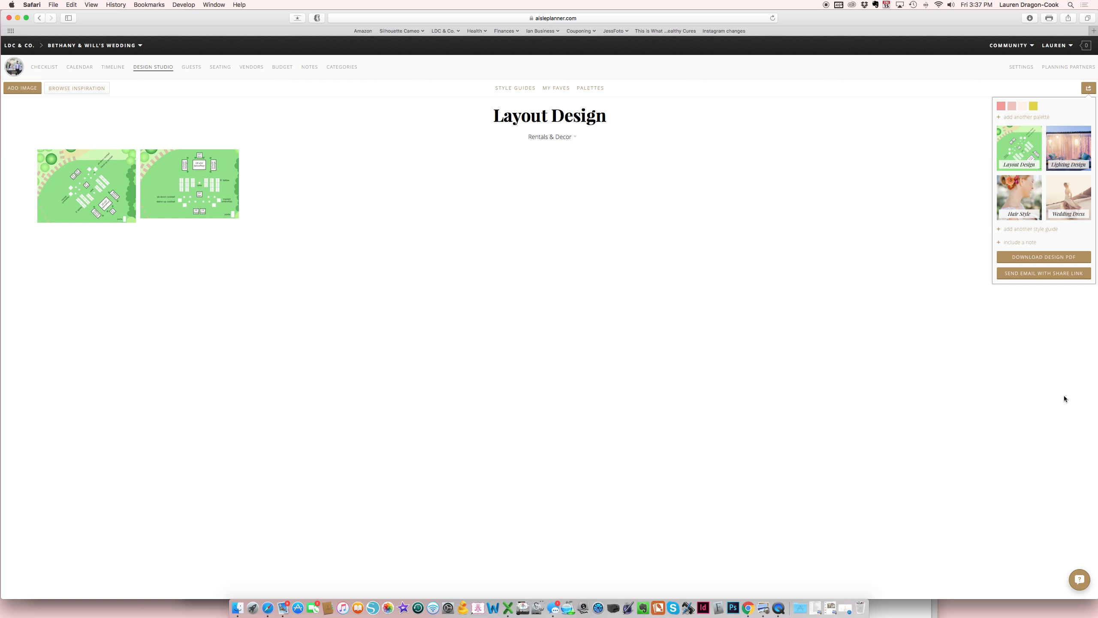
{"action": "left_click", "coordinate": [531, 92]}
{"action": "left_click", "coordinate": [532, 89]}
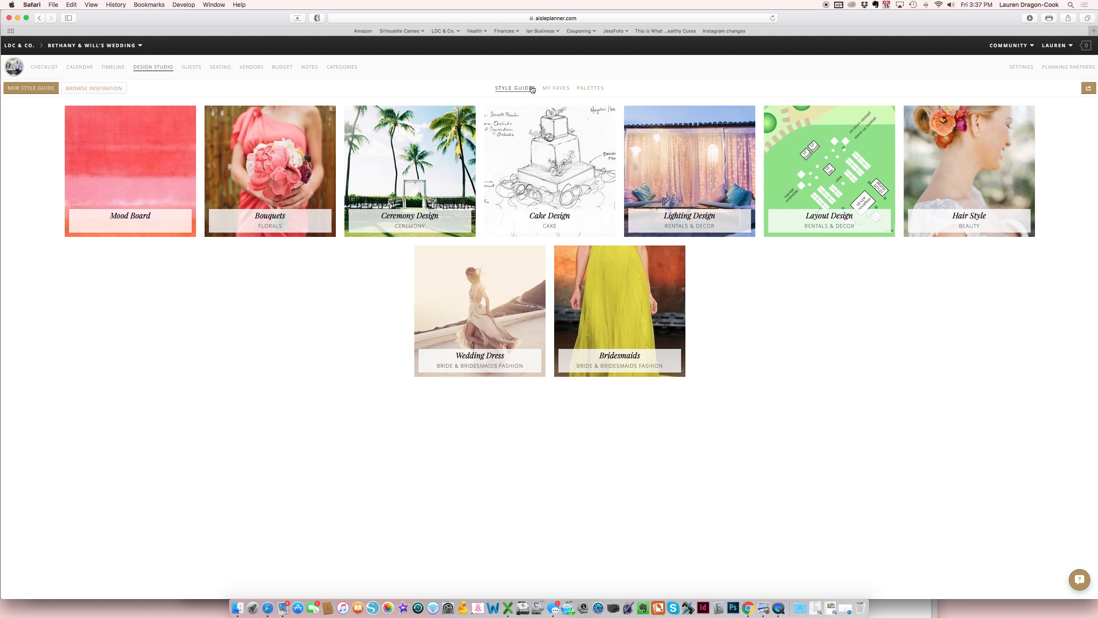
{"action": "left_click", "coordinate": [616, 319]}
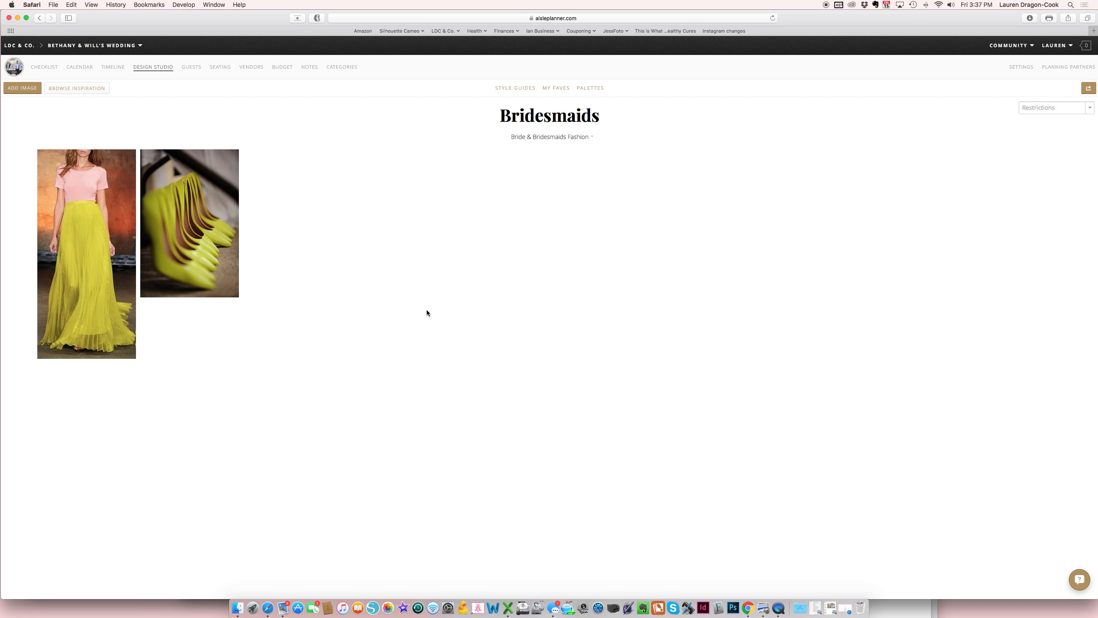
{"action": "left_click", "coordinate": [529, 90]}
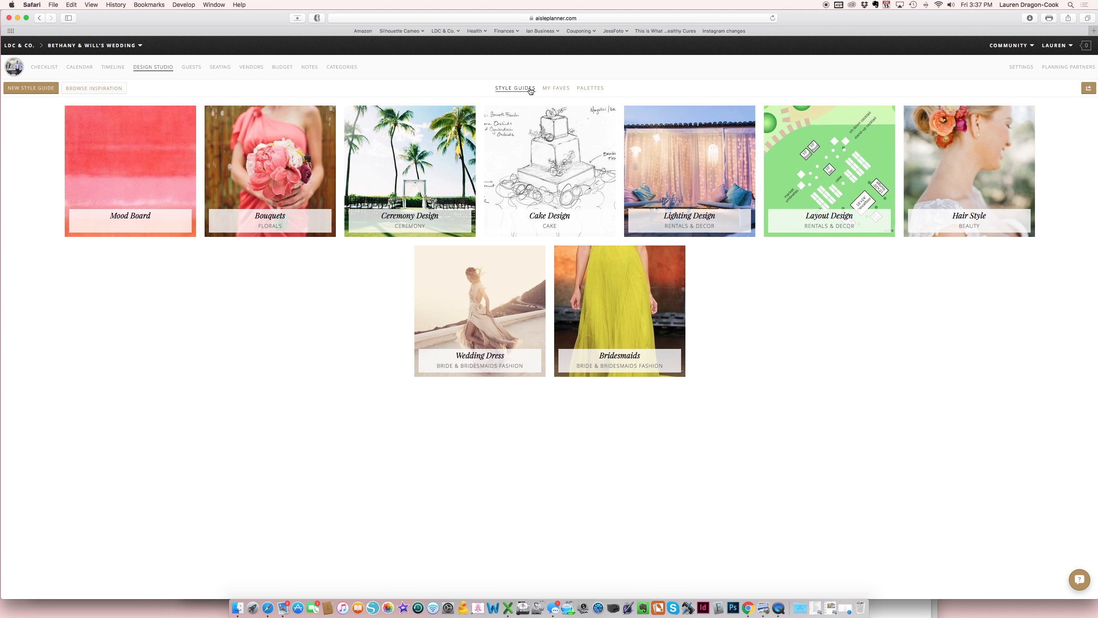
Step: Open the wedding's color palettes and choose a golden yellow on the color wheel
{"action": "left_click", "coordinate": [594, 89]}
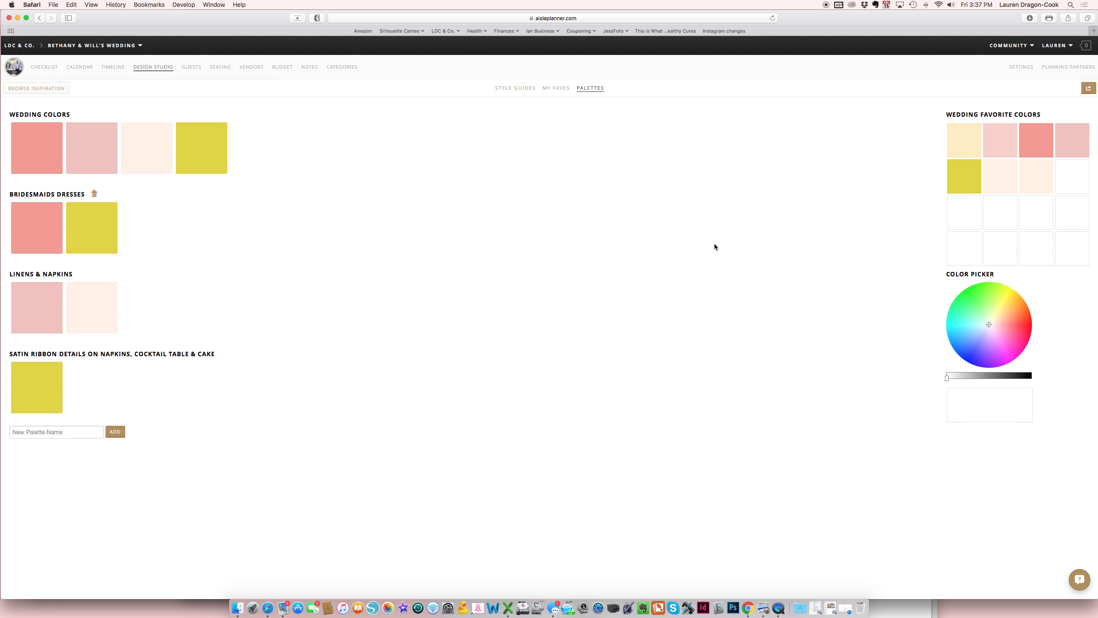
{"action": "left_click", "coordinate": [979, 321]}
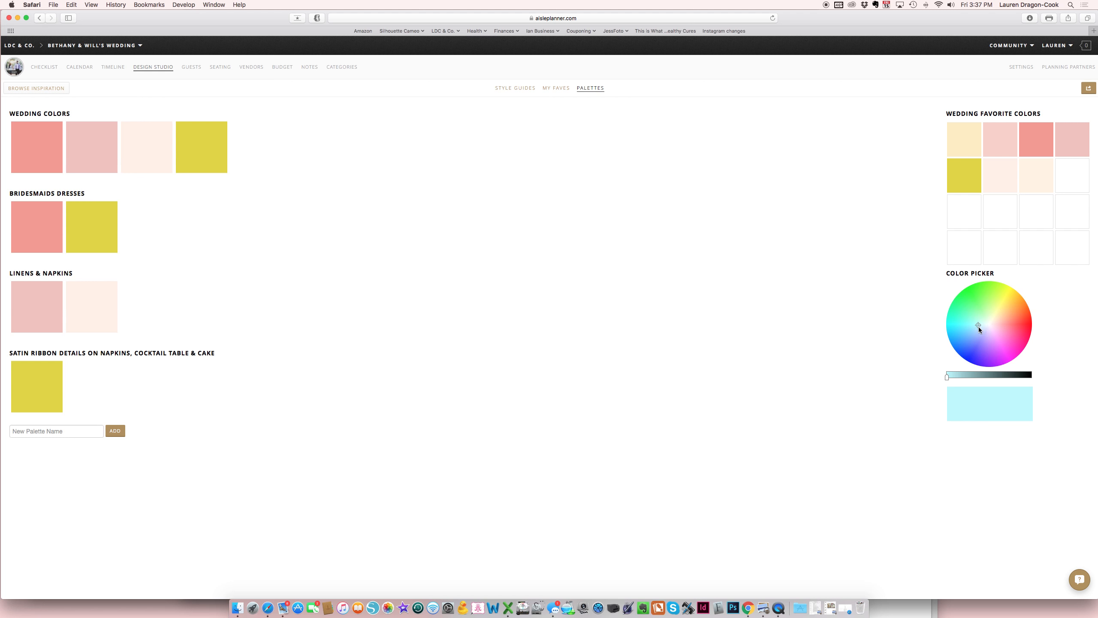
{"action": "left_click", "coordinate": [980, 330]}
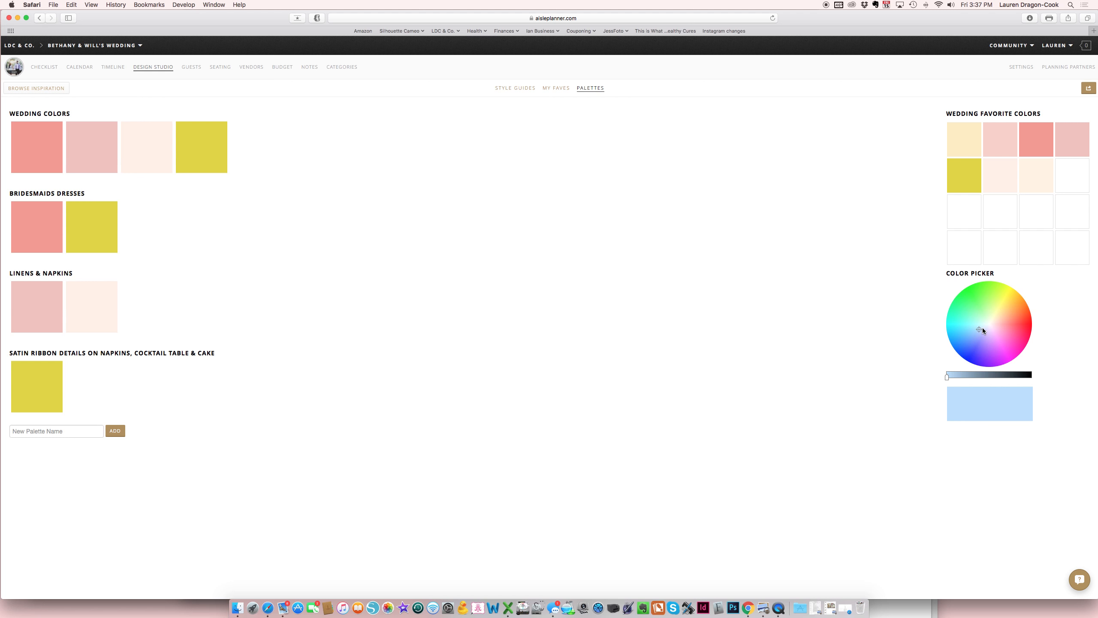
{"action": "left_click", "coordinate": [1001, 305]}
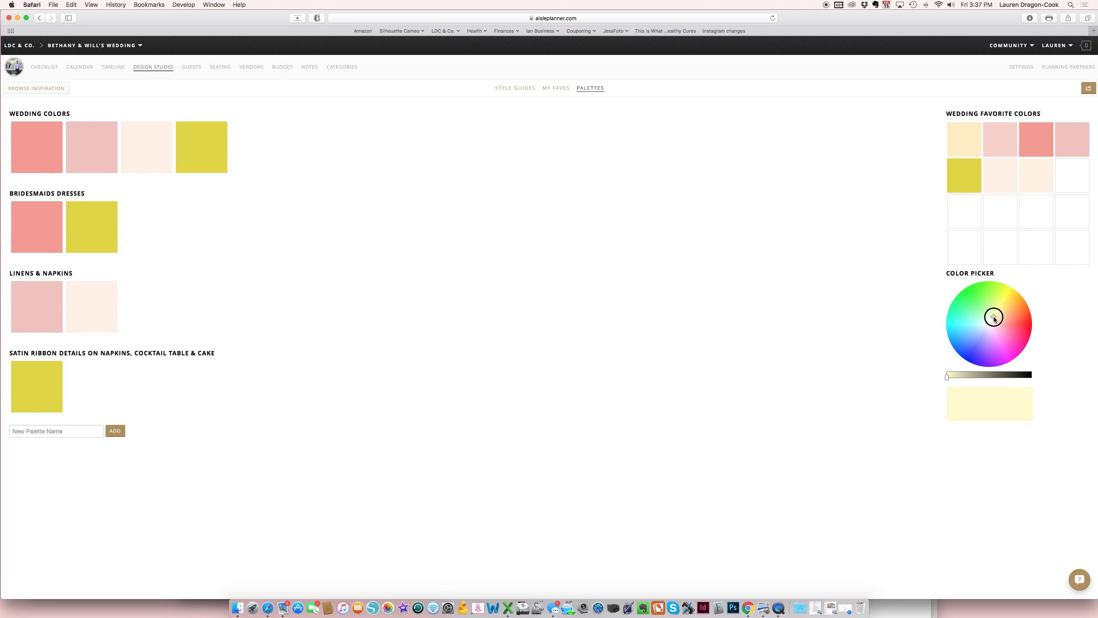
{"action": "left_click", "coordinate": [1011, 308]}
{"action": "left_click", "coordinate": [1010, 301]}
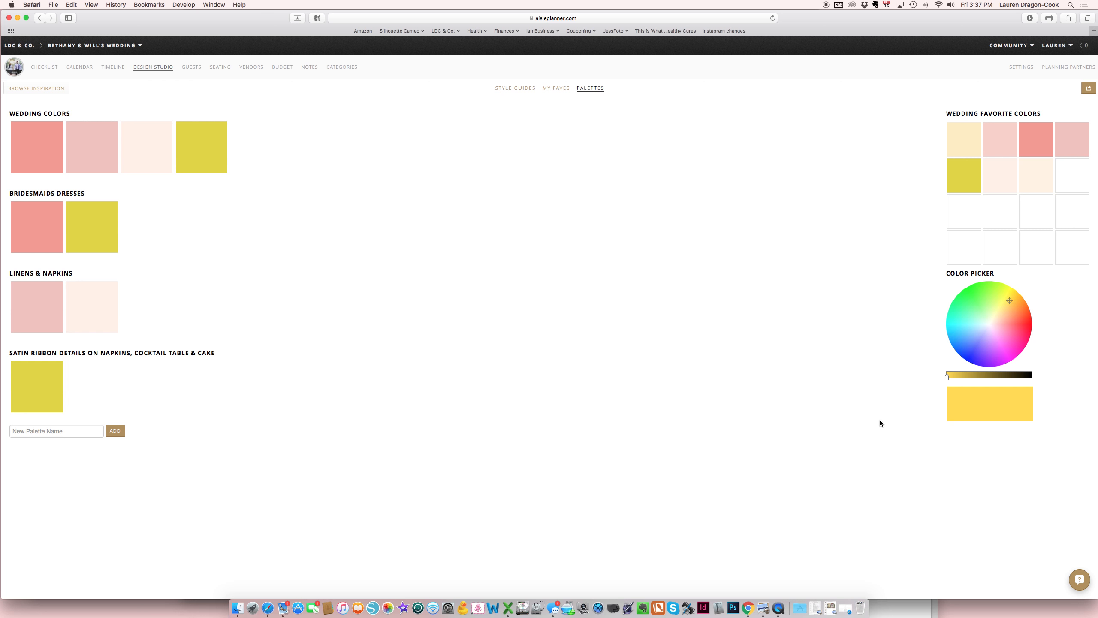
Step: Save the chosen yellow to the current wedding's Satin Ribbon Details on Napkins, Cocktail Table & Cake palette
{"action": "left_click", "coordinate": [972, 413]}
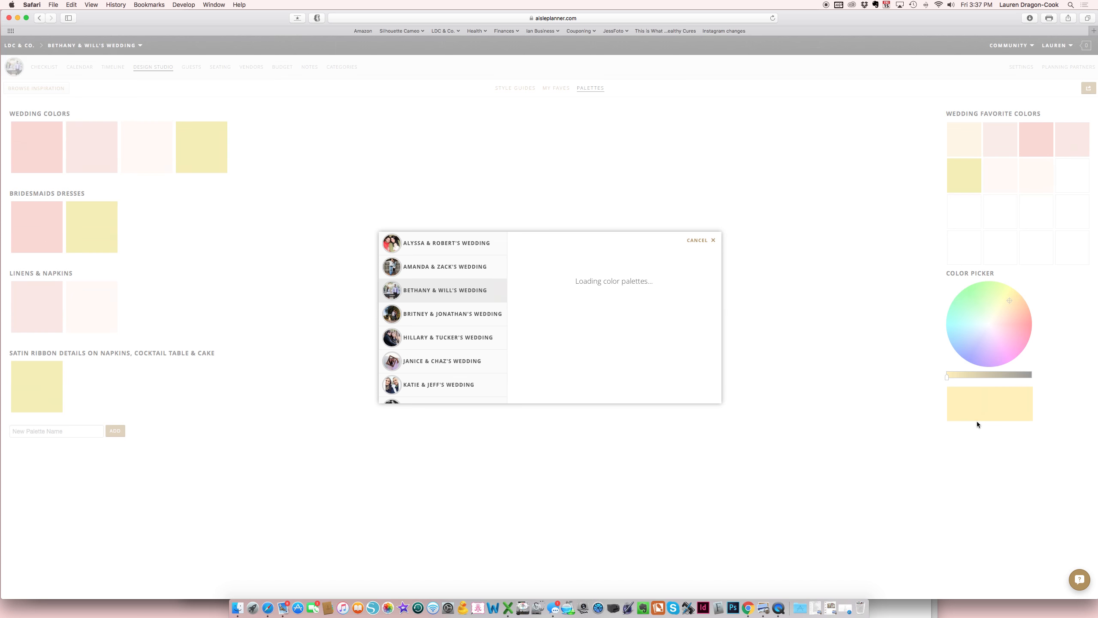
{"action": "left_click", "coordinate": [472, 293]}
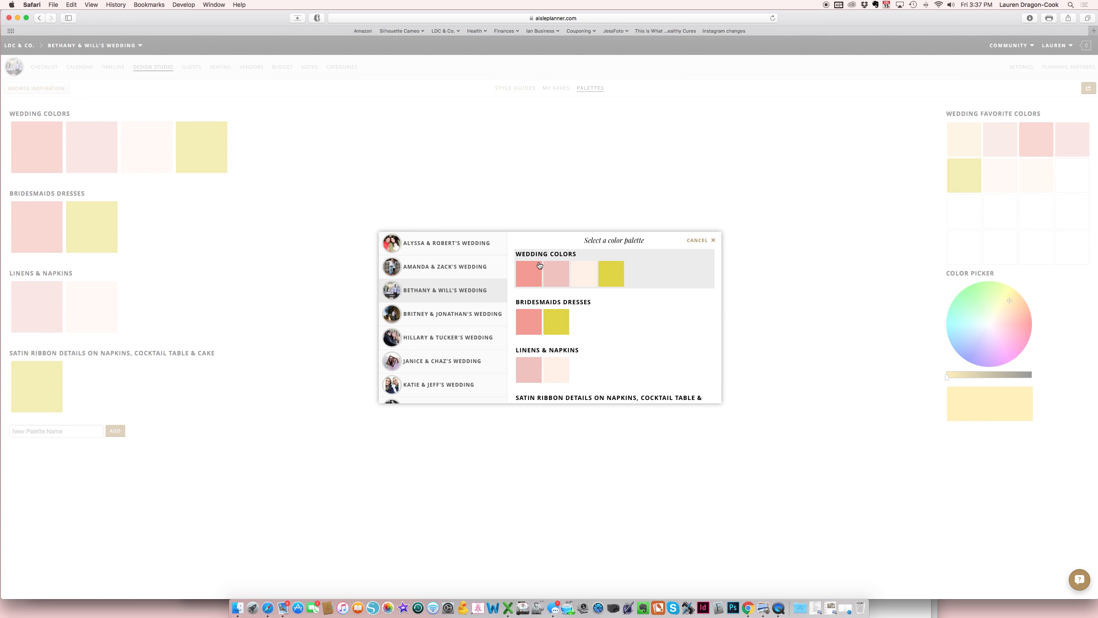
{"action": "scroll", "coordinate": [556, 314], "scroll_direction": "down", "scroll_amount": 5}
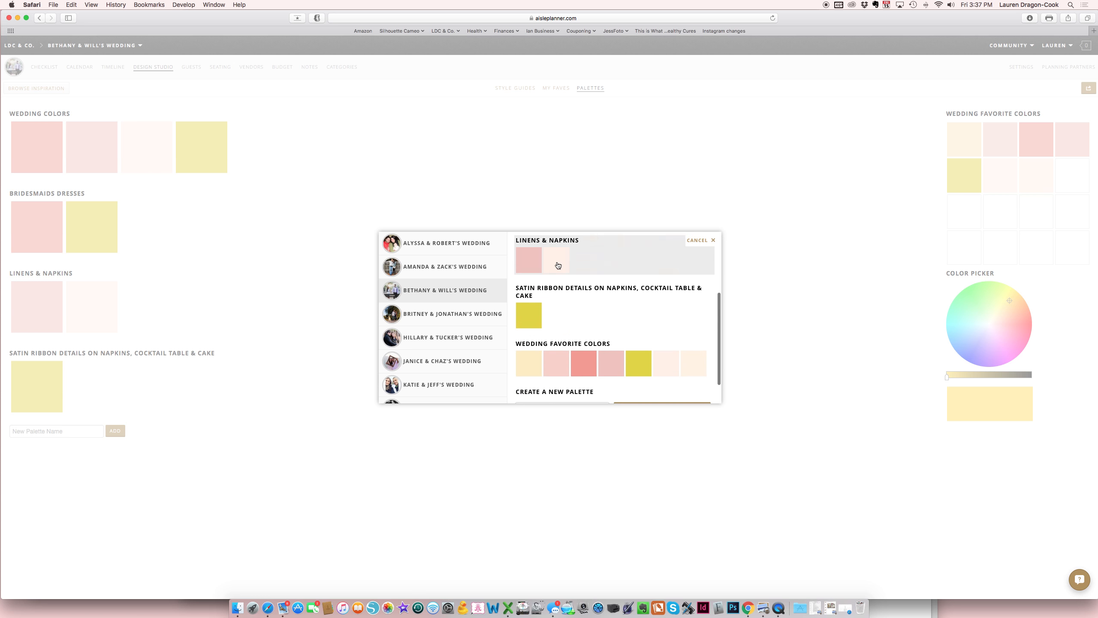
{"action": "left_click", "coordinate": [565, 308]}
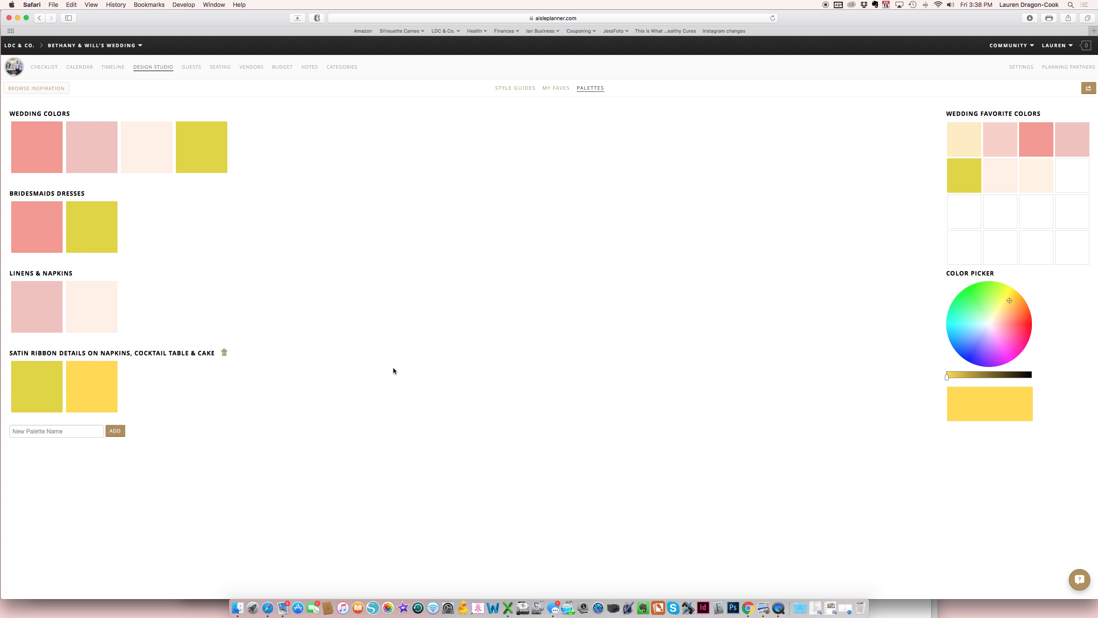
Step: Open the inspiration gallery and browse its recent images
{"action": "left_click", "coordinate": [39, 92]}
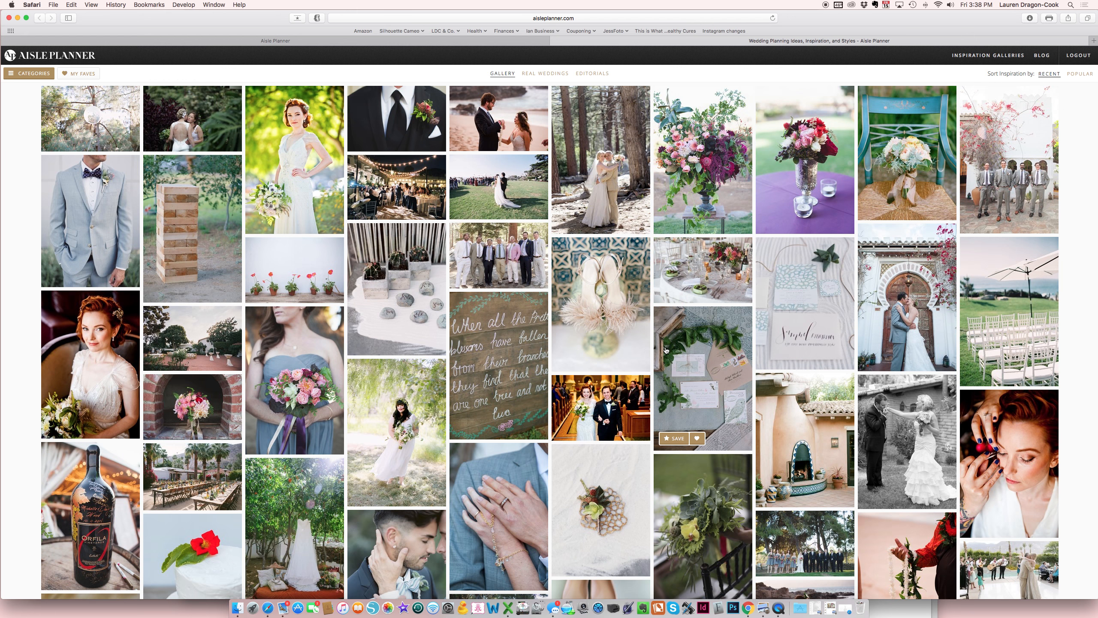
{"action": "scroll", "coordinate": [666, 350], "scroll_direction": "down", "scroll_amount": 5}
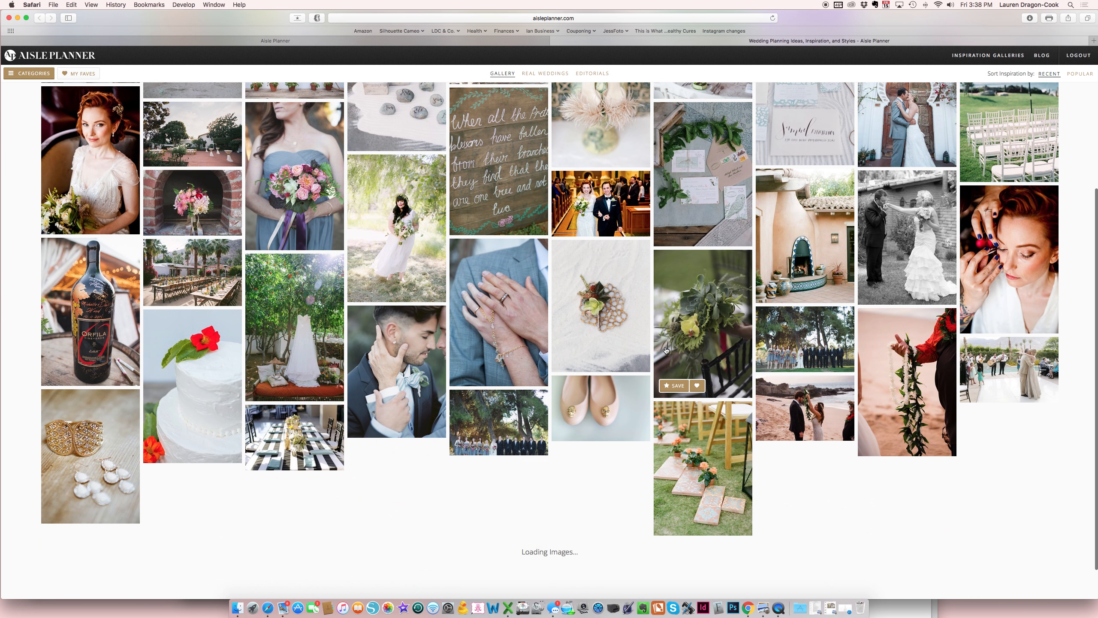
{"action": "scroll", "coordinate": [666, 351], "scroll_direction": "down", "scroll_amount": 1}
{"action": "scroll", "coordinate": [666, 350], "scroll_direction": "up", "scroll_amount": 6}
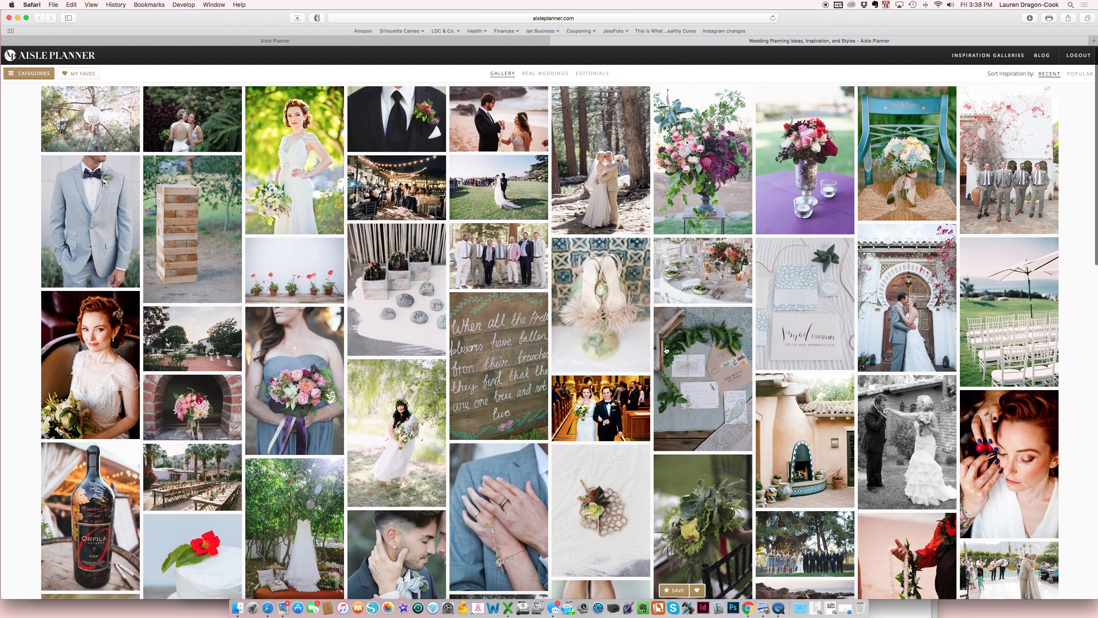
Step: Among the real weddings, open "Intimate Island Affair in Oneloa Bay" and look through its story and photo gallery
{"action": "left_click", "coordinate": [556, 74]}
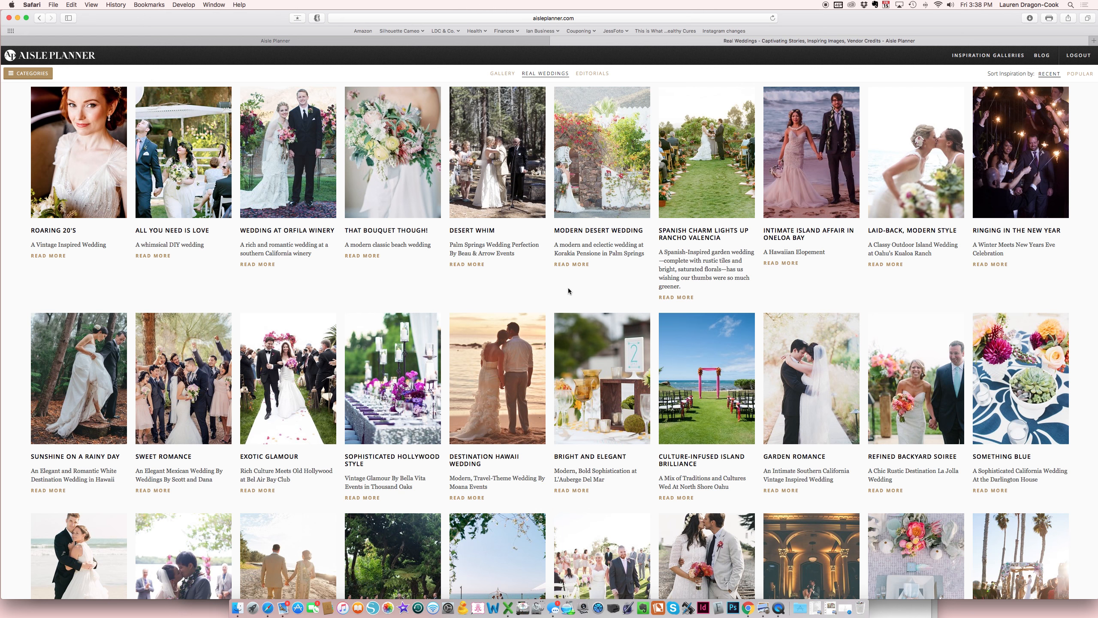
{"action": "left_click", "coordinate": [806, 196]}
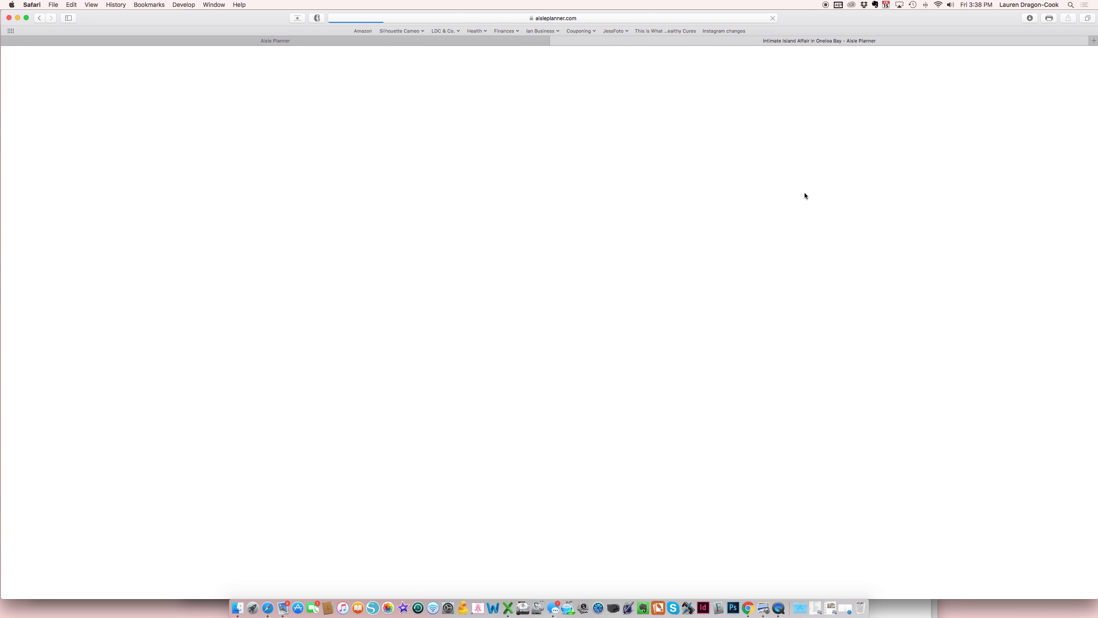
{"action": "scroll", "coordinate": [663, 354], "scroll_direction": "down", "scroll_amount": 10}
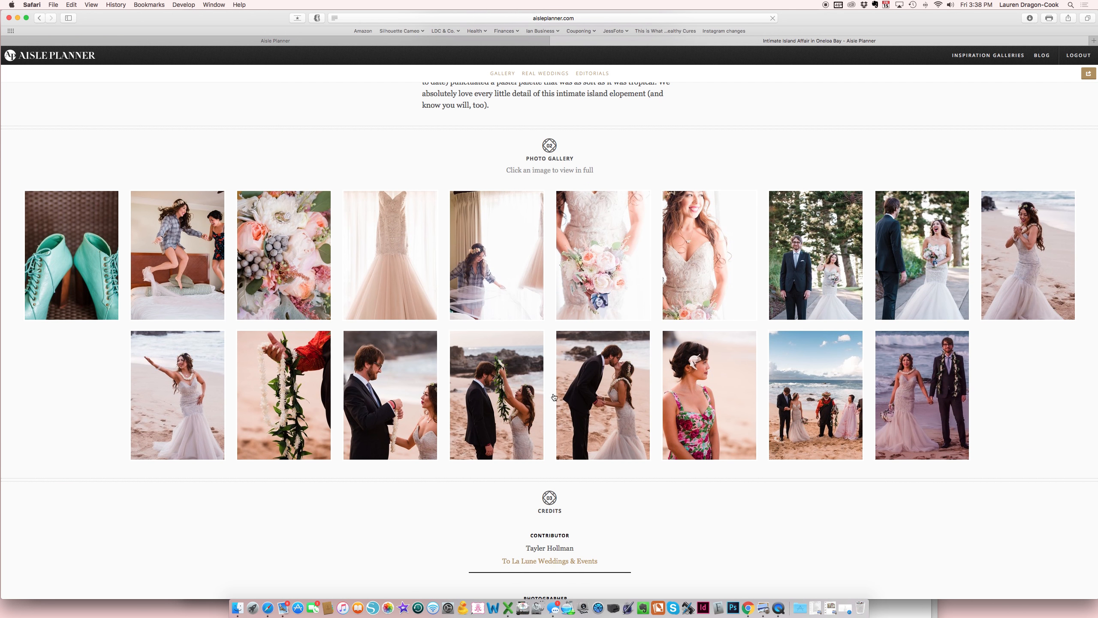
{"action": "scroll", "coordinate": [235, 321], "scroll_direction": "up", "scroll_amount": 10}
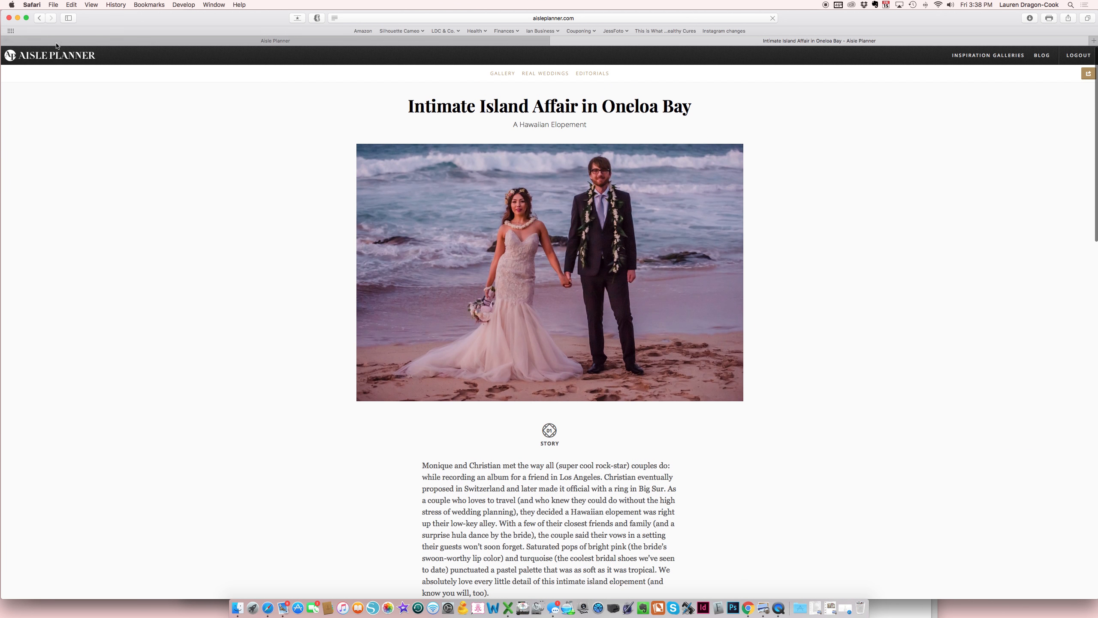
Step: Save the article's main beach photo to a style guide of the wedding being planned, without adding a note
{"action": "left_click", "coordinate": [551, 165]}
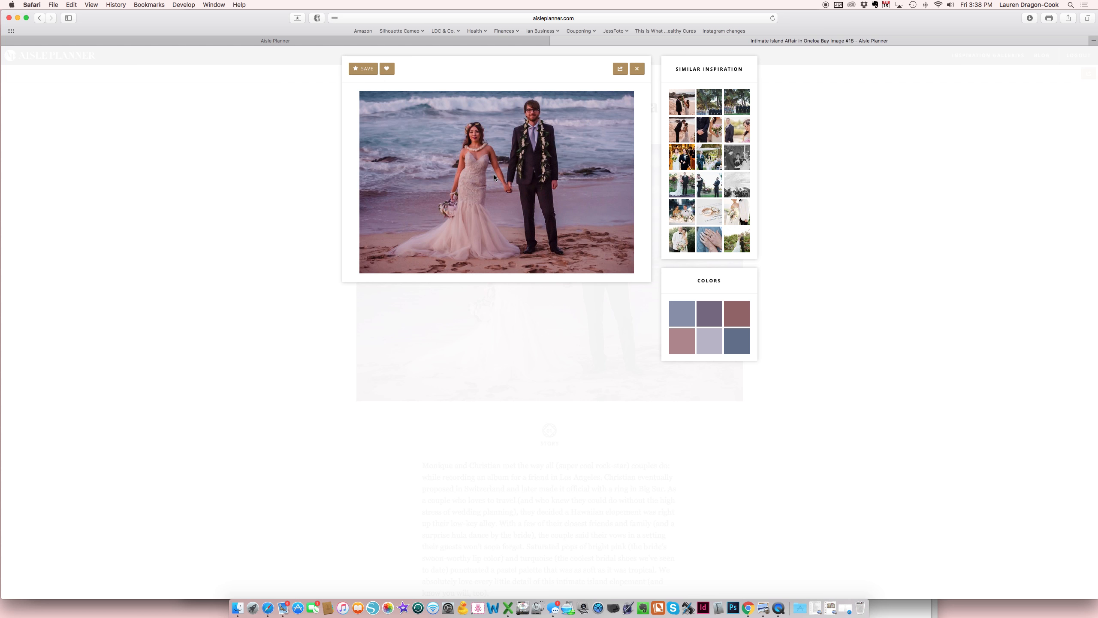
{"action": "left_click", "coordinate": [366, 69]}
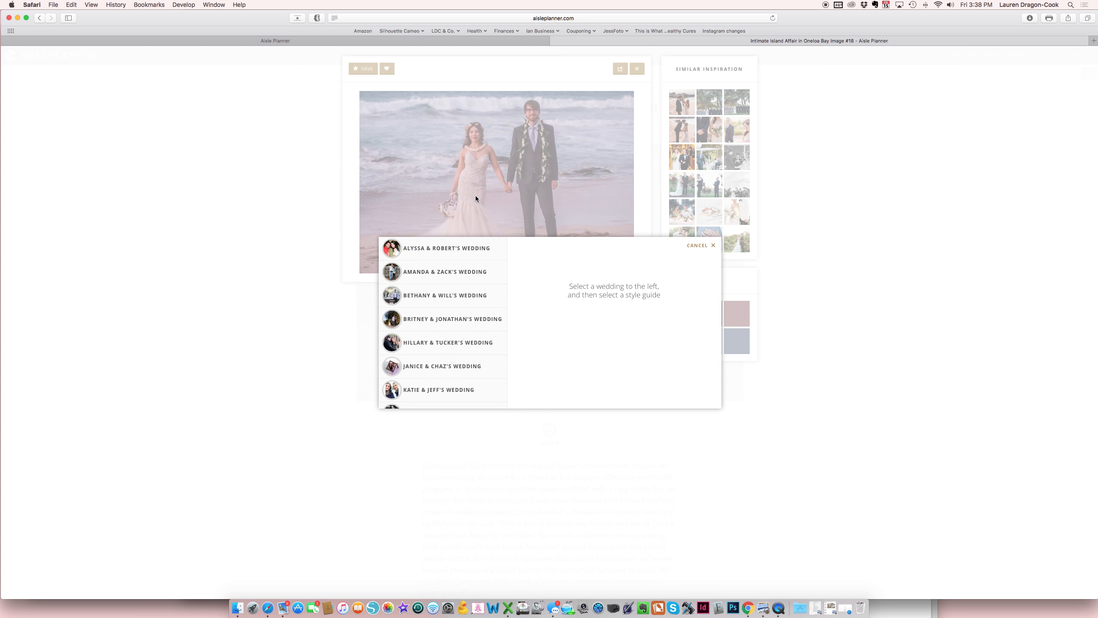
{"action": "left_click", "coordinate": [463, 303]}
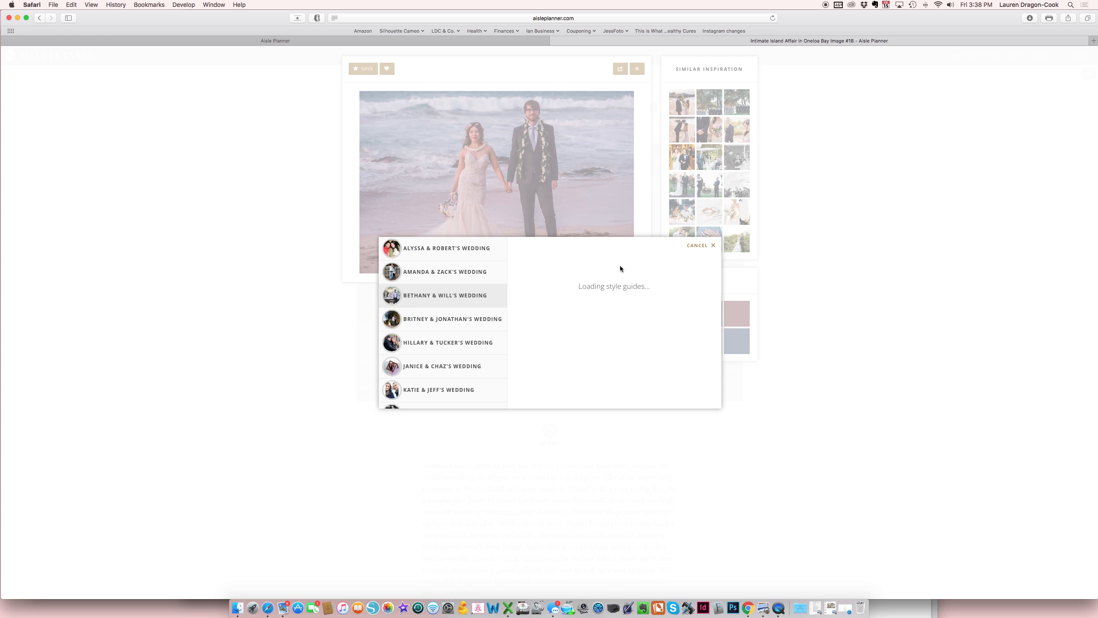
{"action": "left_click", "coordinate": [630, 295]}
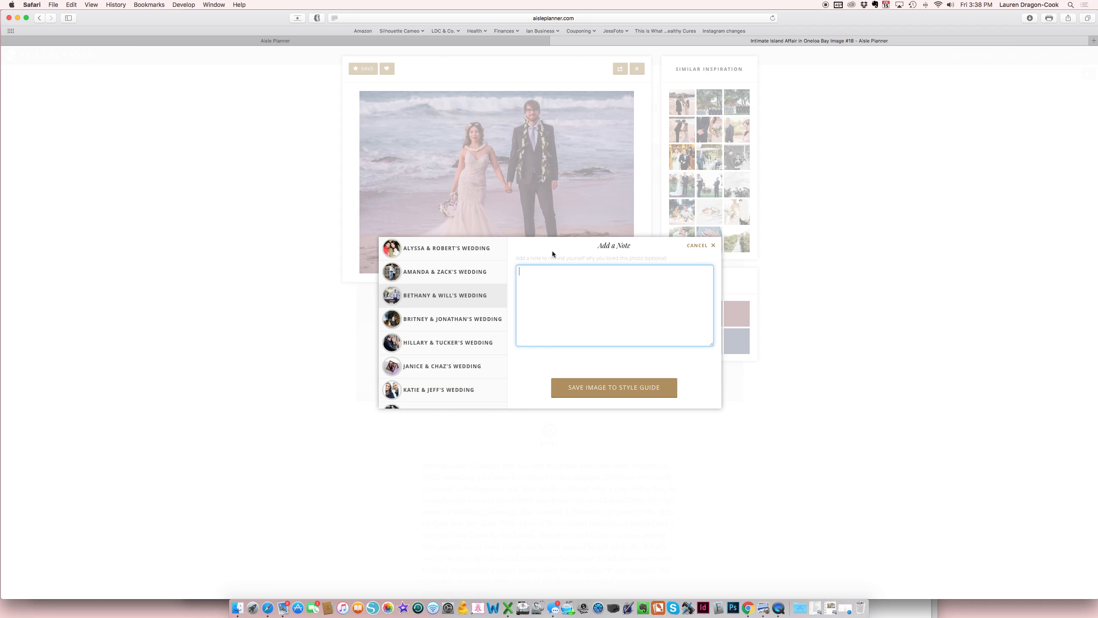
{"action": "left_click", "coordinate": [649, 391]}
Step: Open the similar "That Bouquet Though!" image and save its dusty pink color to the wedding's Wedding Favorite Colors
{"action": "mouse_move", "coordinate": [710, 318]}
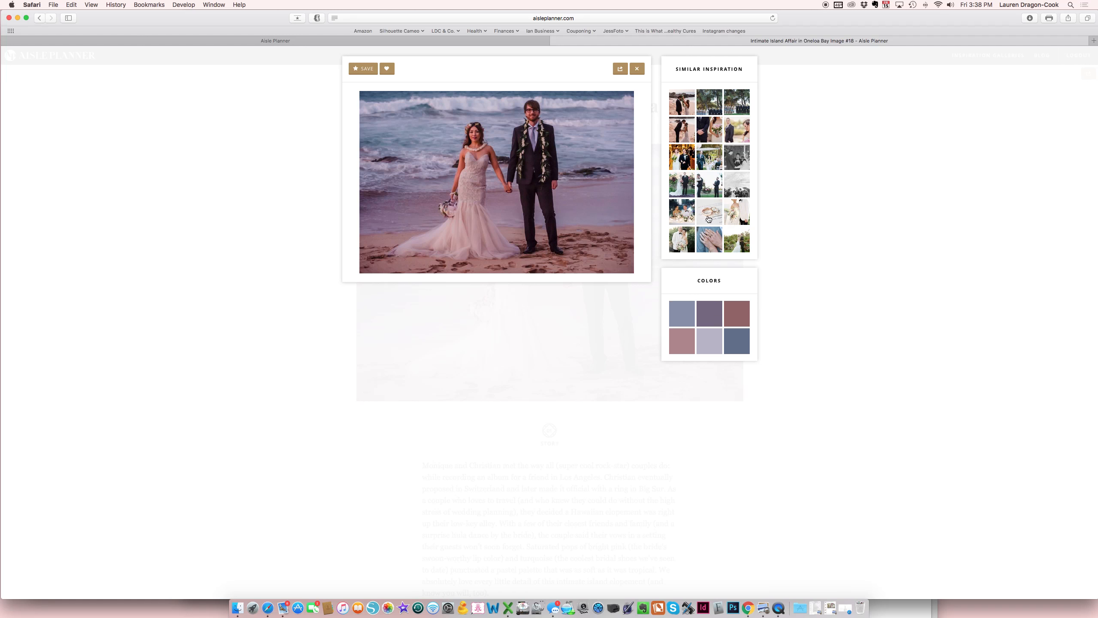
{"action": "left_click", "coordinate": [741, 211]}
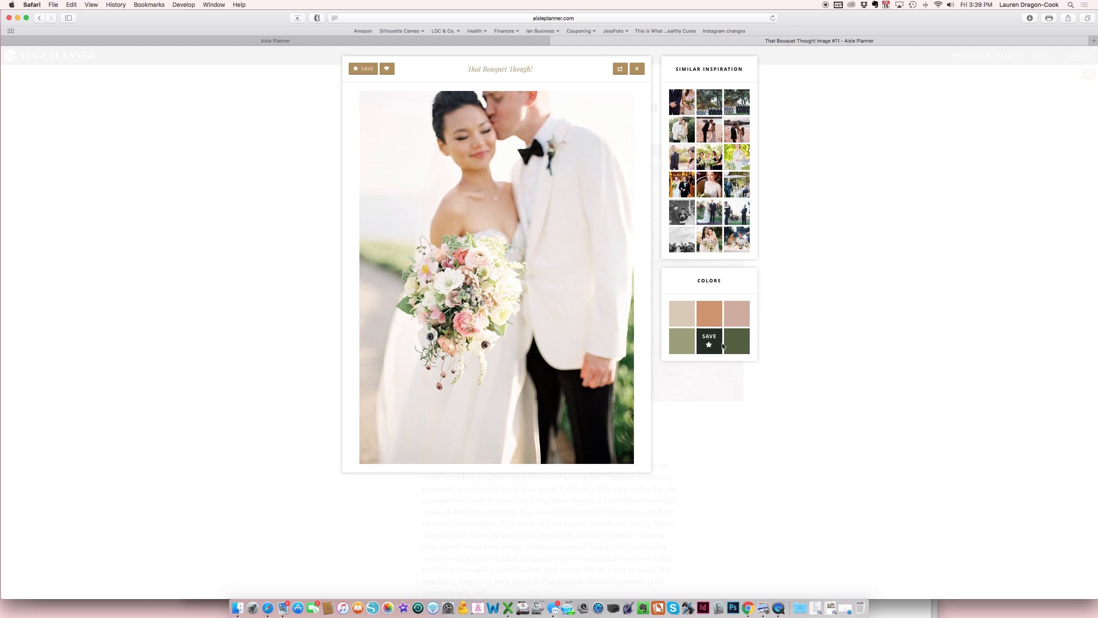
{"action": "mouse_move", "coordinate": [713, 315]}
{"action": "left_click", "coordinate": [744, 319]}
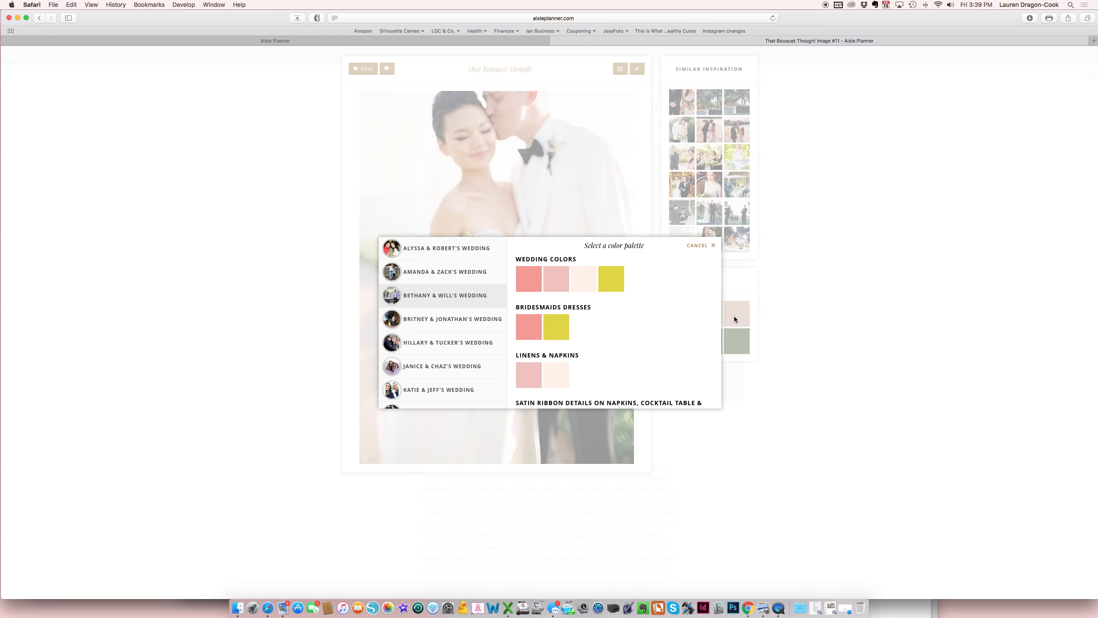
{"action": "scroll", "coordinate": [587, 324], "scroll_direction": "down", "scroll_amount": 5}
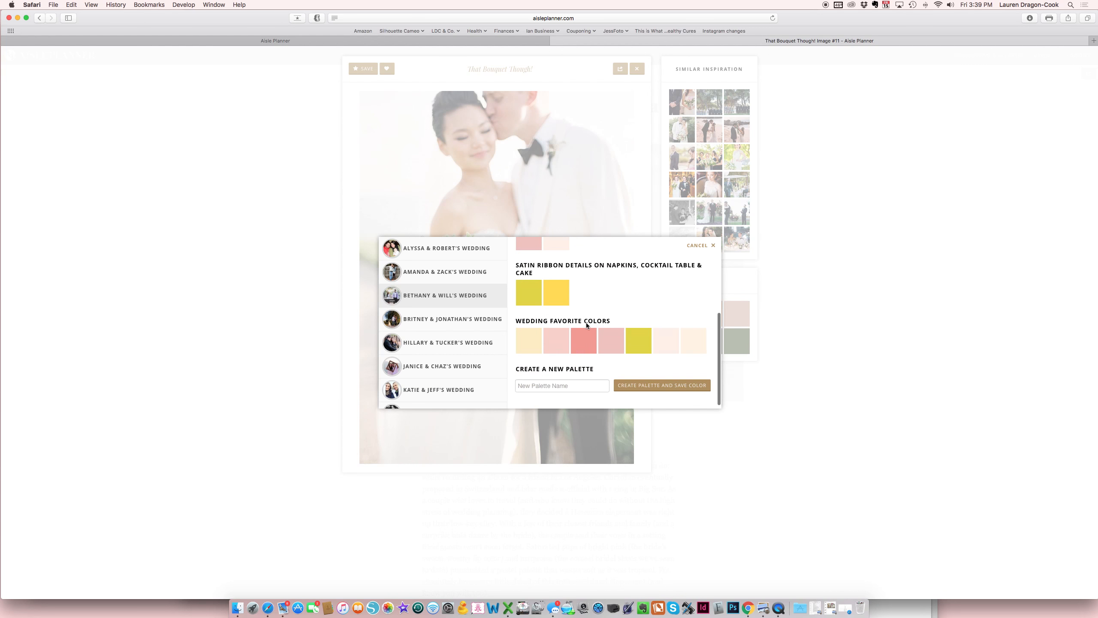
{"action": "scroll", "coordinate": [587, 326], "scroll_direction": "up", "scroll_amount": 3}
{"action": "scroll", "coordinate": [588, 326], "scroll_direction": "down", "scroll_amount": 3}
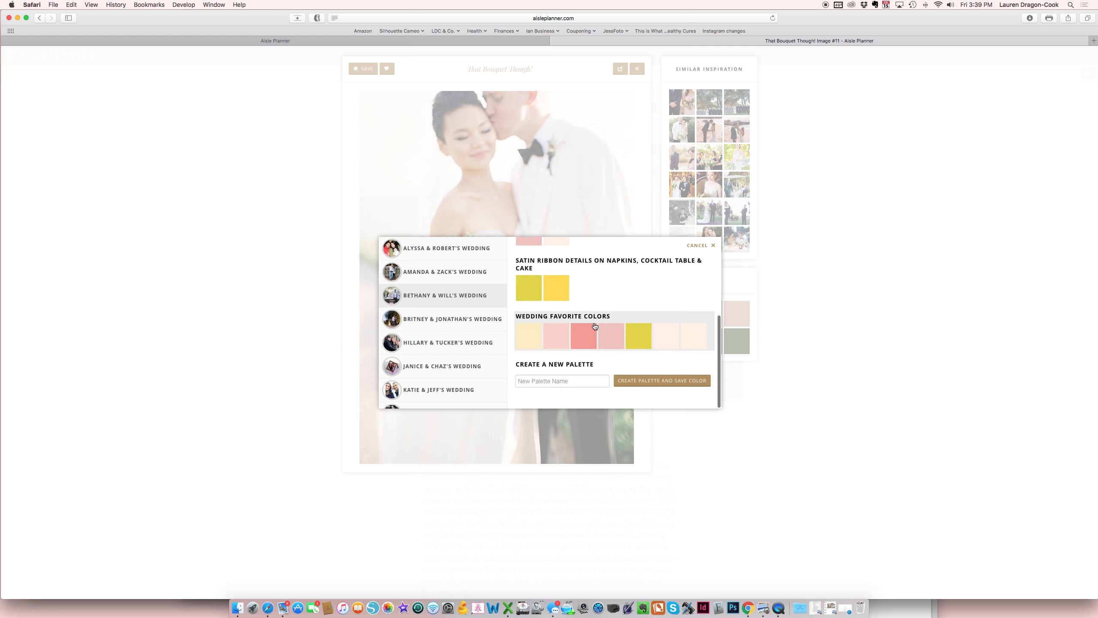
{"action": "left_click", "coordinate": [595, 326]}
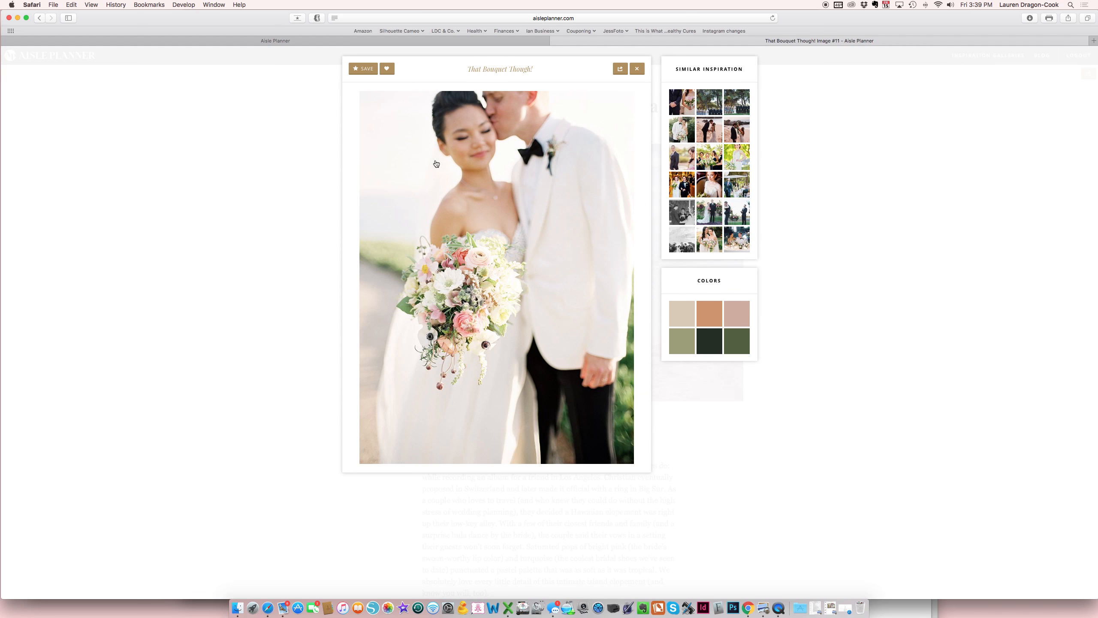
Step: Return to the wedding's planner, open its guest list and review the Ceremony & Reception event info and meal options
{"action": "left_click", "coordinate": [253, 117]}
{"action": "left_click", "coordinate": [279, 41]}
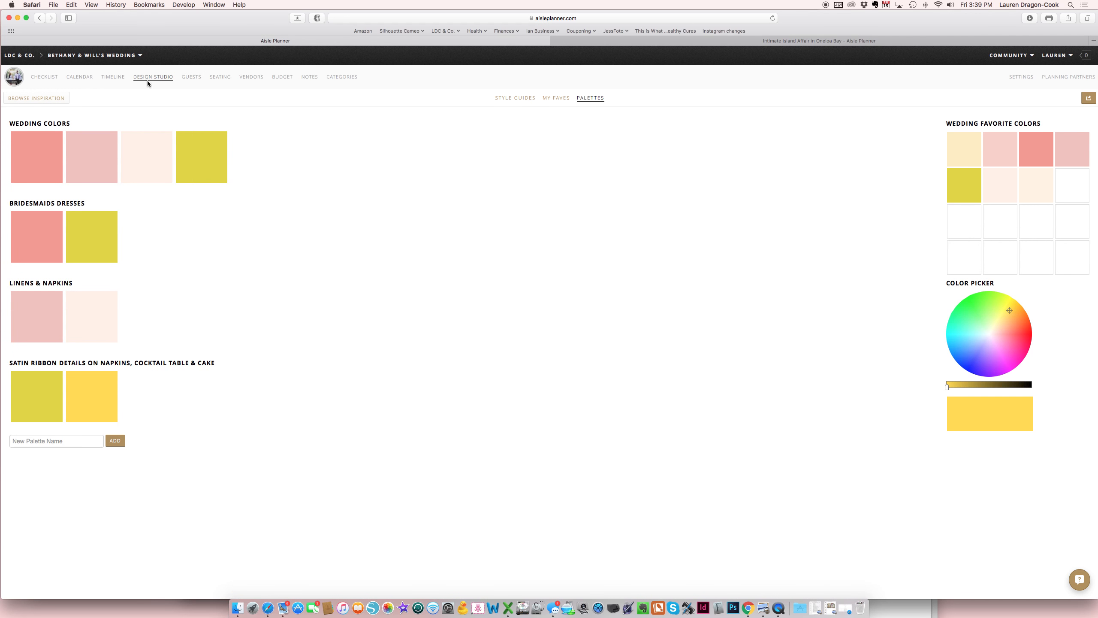
{"action": "left_click", "coordinate": [190, 78]}
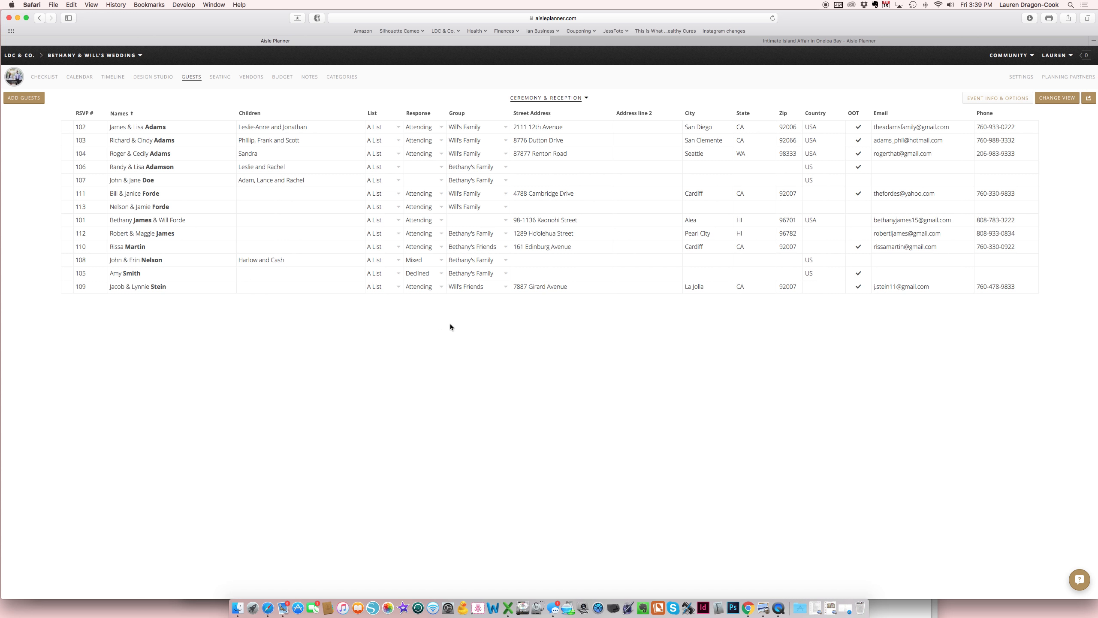
{"action": "left_click", "coordinate": [989, 104]}
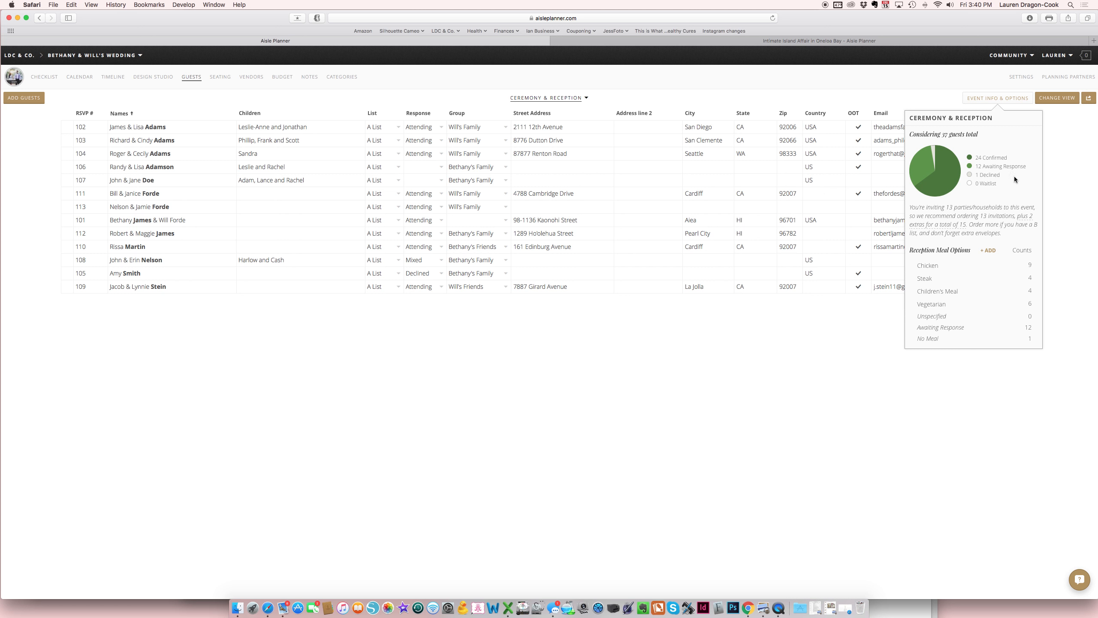
{"action": "left_click", "coordinate": [858, 355]}
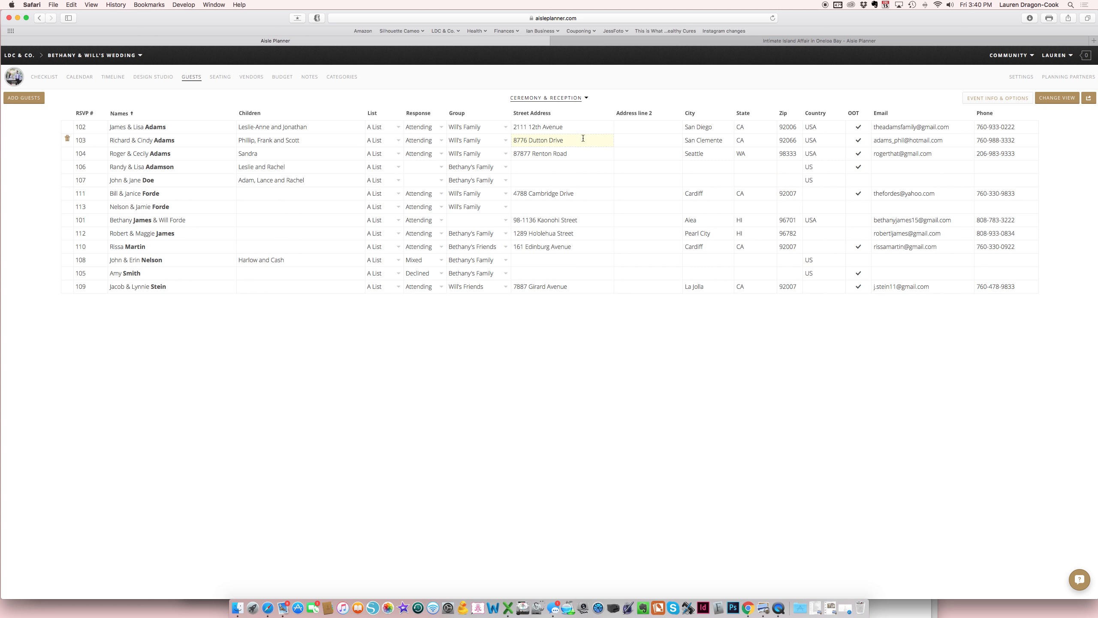
Step: List the guests individually and look through the response and meal choices available for them without changing any
{"action": "left_click", "coordinate": [1058, 99]}
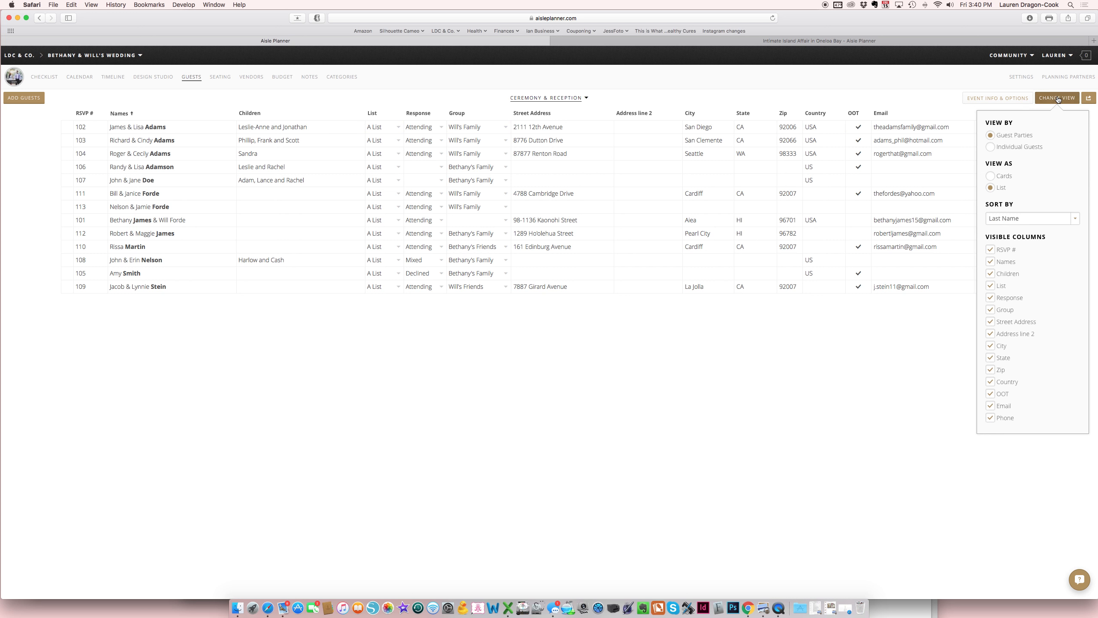
{"action": "left_click", "coordinate": [1023, 147]}
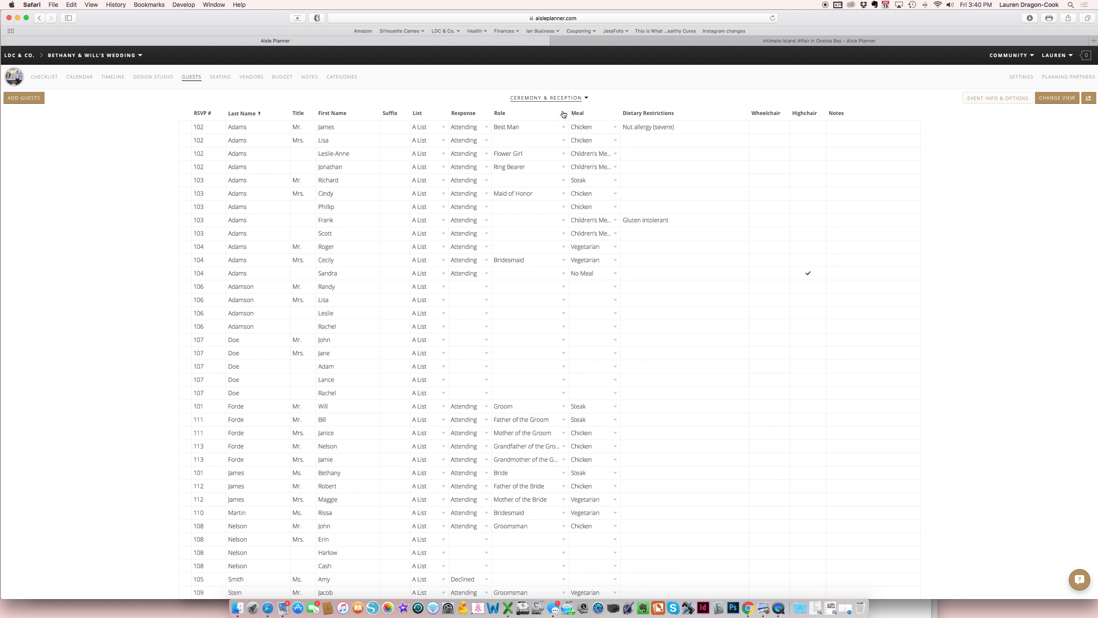
{"action": "left_click", "coordinate": [518, 126]}
{"action": "left_click", "coordinate": [613, 128]}
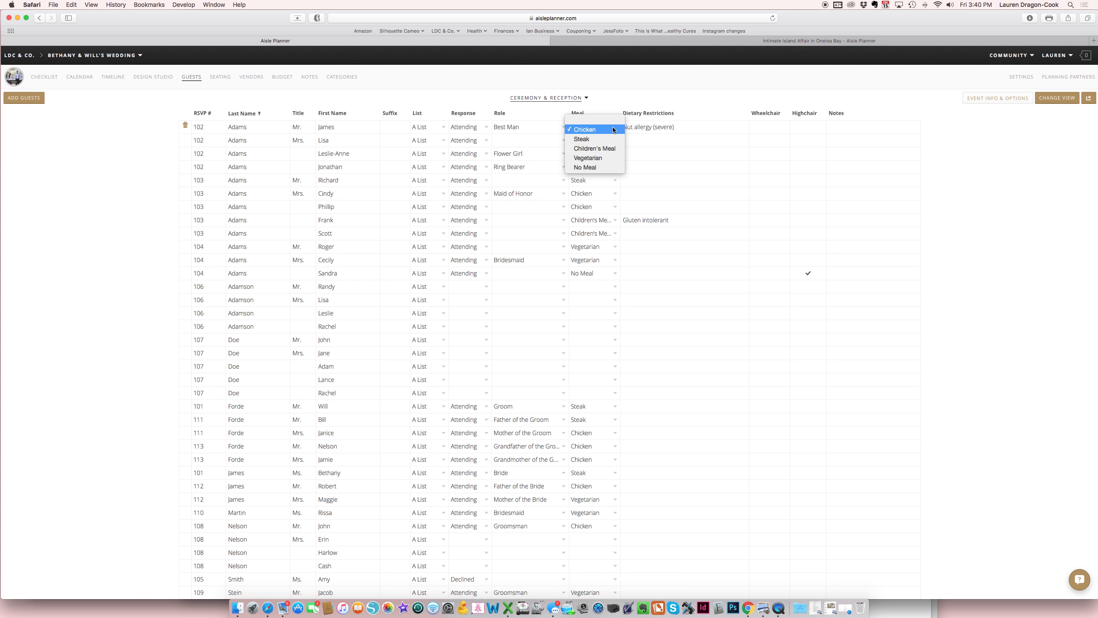
{"action": "left_click", "coordinate": [564, 127]}
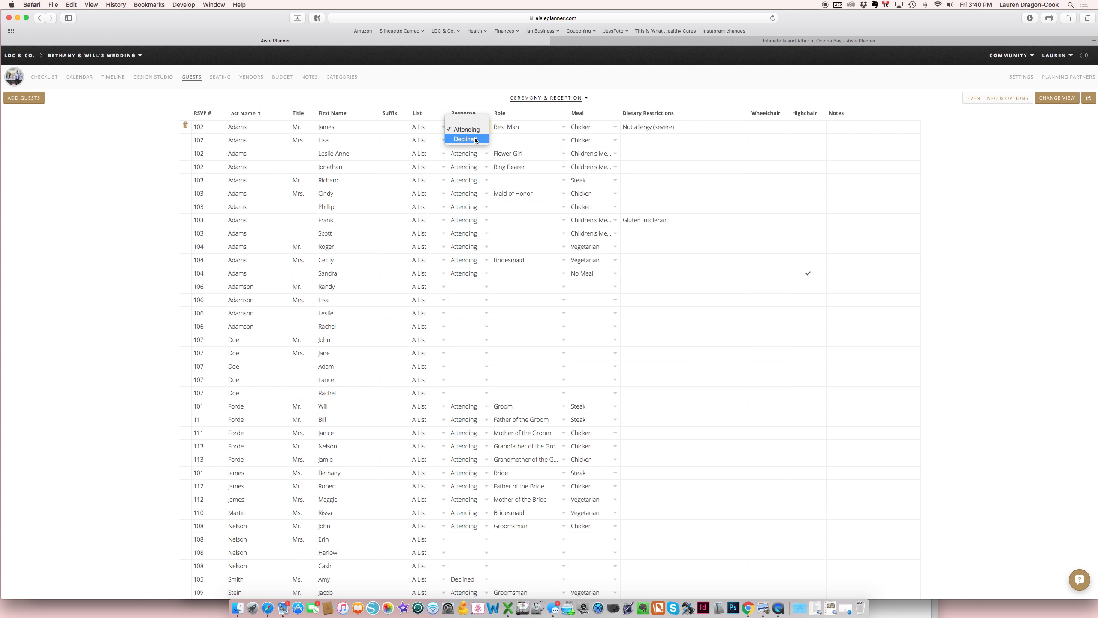
{"action": "left_click", "coordinate": [431, 96]}
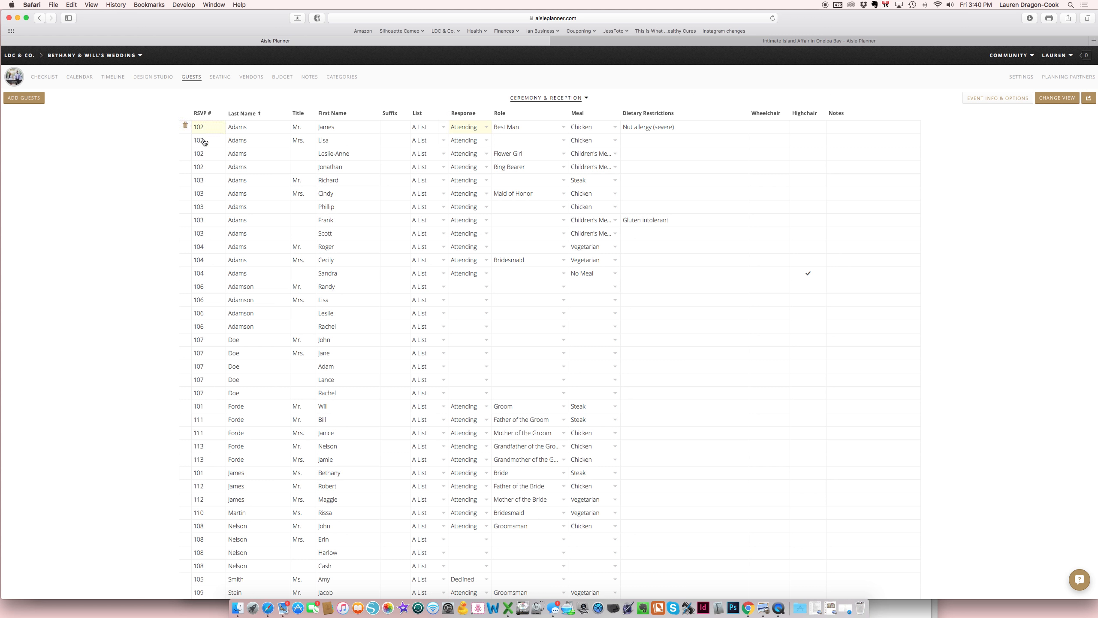
{"action": "scroll", "coordinate": [209, 280], "scroll_direction": "down", "scroll_amount": 1}
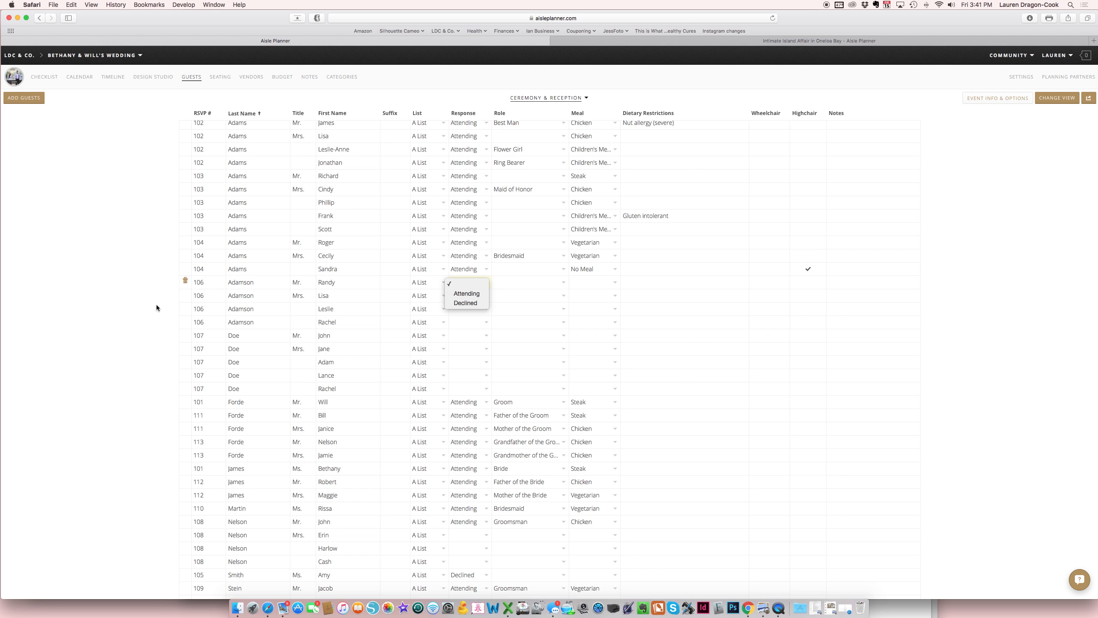
{"action": "left_click", "coordinate": [119, 306]}
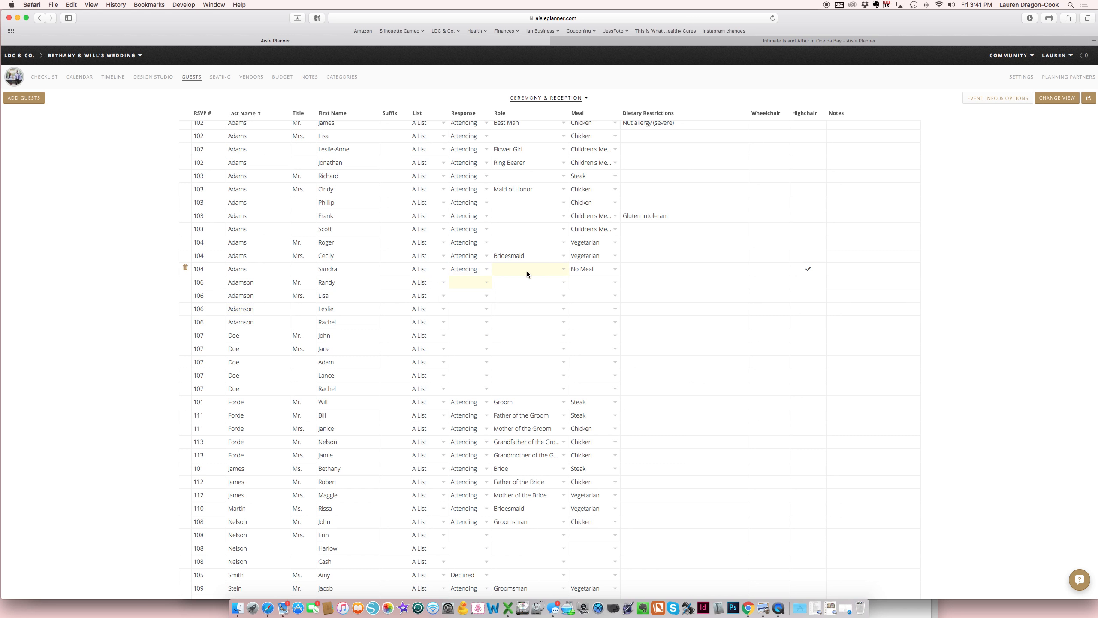
Step: Group the guest list by guest parties again and open the first party's record to review its contact, event and meal details
{"action": "left_click", "coordinate": [1057, 99]}
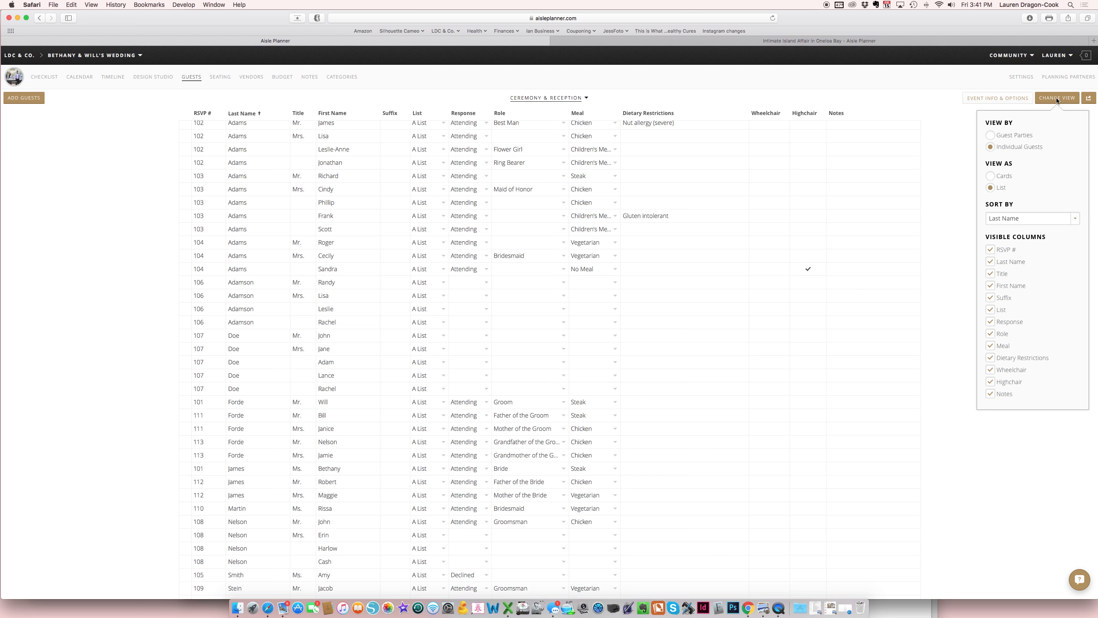
{"action": "left_click", "coordinate": [991, 136]}
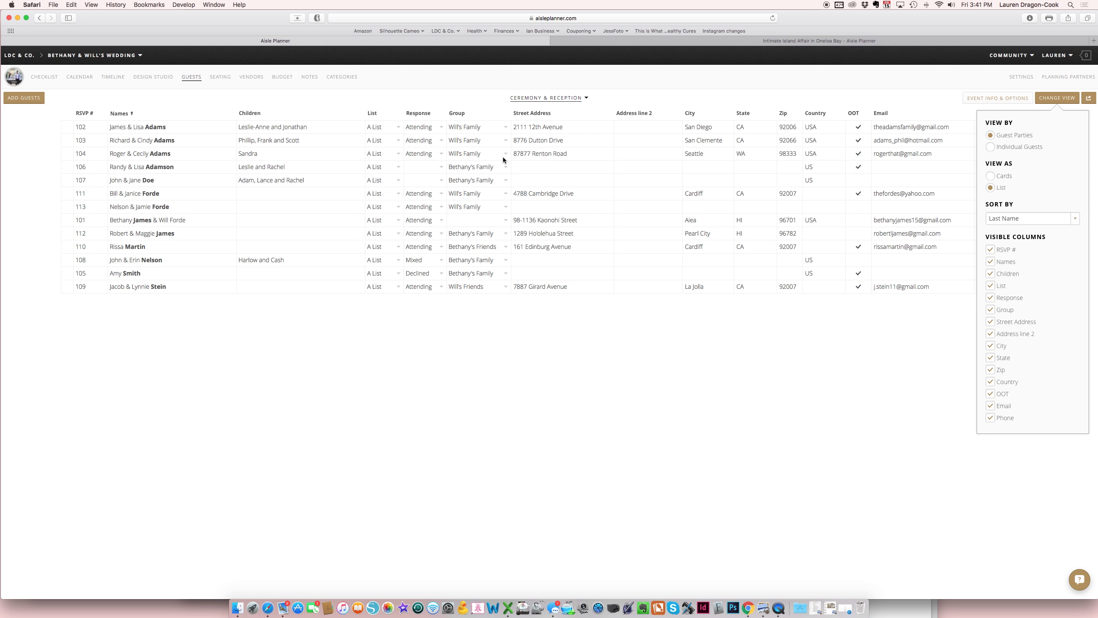
{"action": "left_click", "coordinate": [177, 128]}
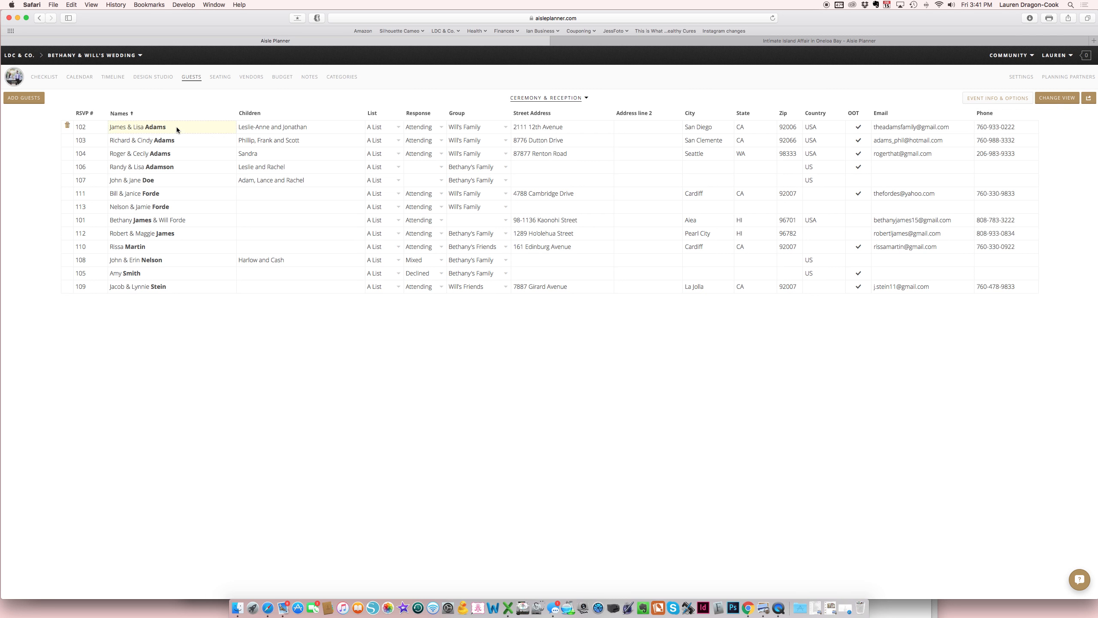
{"action": "left_click", "coordinate": [177, 127]}
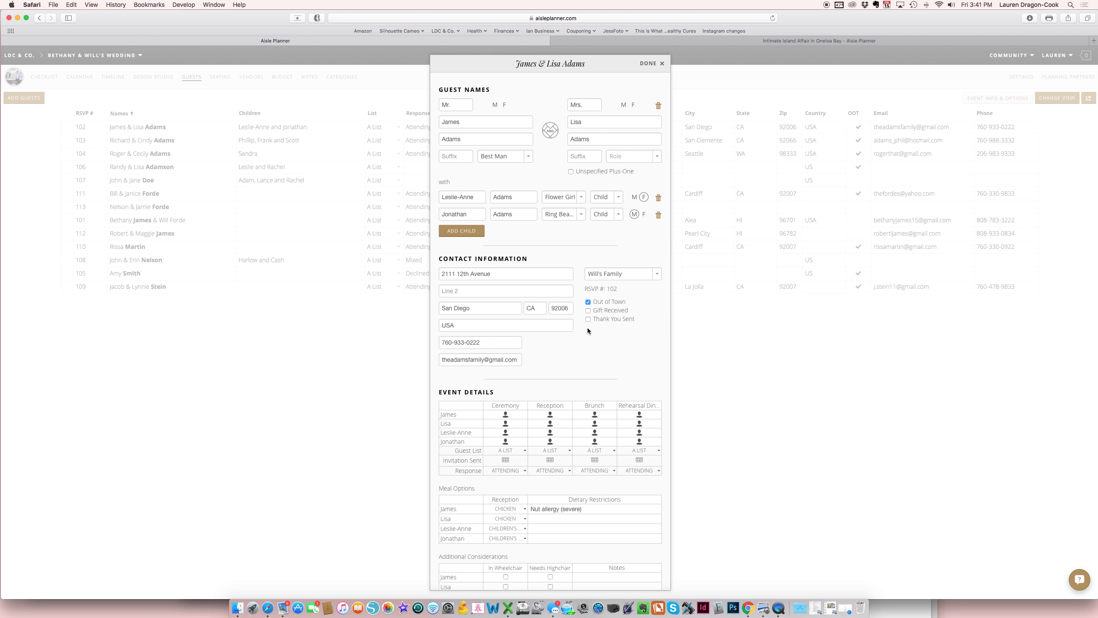
{"action": "scroll", "coordinate": [515, 417], "scroll_direction": "down", "scroll_amount": 1}
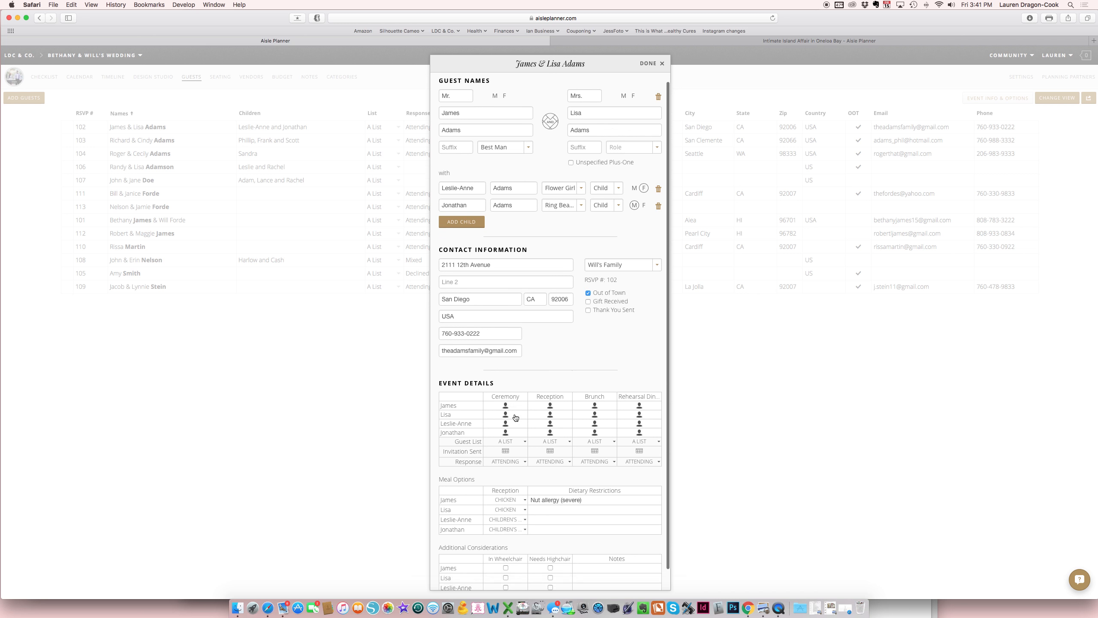
{"action": "scroll", "coordinate": [516, 418], "scroll_direction": "down", "scroll_amount": 2}
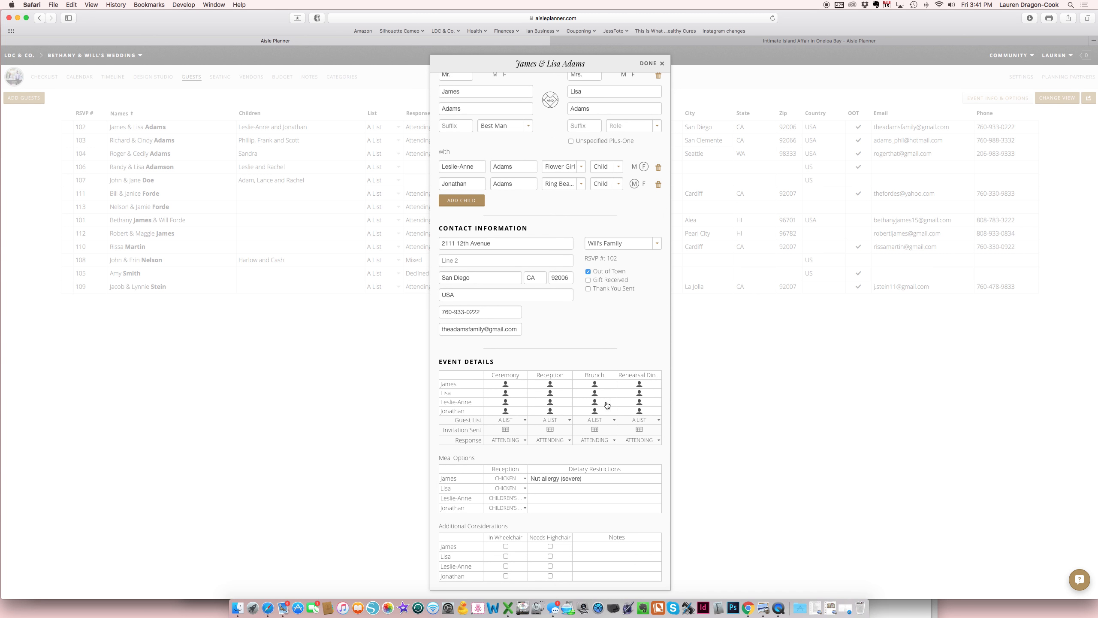
Step: Try the party's Rehearsal Dinner and Brunch invitation toggles, mark the Best Man as needing a highchair, and close the record
{"action": "left_click", "coordinate": [645, 388]}
{"action": "left_click", "coordinate": [645, 387]}
{"action": "left_click", "coordinate": [595, 384]}
{"action": "left_click", "coordinate": [731, 552]}
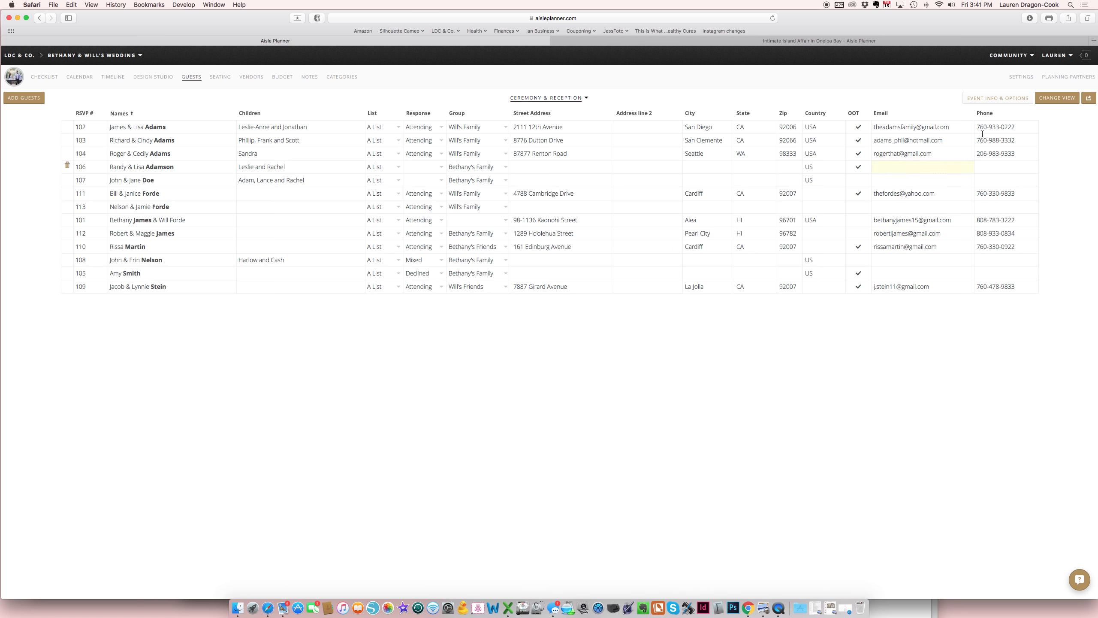
Step: Show individual guests again and add the note "Mixer for gift" to the Best Man's row
{"action": "left_click", "coordinate": [1053, 99]}
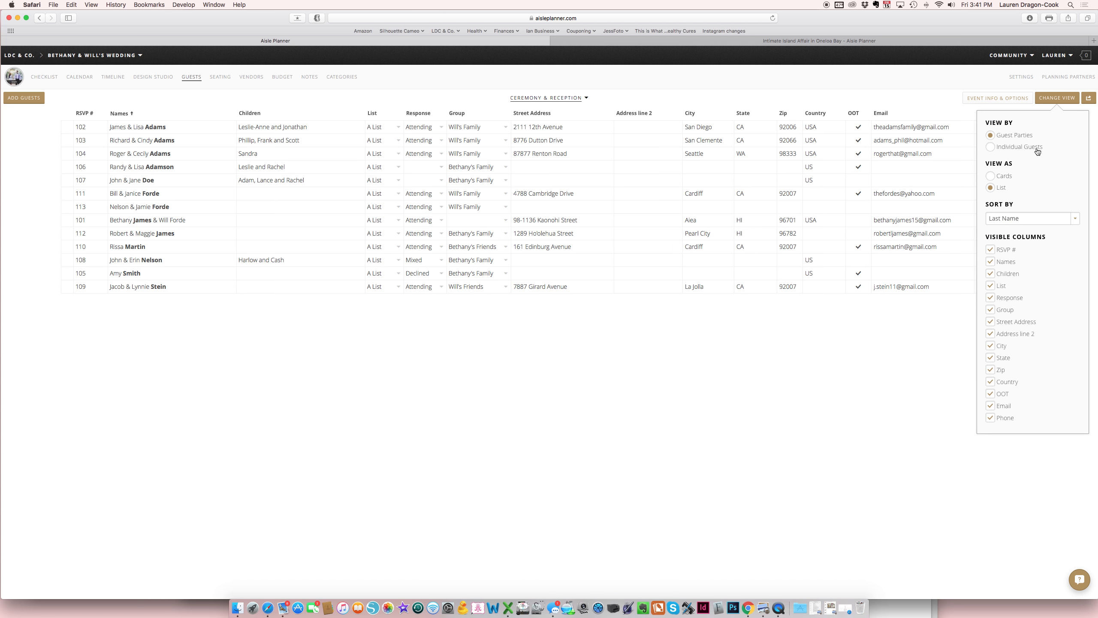
{"action": "left_click", "coordinate": [1037, 147]}
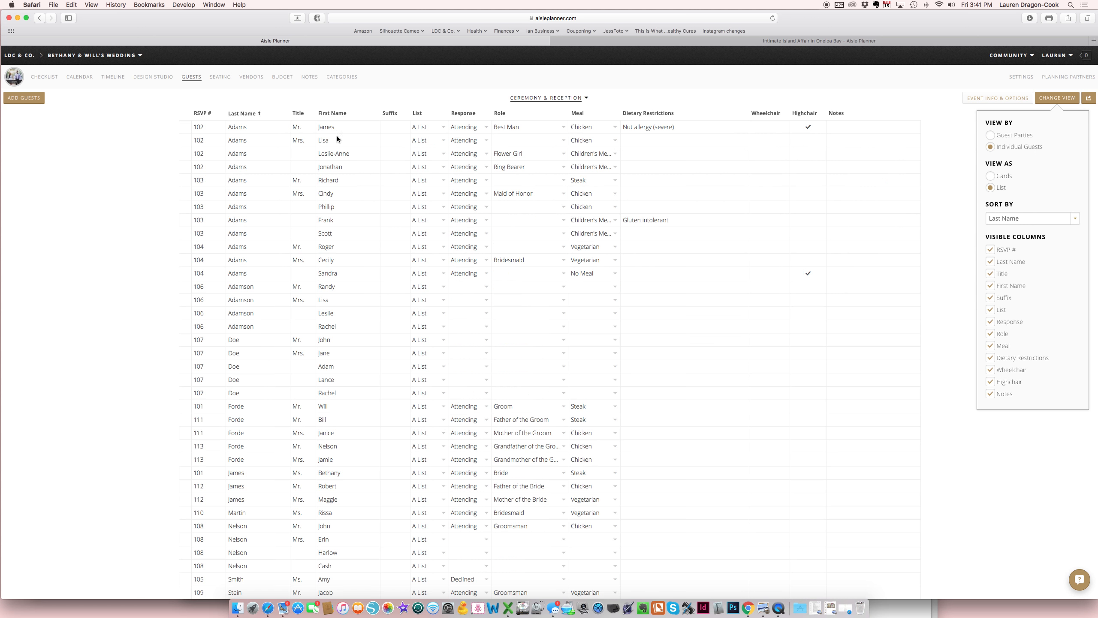
{"action": "left_click", "coordinate": [882, 129]}
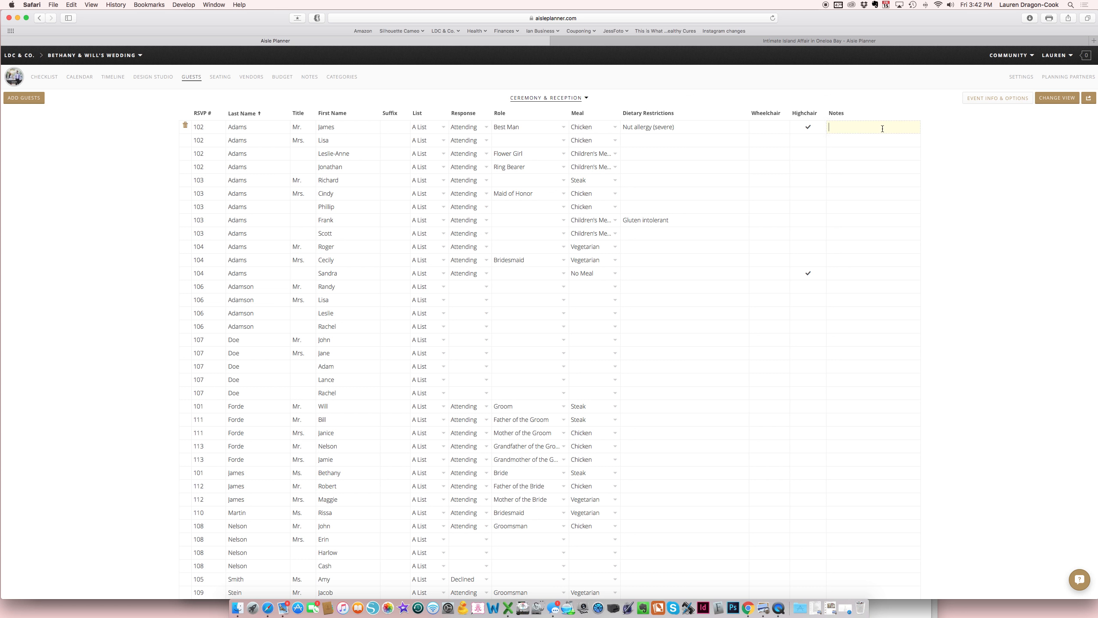
{"action": "type", "text": "Mixer for gift"}
{"action": "left_click", "coordinate": [862, 141]}
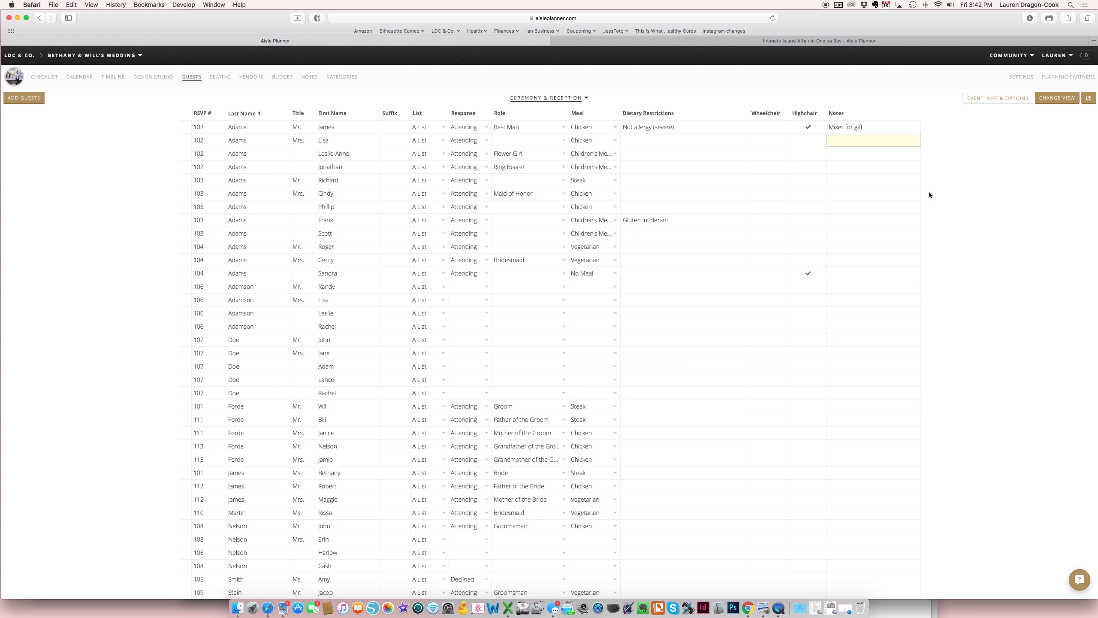
Step: Review the guest total and the confirmed, awaiting and declined responses in the Ceremony & Reception event info
{"action": "left_click", "coordinate": [1008, 103]}
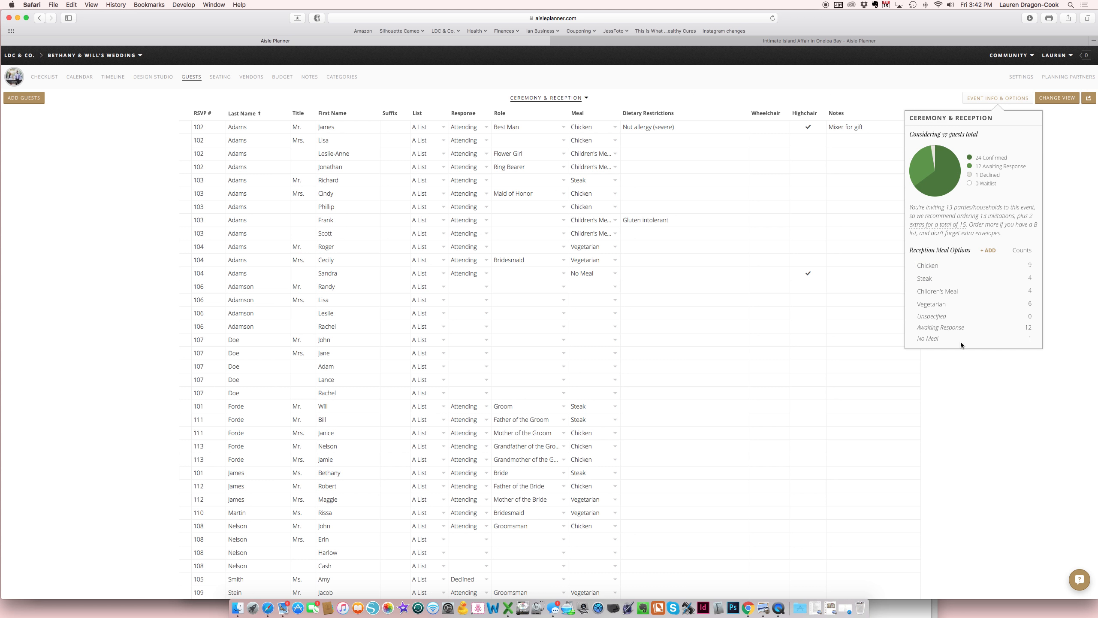
{"action": "left_click_drag", "start_coordinate": [956, 134], "coordinate": [934, 133]}
{"action": "left_click", "coordinate": [947, 133]}
{"action": "double_click", "coordinate": [1001, 158]}
{"action": "double_click", "coordinate": [997, 166]}
{"action": "double_click", "coordinate": [991, 175]}
Step: Add a reception meal option named Pasta and check the Best Man's meal choices without picking another meal
{"action": "left_click", "coordinate": [994, 251]}
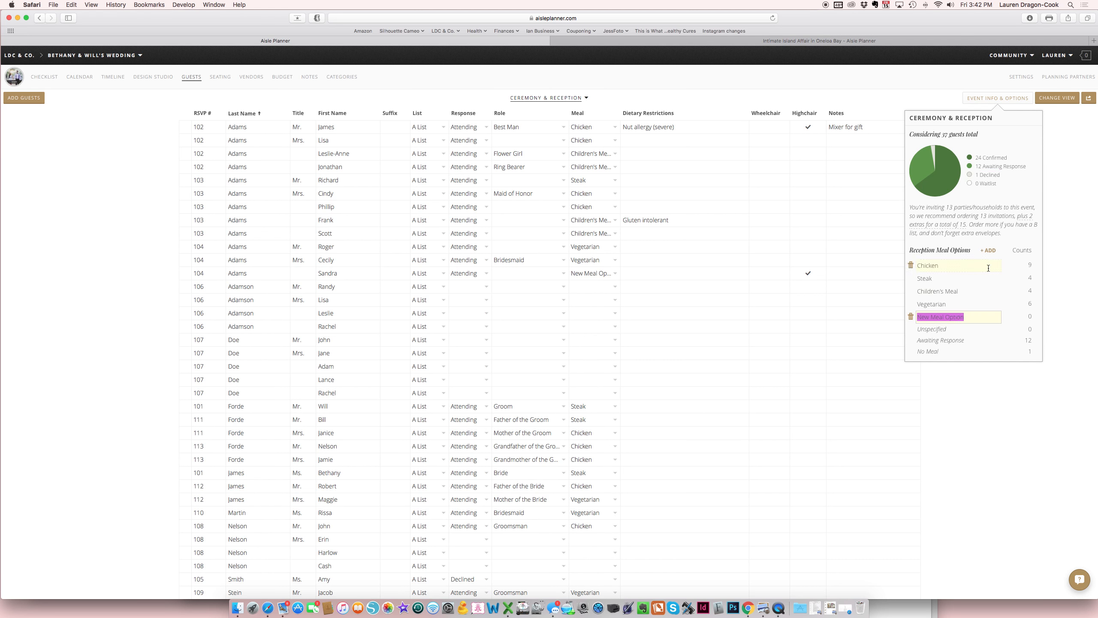
{"action": "type", "text": "Pasta"}
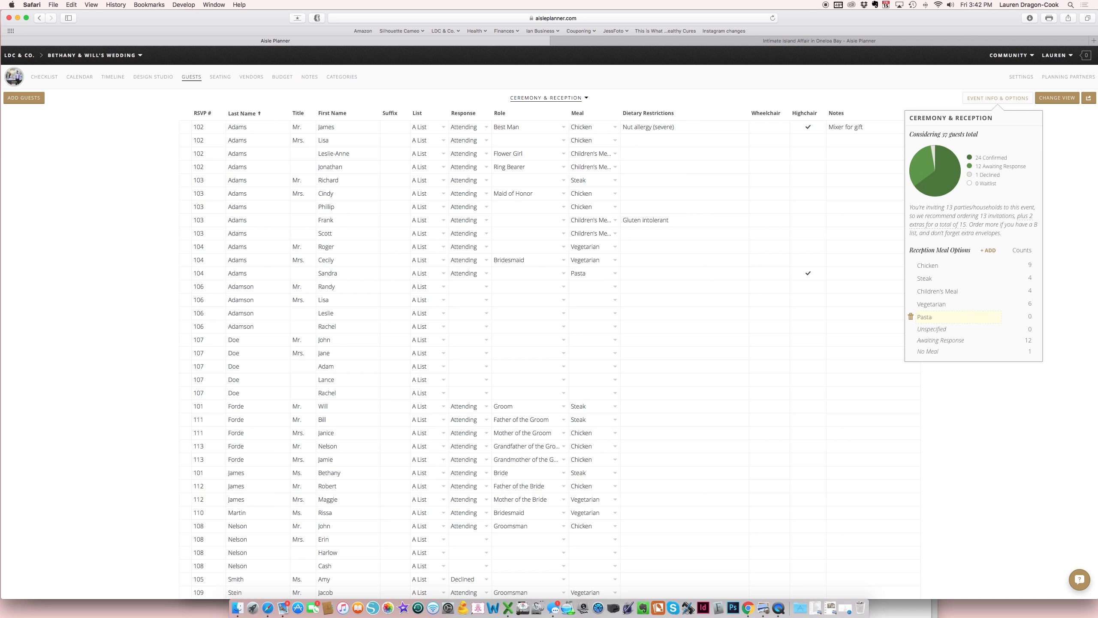
{"action": "left_click", "coordinate": [595, 126]}
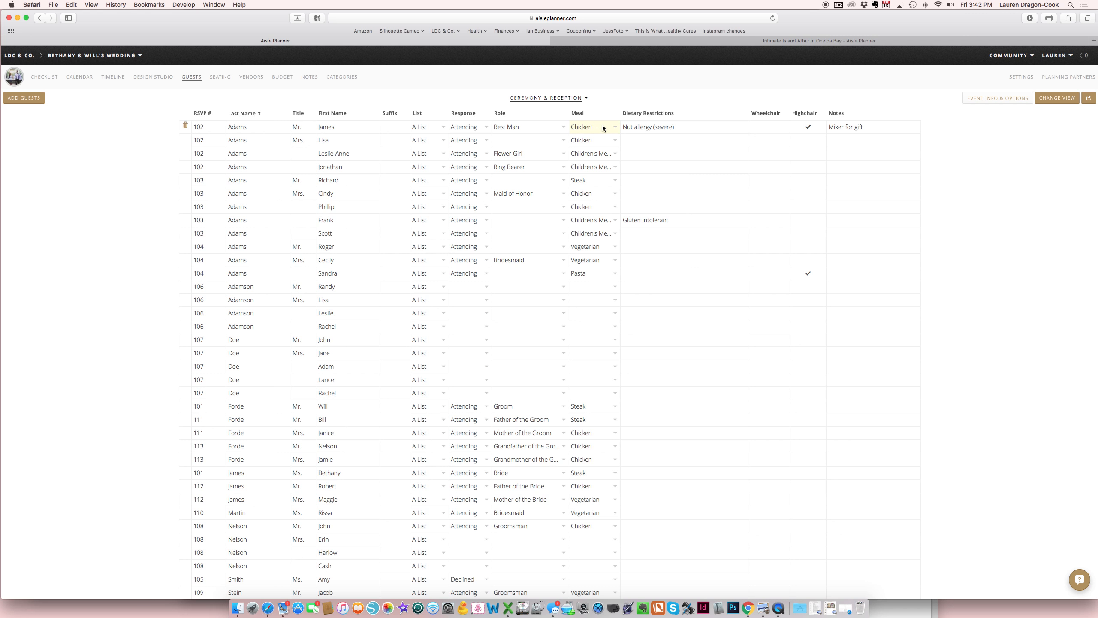
{"action": "left_click", "coordinate": [604, 126]}
{"action": "left_click", "coordinate": [601, 170]}
Step: Show the Rehearsal Dinner guest list, followed by the Brunch guest list
{"action": "left_click", "coordinate": [578, 100]}
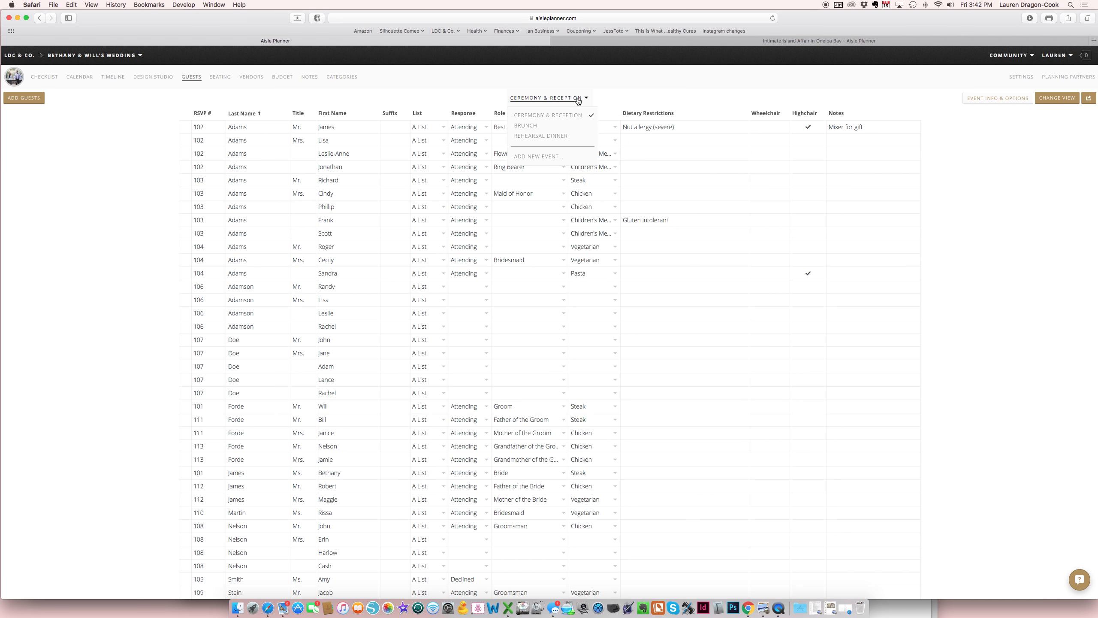
{"action": "left_click", "coordinate": [550, 138]}
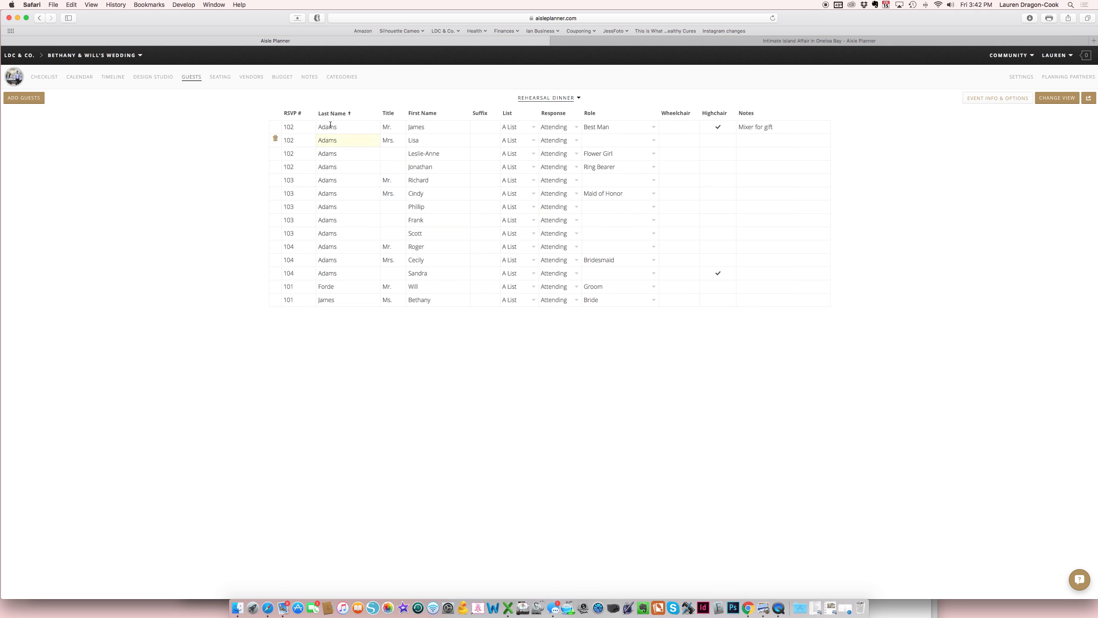
{"action": "left_click", "coordinate": [575, 100]}
{"action": "left_click", "coordinate": [561, 126]}
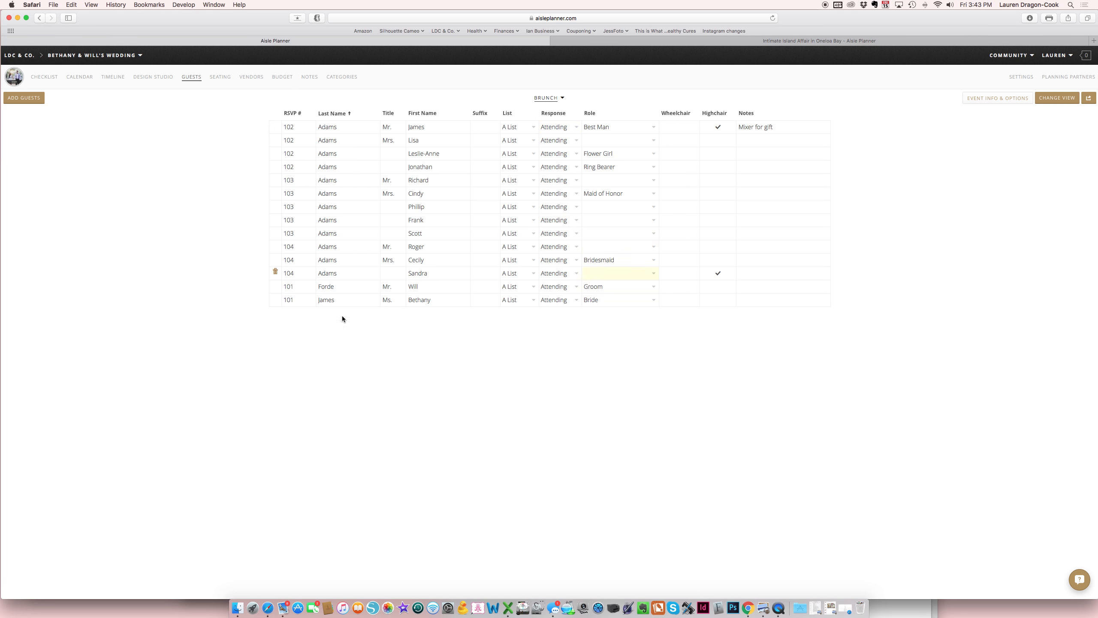
Step: Download the printable final guest list for Brunch and look through its three pages
{"action": "left_click", "coordinate": [1089, 98]}
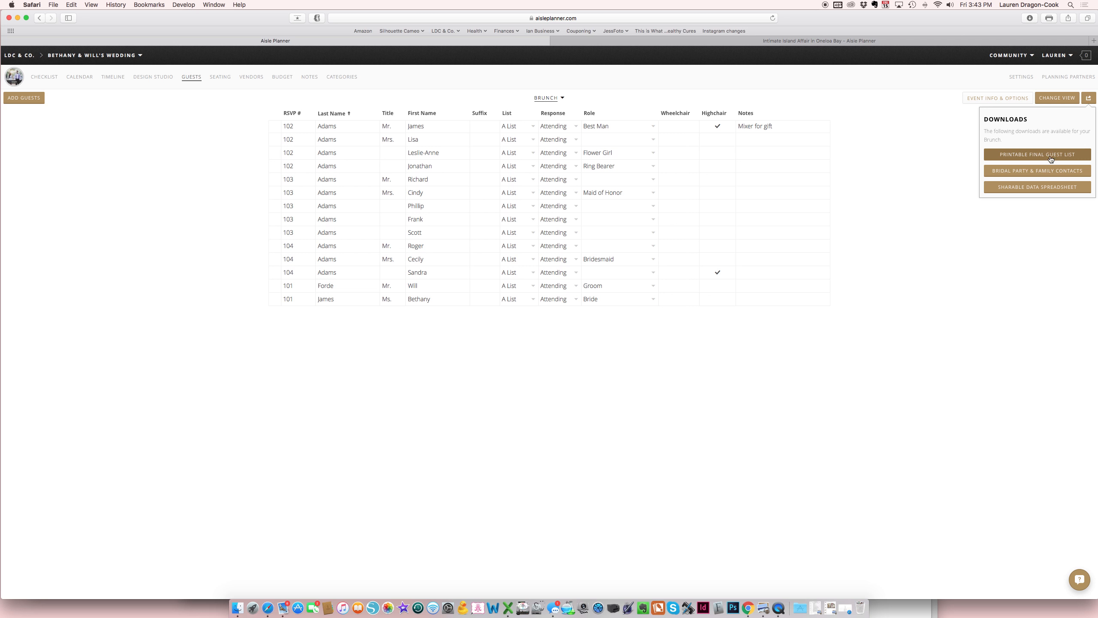
{"action": "left_click", "coordinate": [1050, 153]}
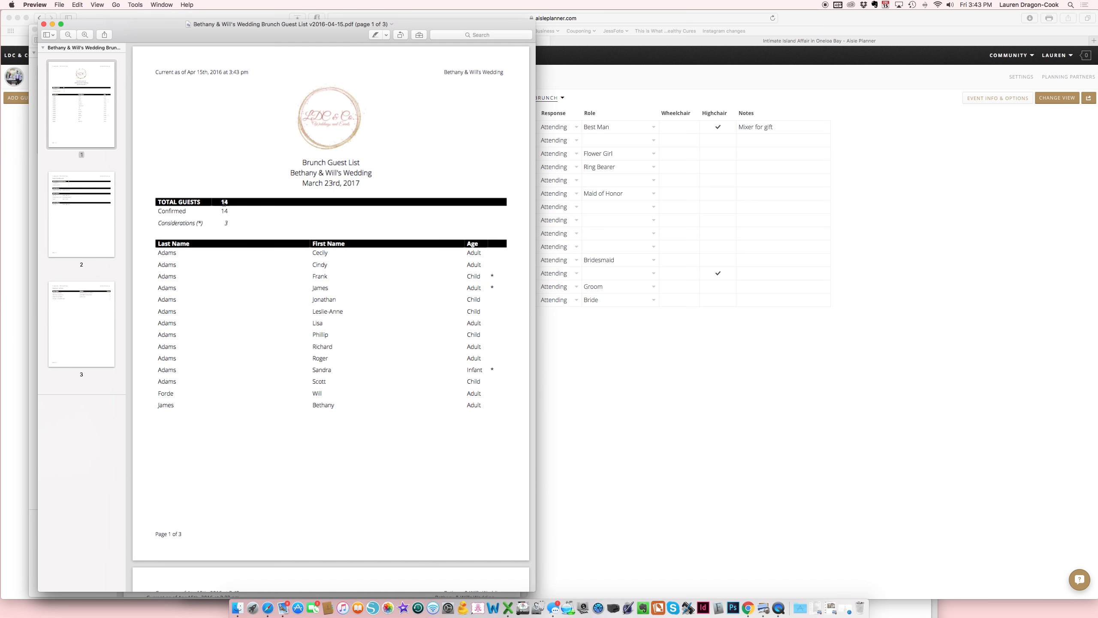
{"action": "left_click", "coordinate": [86, 211]}
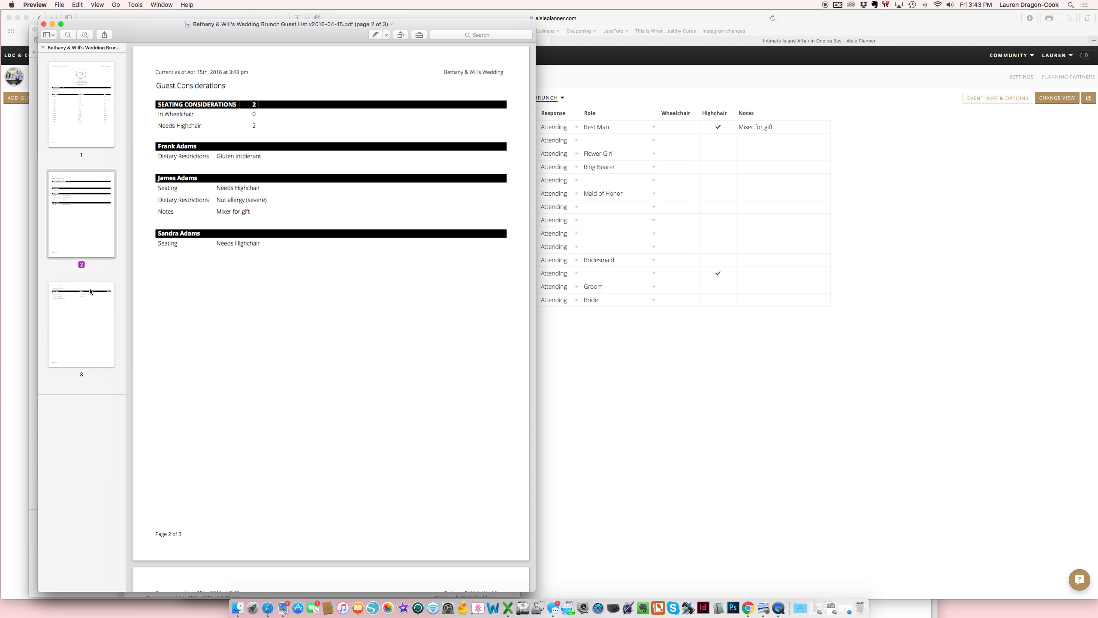
{"action": "left_click", "coordinate": [87, 312]}
{"action": "left_click", "coordinate": [84, 79]}
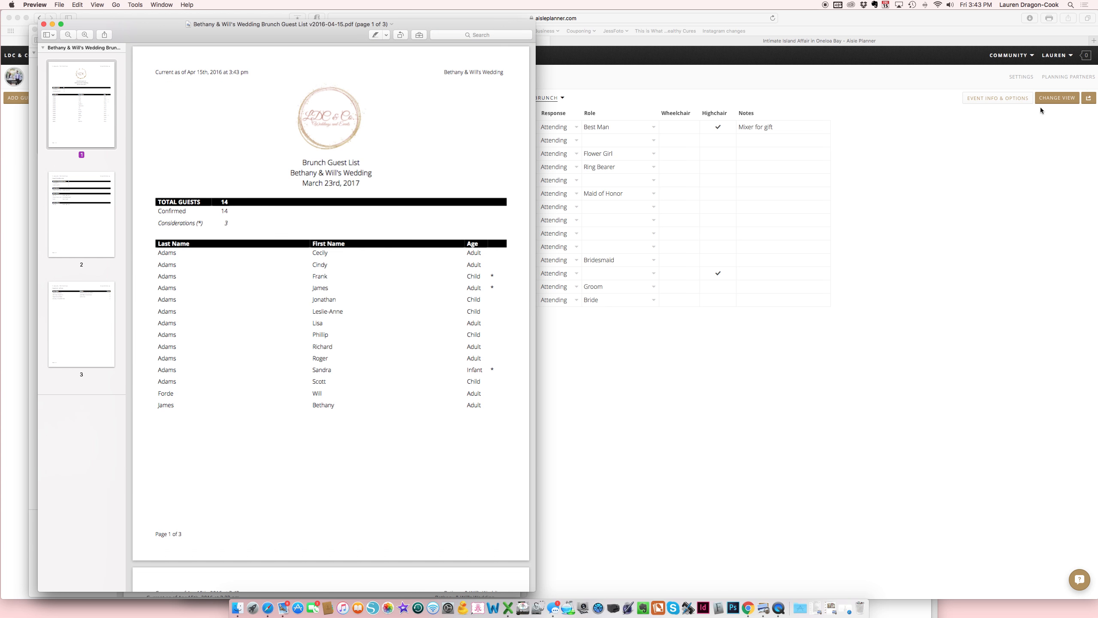
Step: Download the bridal party and family contacts and view both pages of the document
{"action": "left_click", "coordinate": [1091, 99]}
{"action": "left_click", "coordinate": [1089, 99]}
{"action": "left_click", "coordinate": [1059, 171]}
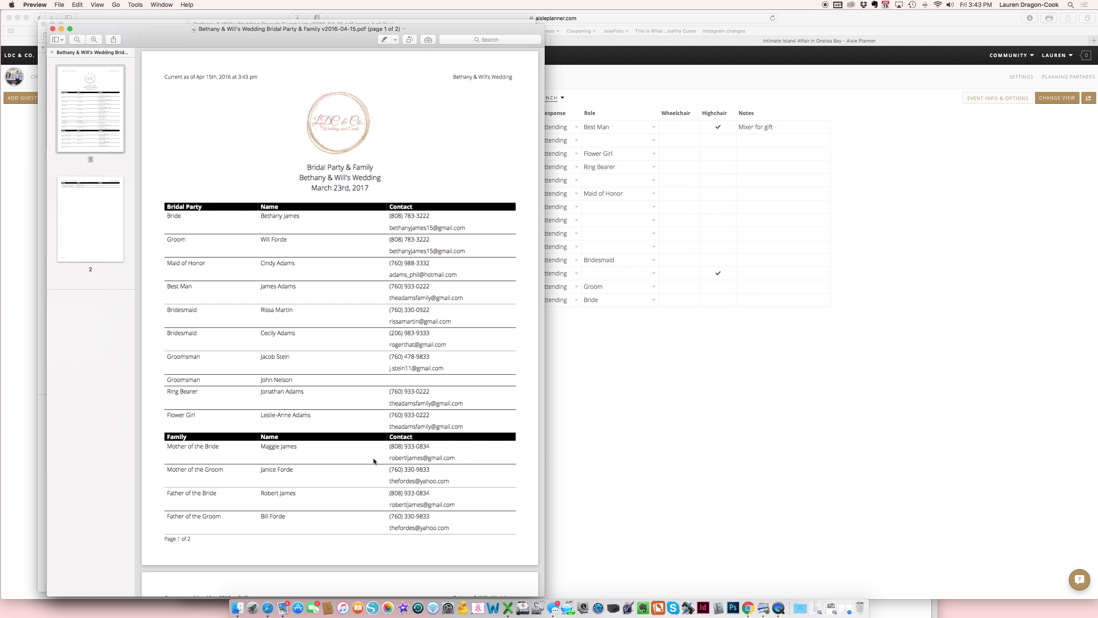
{"action": "left_click", "coordinate": [109, 225]}
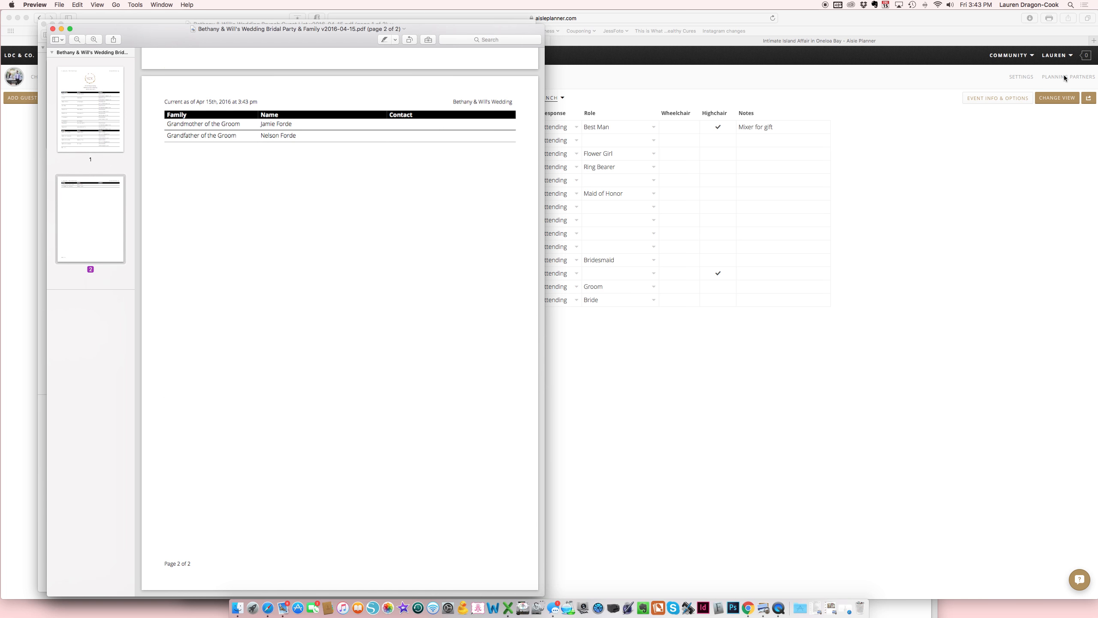
Step: Download the sharable data spreadsheet for Brunch, open it in Excel and enlarge its window
{"action": "left_click", "coordinate": [1088, 99]}
{"action": "left_click", "coordinate": [1089, 98]}
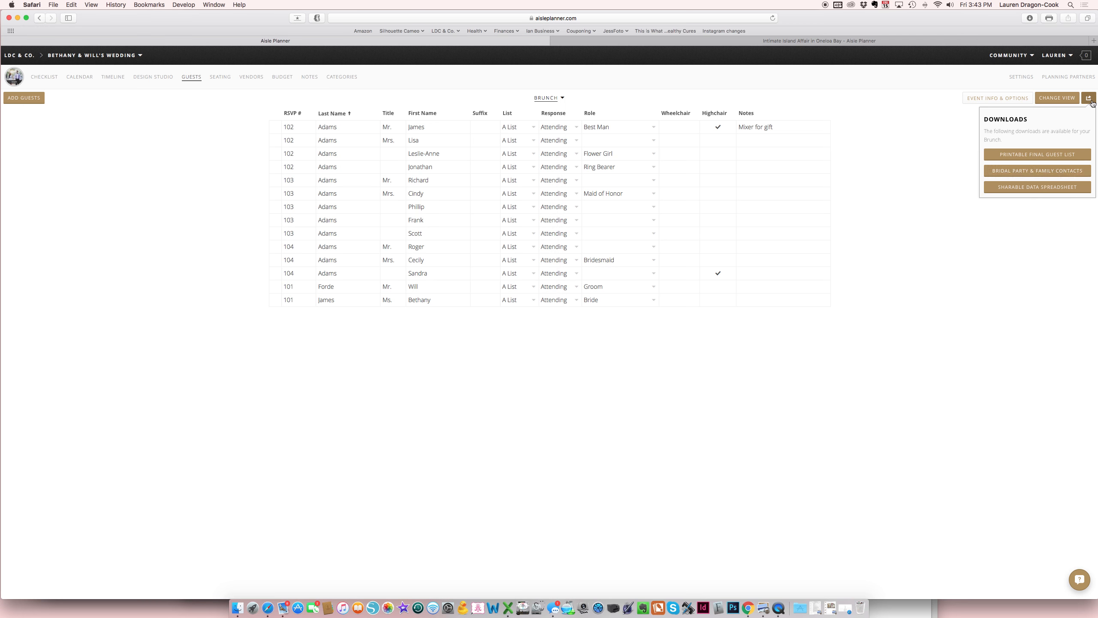
{"action": "left_click", "coordinate": [1044, 188]}
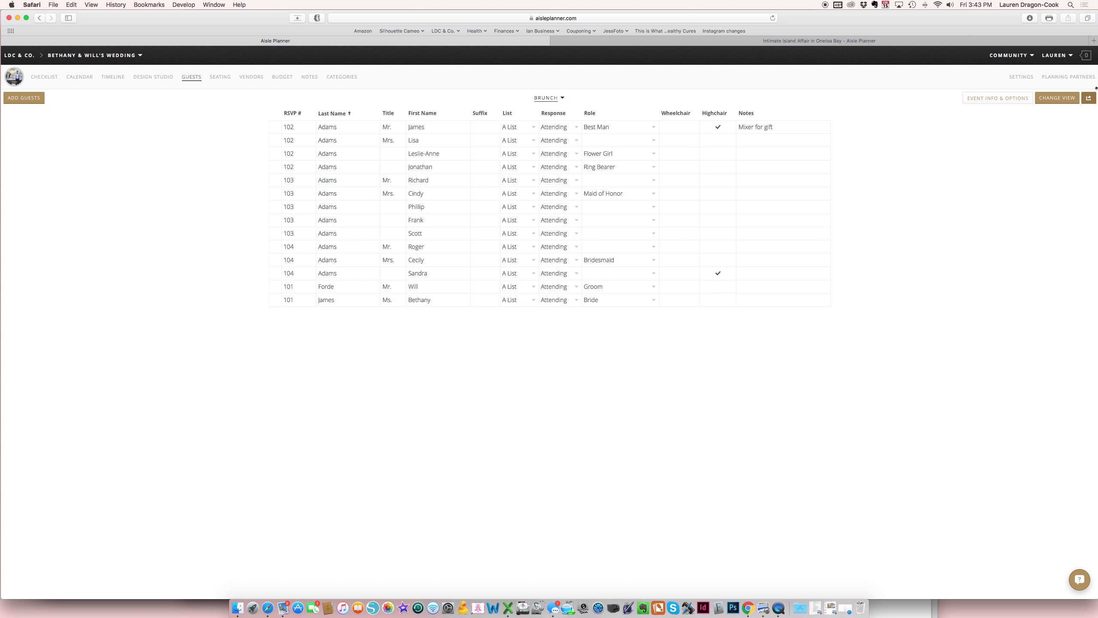
{"action": "double_click", "coordinate": [981, 54]}
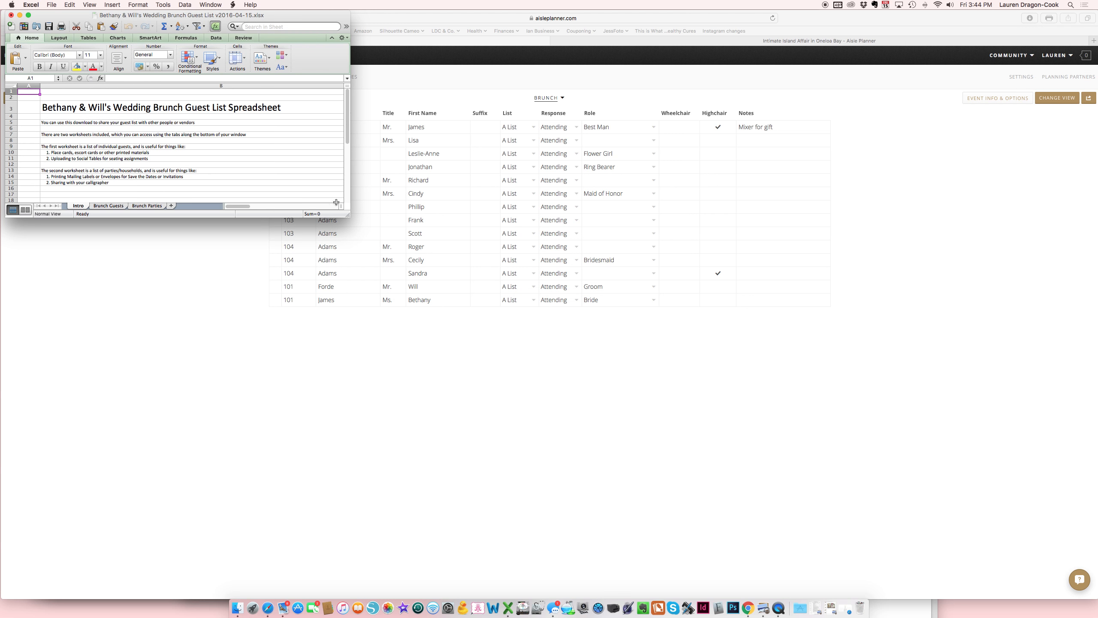
{"action": "left_click_drag", "start_coordinate": [348, 215], "coordinate": [563, 380]}
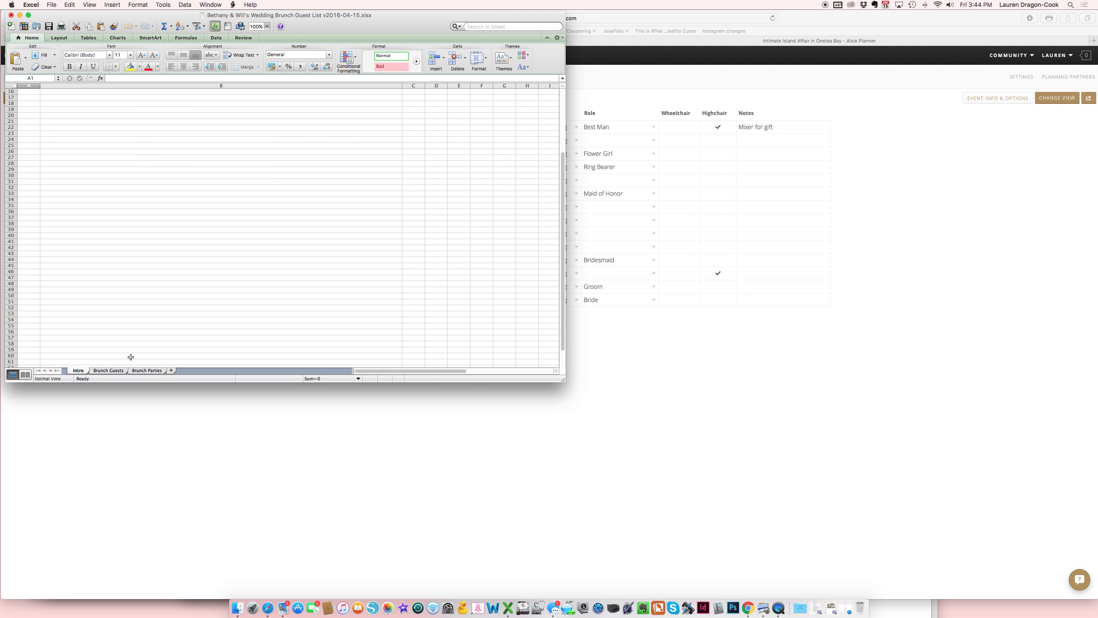
Step: View the Brunch Guests sheet of the exported workbook and return to the Brunch guest list in Safari
{"action": "left_click", "coordinate": [108, 370]}
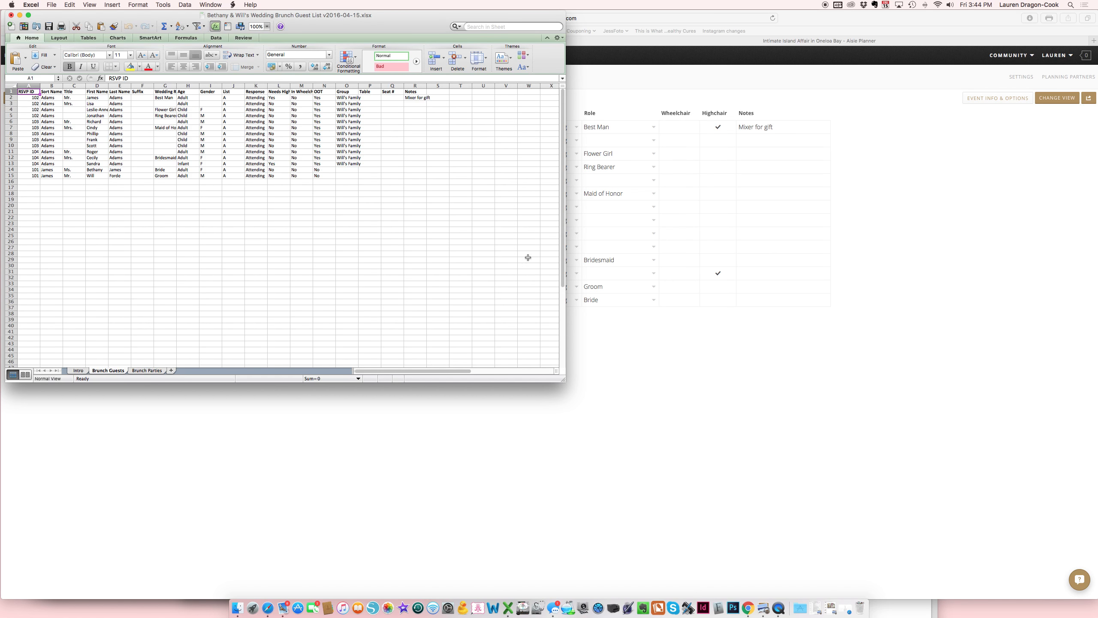
{"action": "left_click", "coordinate": [947, 244]}
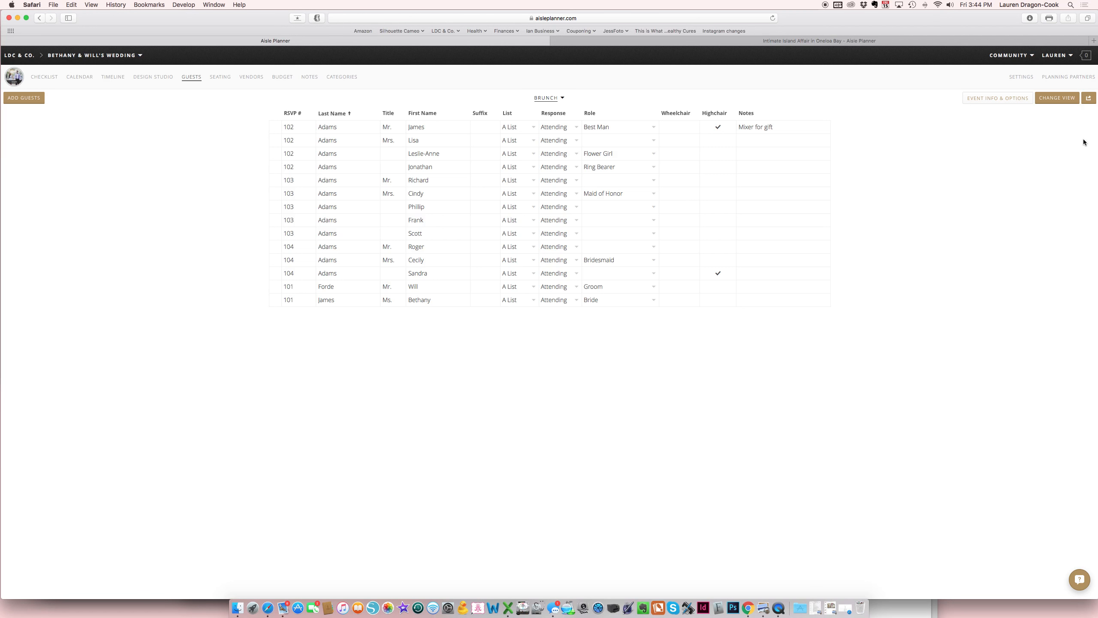
Step: Download the "By Party" guest list import template, open it in Excel and enlarge its window
{"action": "left_click", "coordinate": [24, 98]}
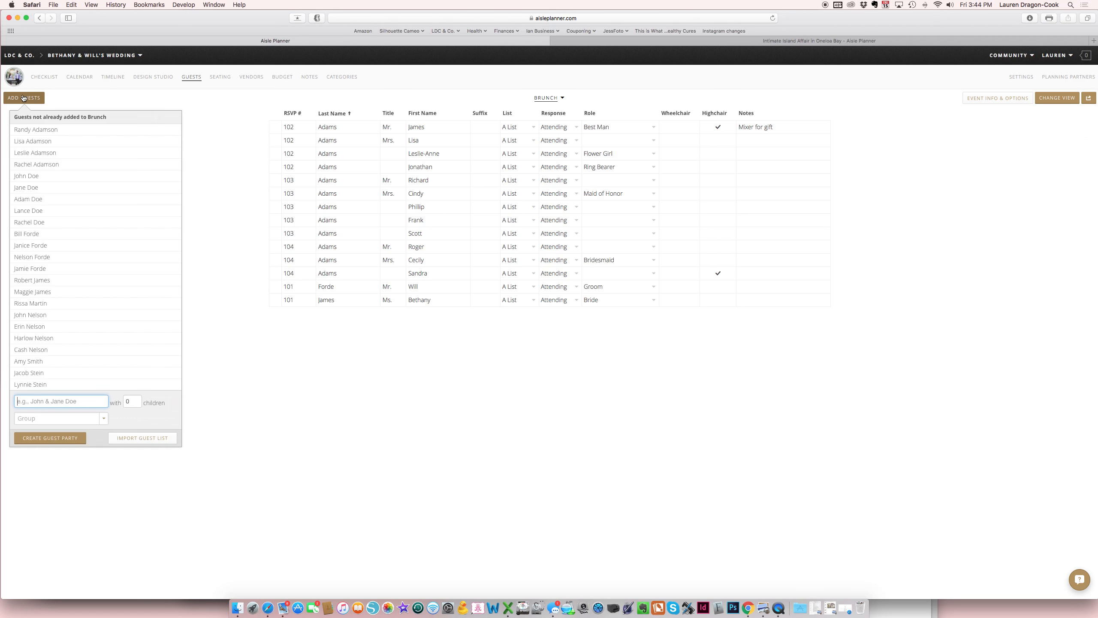
{"action": "left_click", "coordinate": [168, 441]}
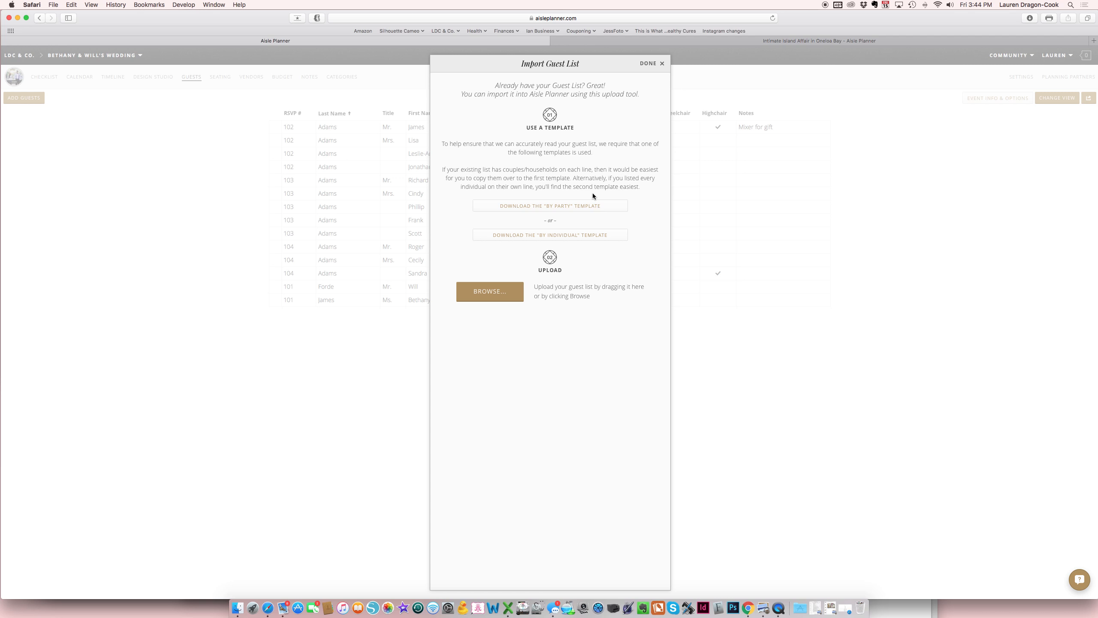
{"action": "left_click", "coordinate": [594, 206]}
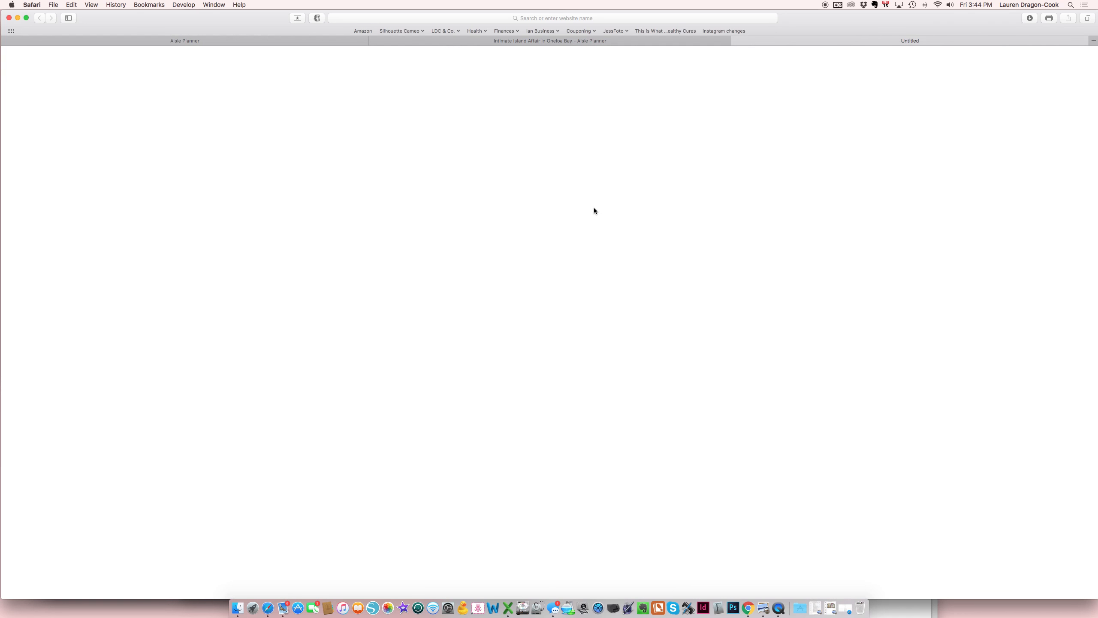
{"action": "left_click", "coordinate": [735, 41]}
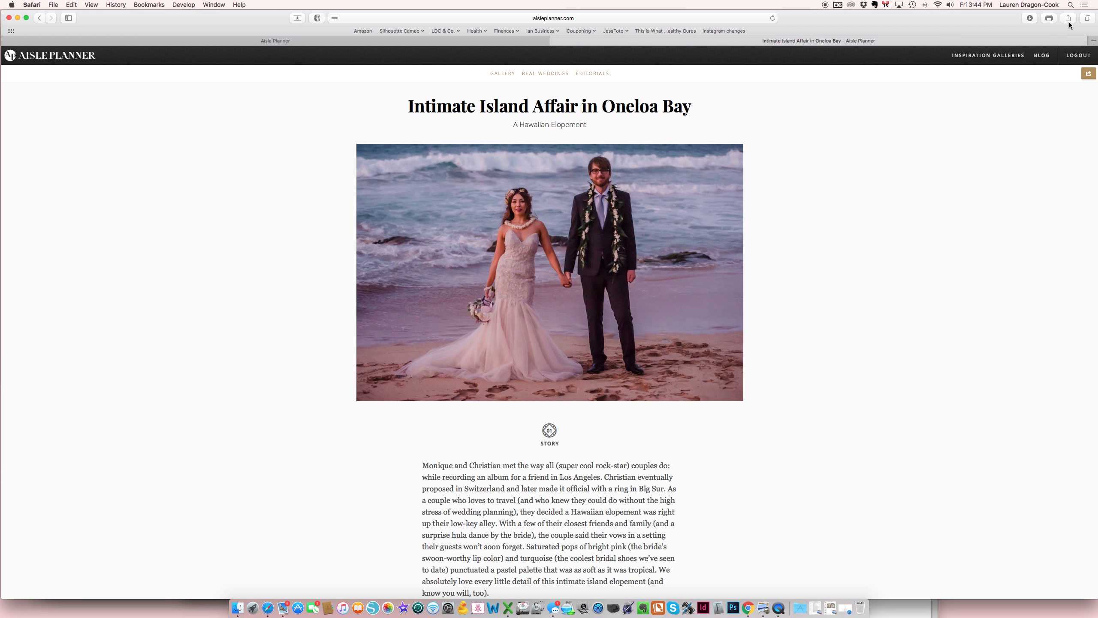
{"action": "left_click", "coordinate": [1030, 17]}
{"action": "double_click", "coordinate": [963, 51]}
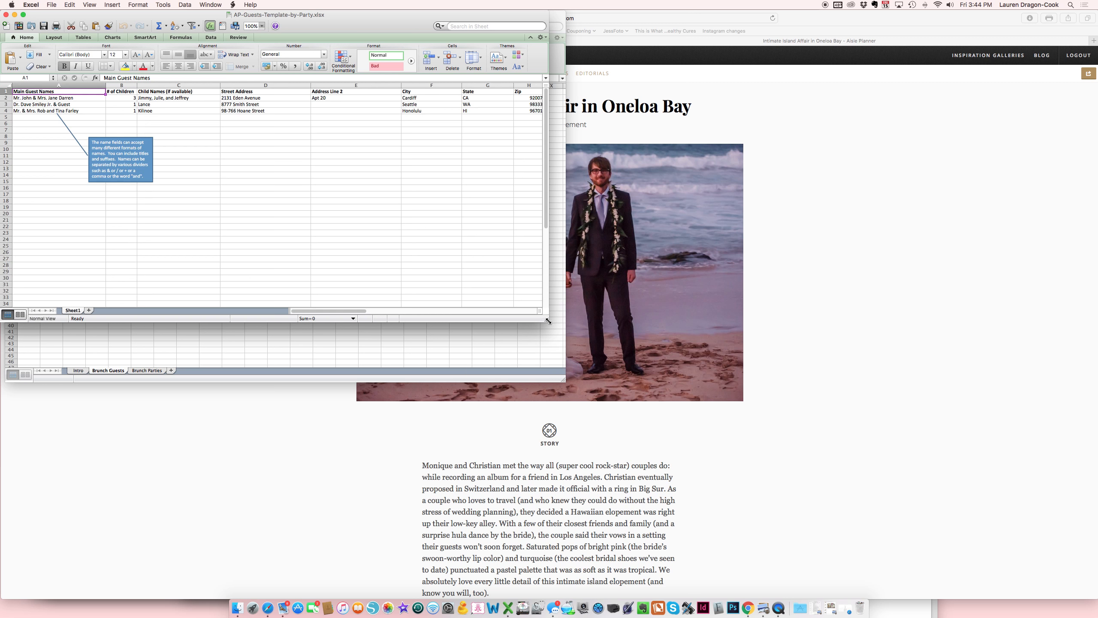
{"action": "left_click_drag", "start_coordinate": [547, 320], "coordinate": [863, 525]}
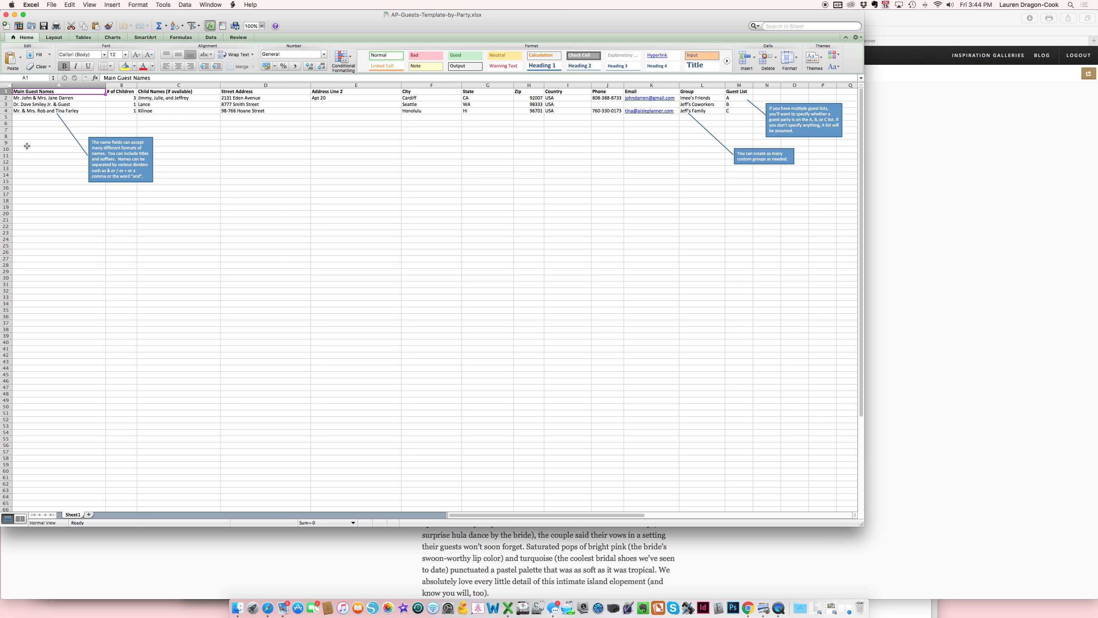
Step: Close both Excel workbooks, return to the wedding's guest page and close the Import Guest List dialog
{"action": "left_click", "coordinate": [6, 15]}
{"action": "left_click", "coordinate": [11, 15]}
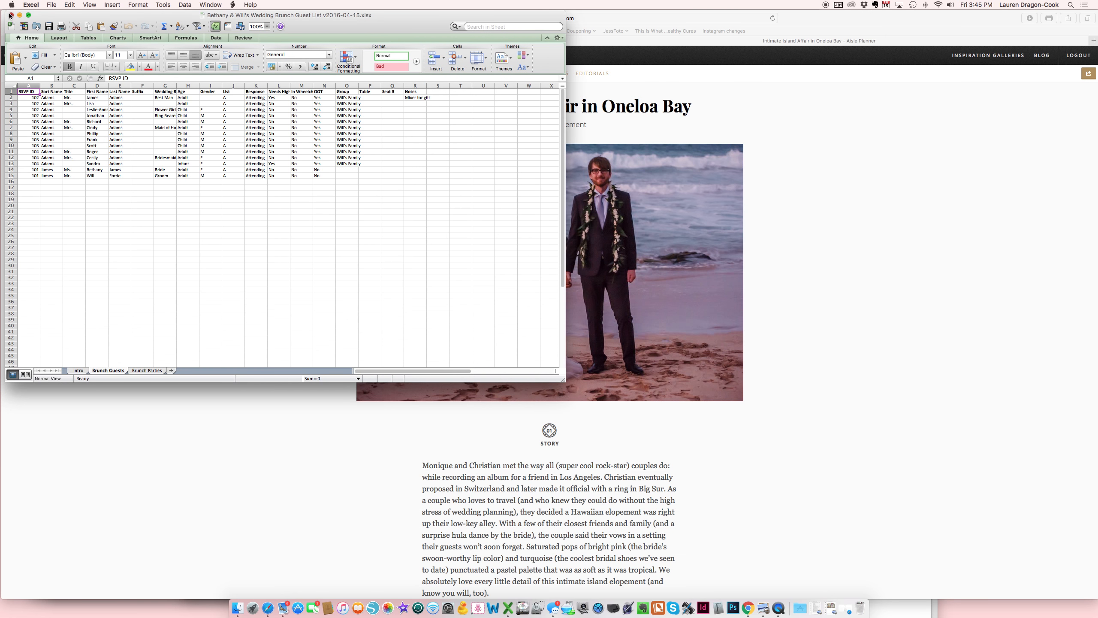
{"action": "left_click", "coordinate": [255, 72]}
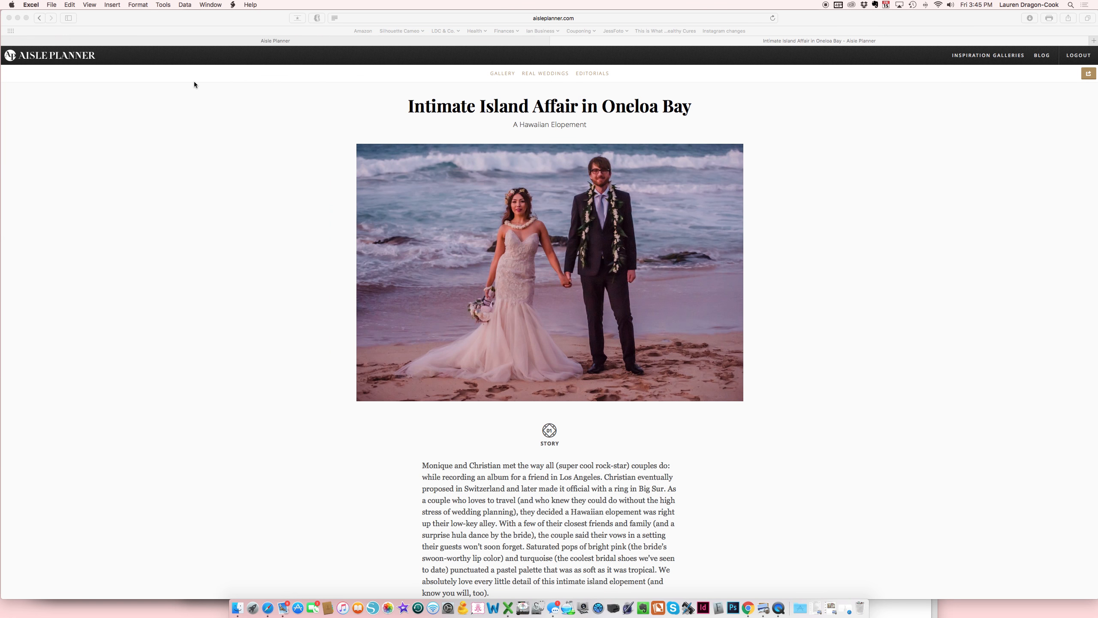
{"action": "left_click", "coordinate": [183, 42]}
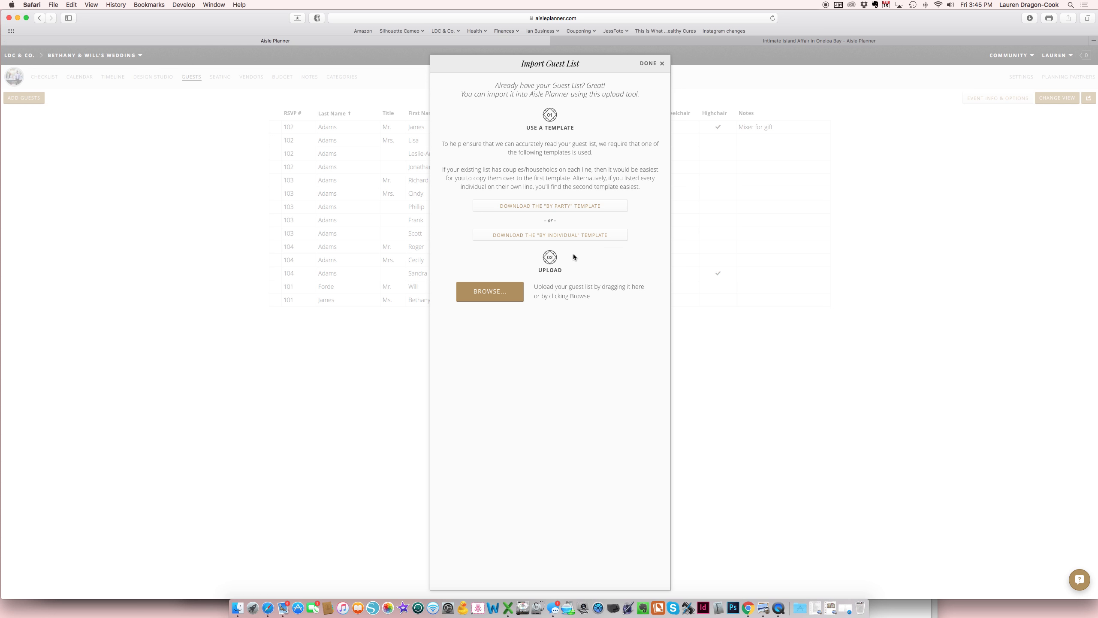
{"action": "left_click", "coordinate": [651, 63]}
Step: In the reception seating chart, seat two children from the groom's family in seats 1 and 3 of Table 5 - San Francisco
{"action": "left_click", "coordinate": [225, 80]}
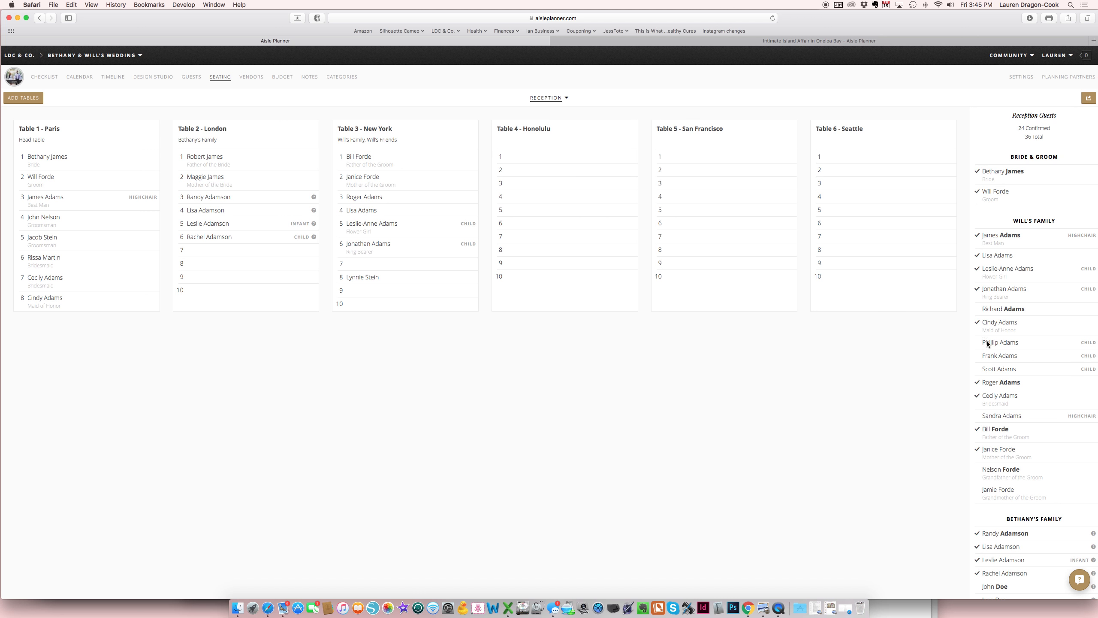
{"action": "left_click_drag", "start_coordinate": [1003, 355], "coordinate": [726, 186]}
{"action": "left_click_drag", "start_coordinate": [1027, 375], "coordinate": [731, 209]}
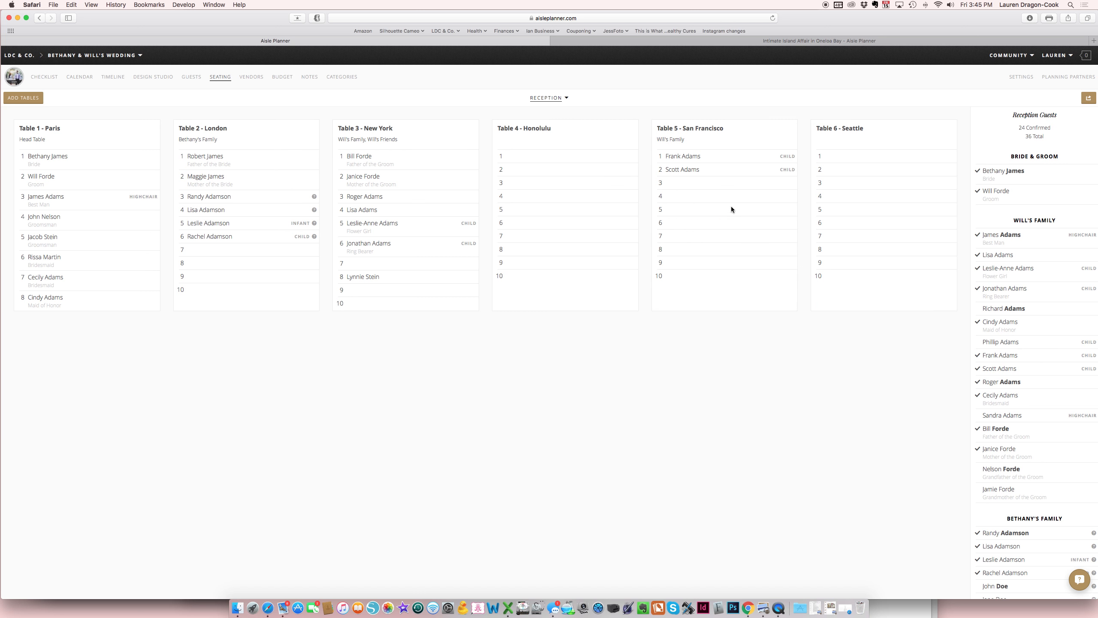
{"action": "left_click_drag", "start_coordinate": [681, 169], "coordinate": [718, 186]}
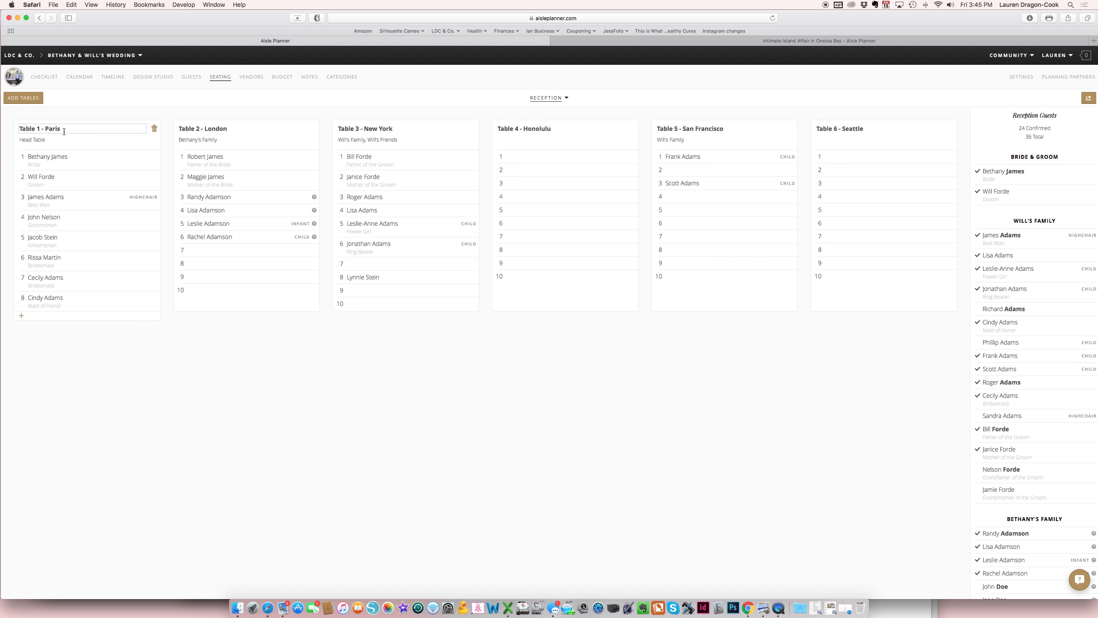
Step: Show the Ceremony Seating chart and return to the Reception seating chart
{"action": "left_click", "coordinate": [567, 98]}
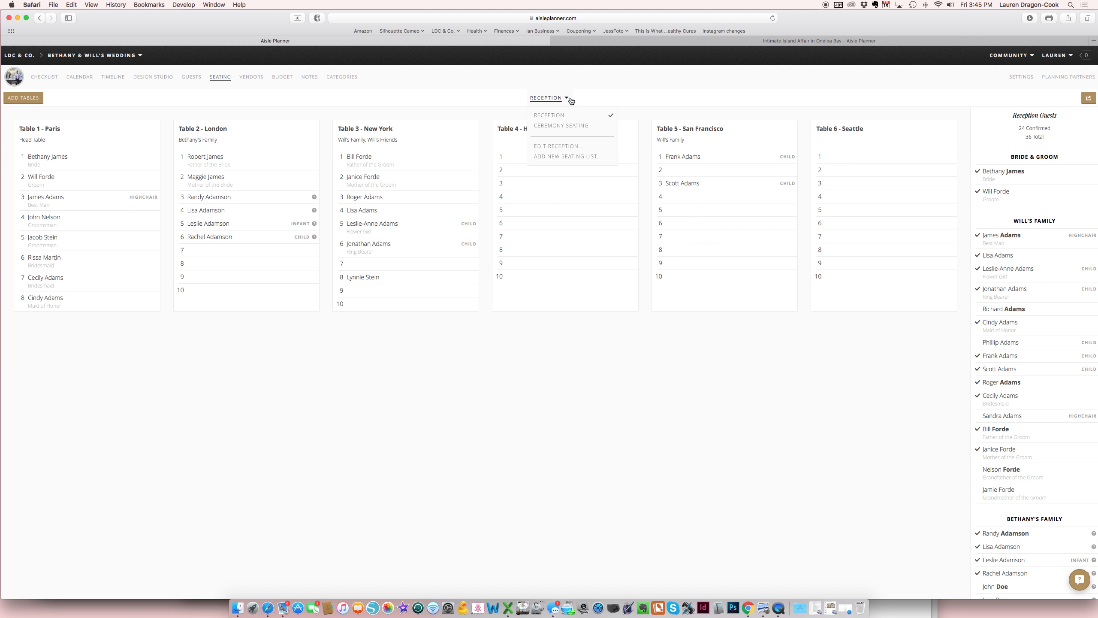
{"action": "left_click", "coordinate": [573, 125]}
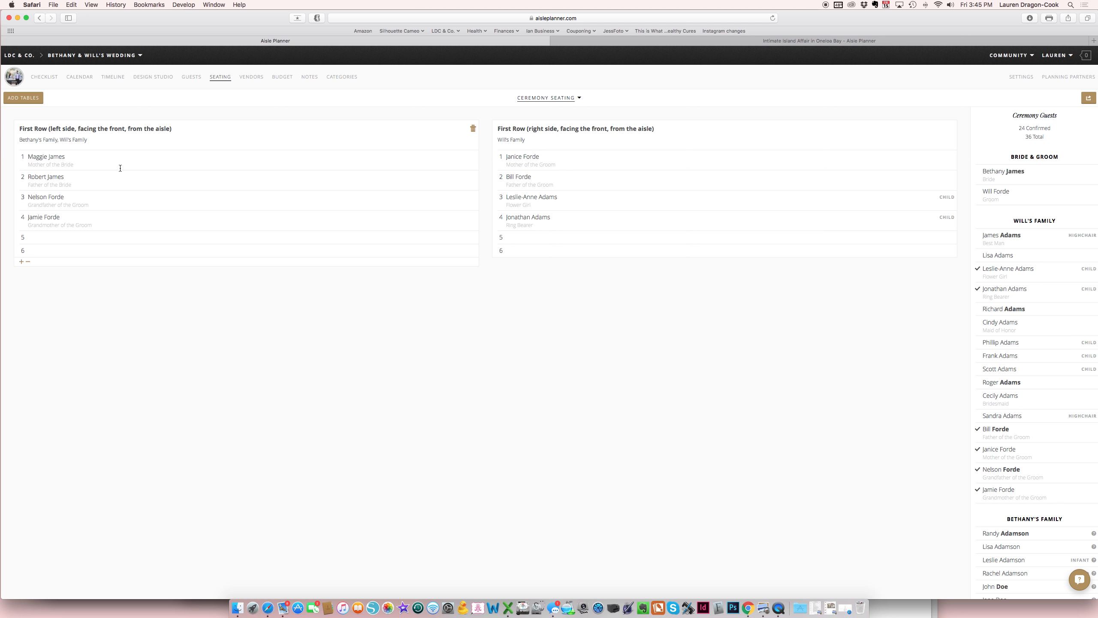
{"action": "left_click", "coordinate": [562, 98]}
{"action": "left_click", "coordinate": [556, 114]}
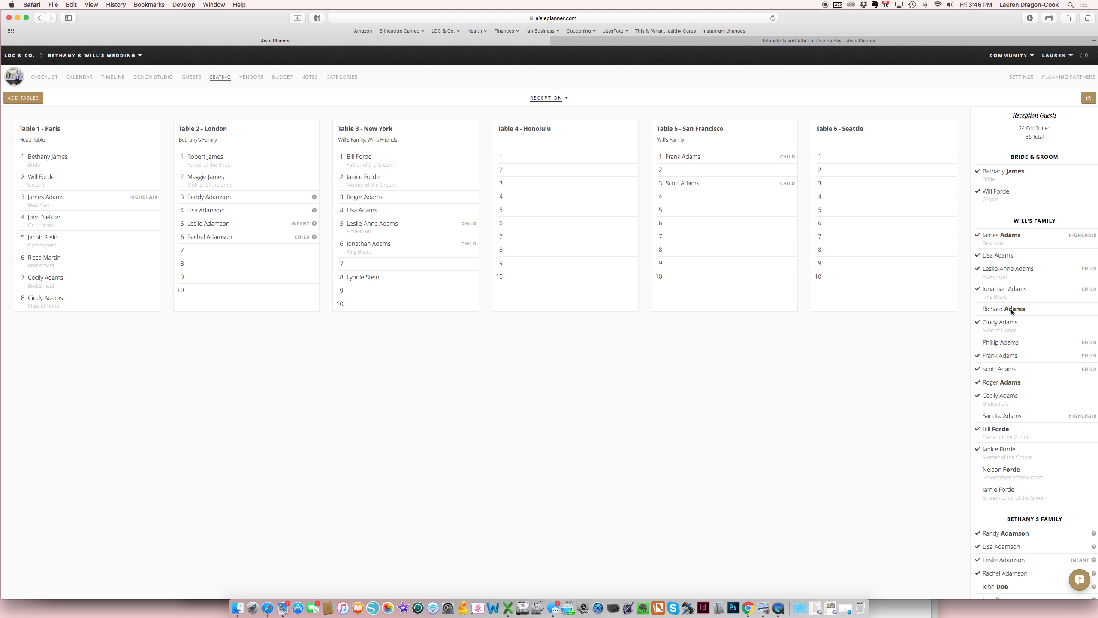
Step: Look through the reception guest roster and the seating PDF download's option to include the full guest list
{"action": "scroll", "coordinate": [1070, 415], "scroll_direction": "down", "scroll_amount": 6}
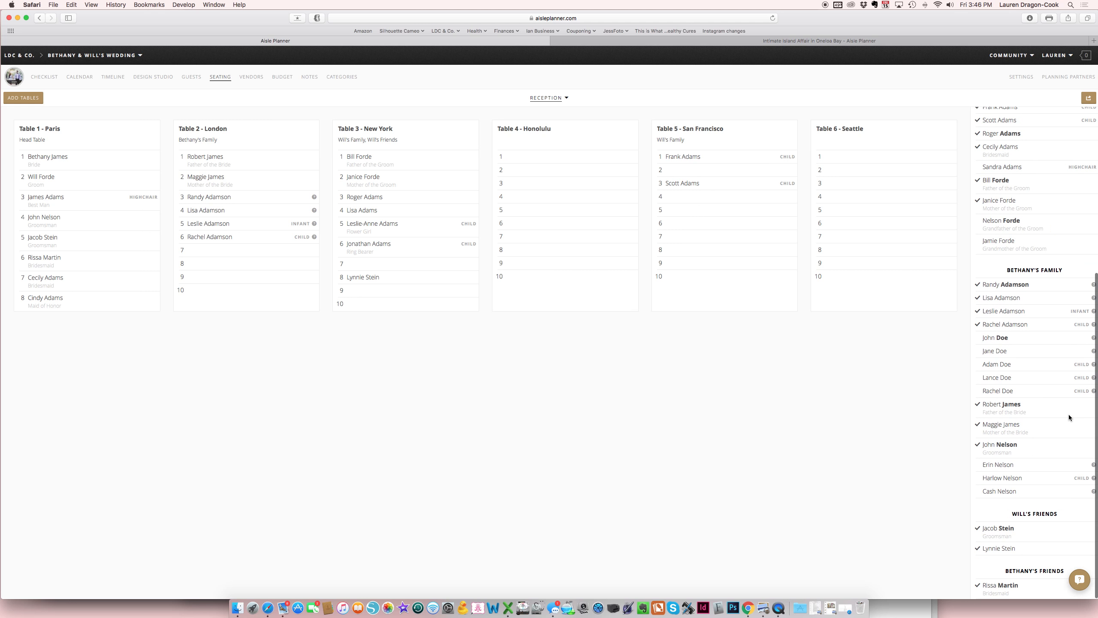
{"action": "scroll", "coordinate": [1069, 414], "scroll_direction": "up", "scroll_amount": 6}
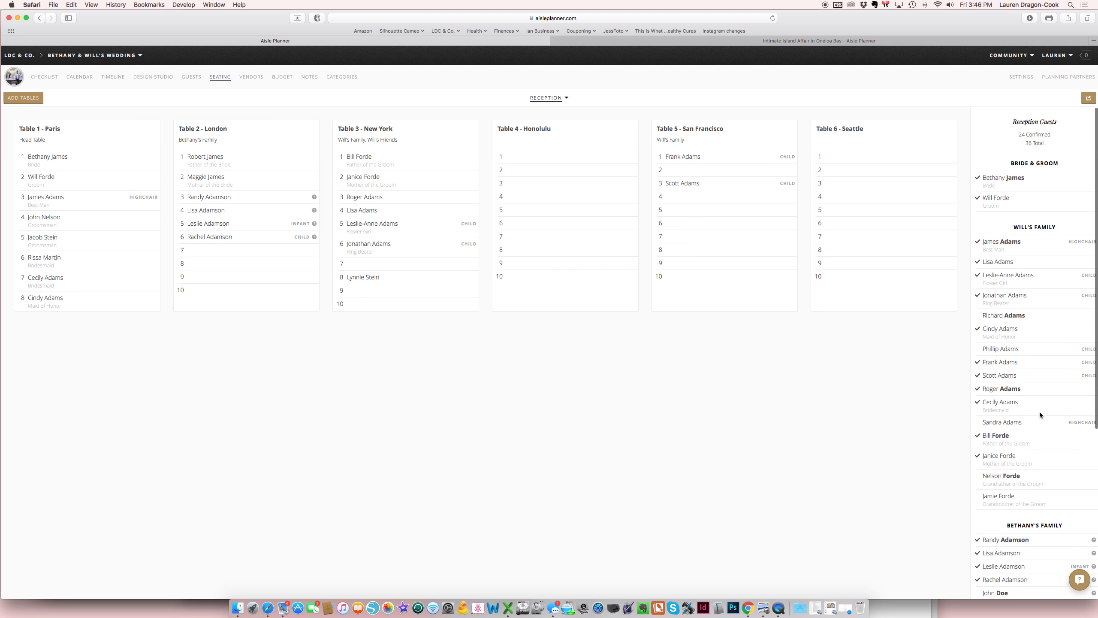
{"action": "left_click", "coordinate": [1089, 98]}
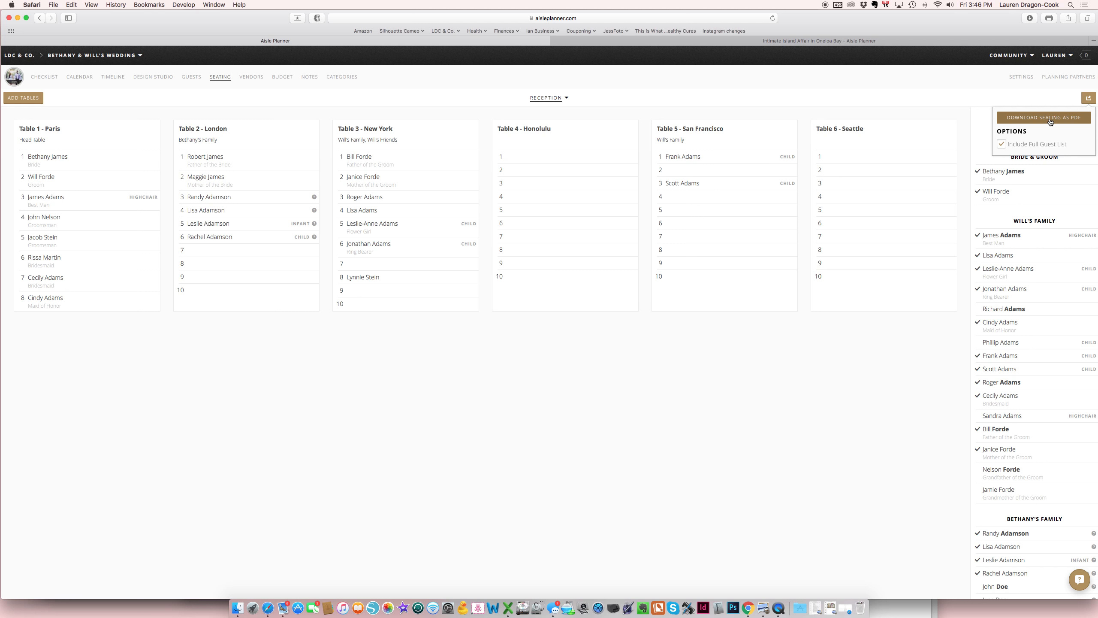
{"action": "left_click", "coordinate": [1038, 146]}
{"action": "left_click", "coordinate": [1038, 147]}
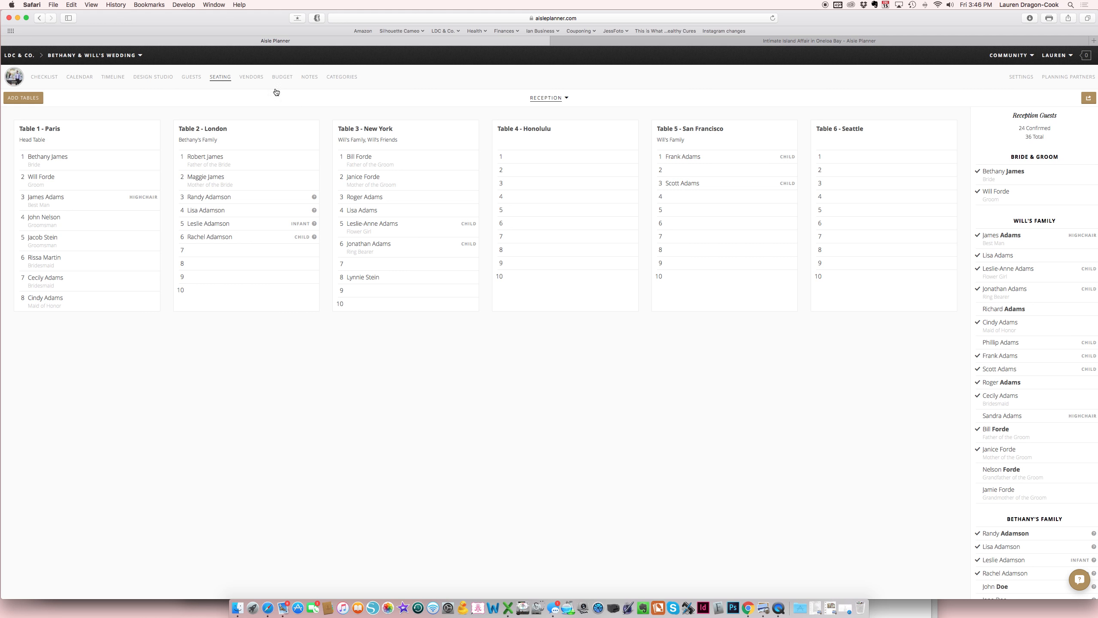
Step: Show the wedding's vendor list and view the form for adding a vendor without adding one
{"action": "left_click", "coordinate": [250, 78]}
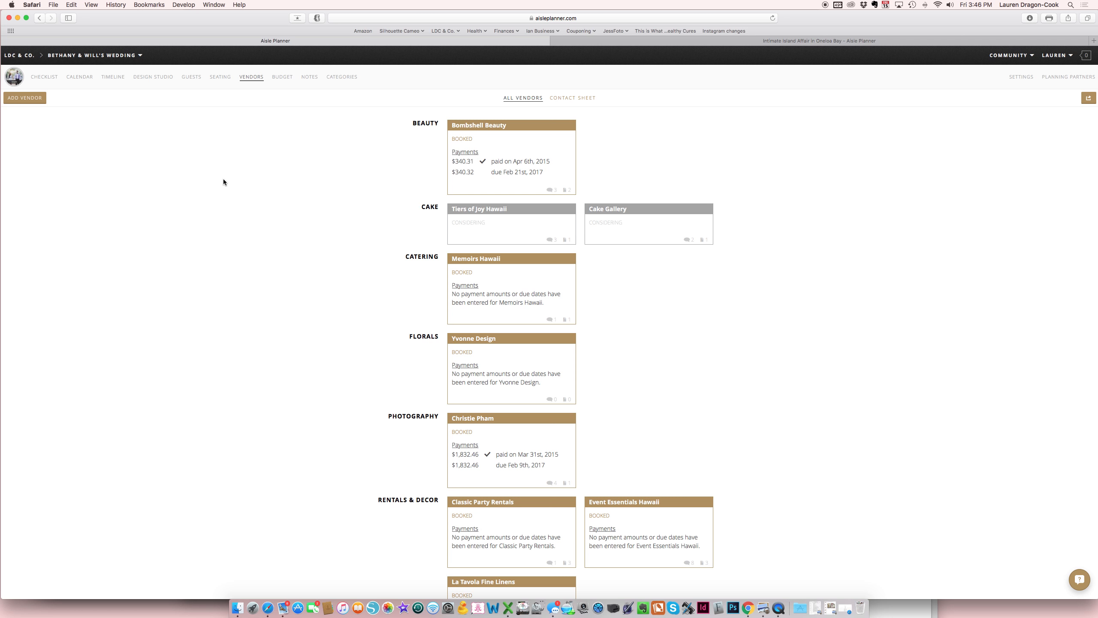
{"action": "mouse_move", "coordinate": [529, 304]}
{"action": "left_click", "coordinate": [24, 97]}
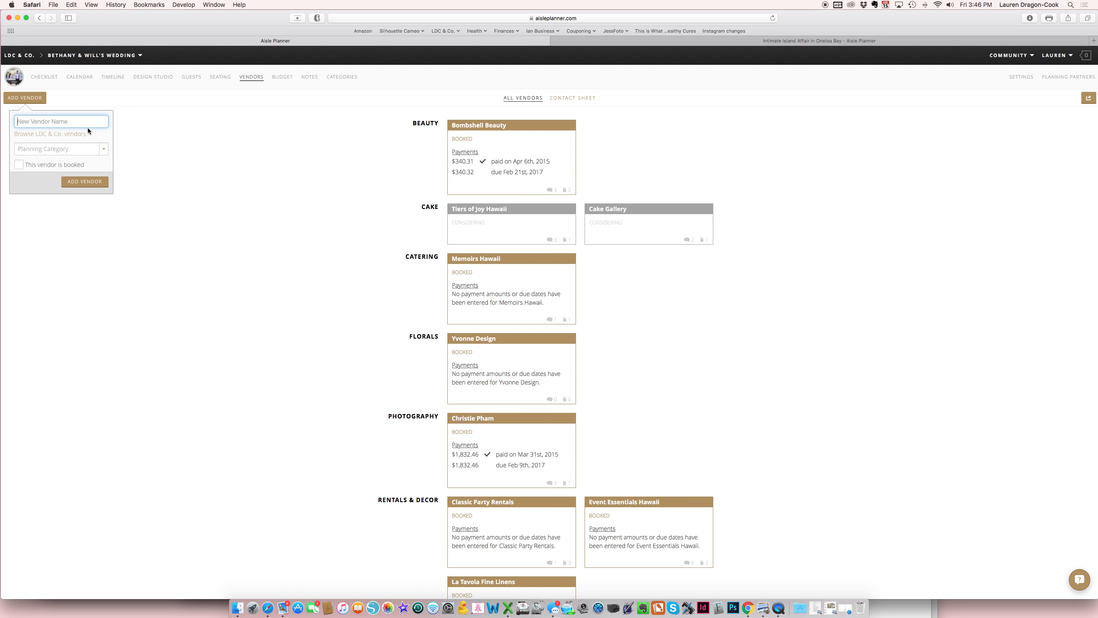
{"action": "left_click", "coordinate": [227, 167]}
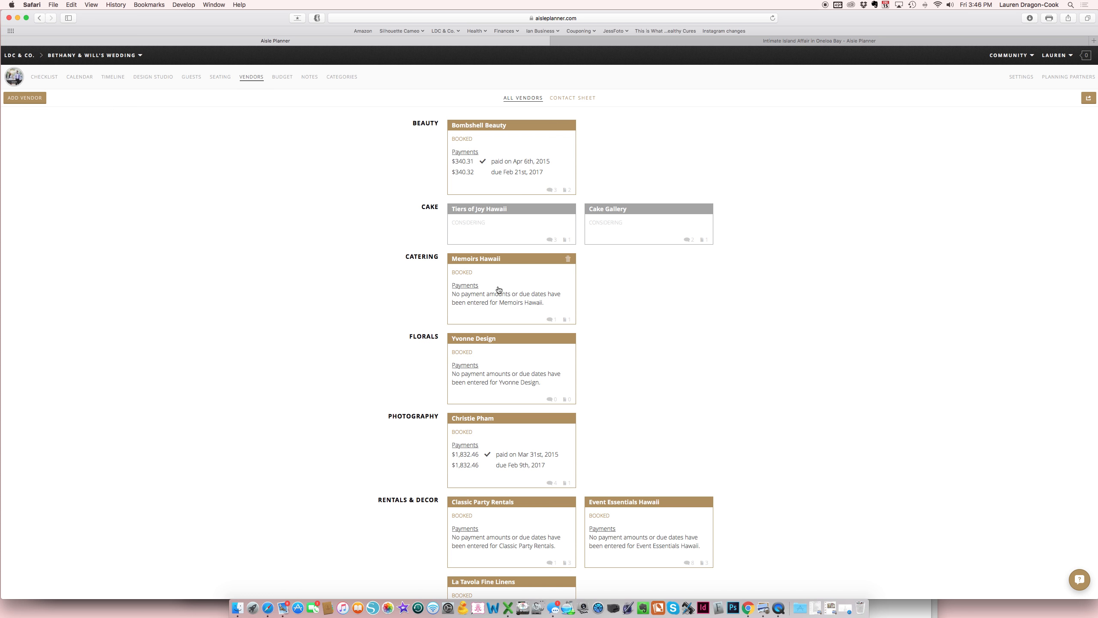
Step: Open the Memoirs Hawaii vendor and enter a new on-budget invoice in the Catering category
{"action": "left_click", "coordinate": [499, 289]}
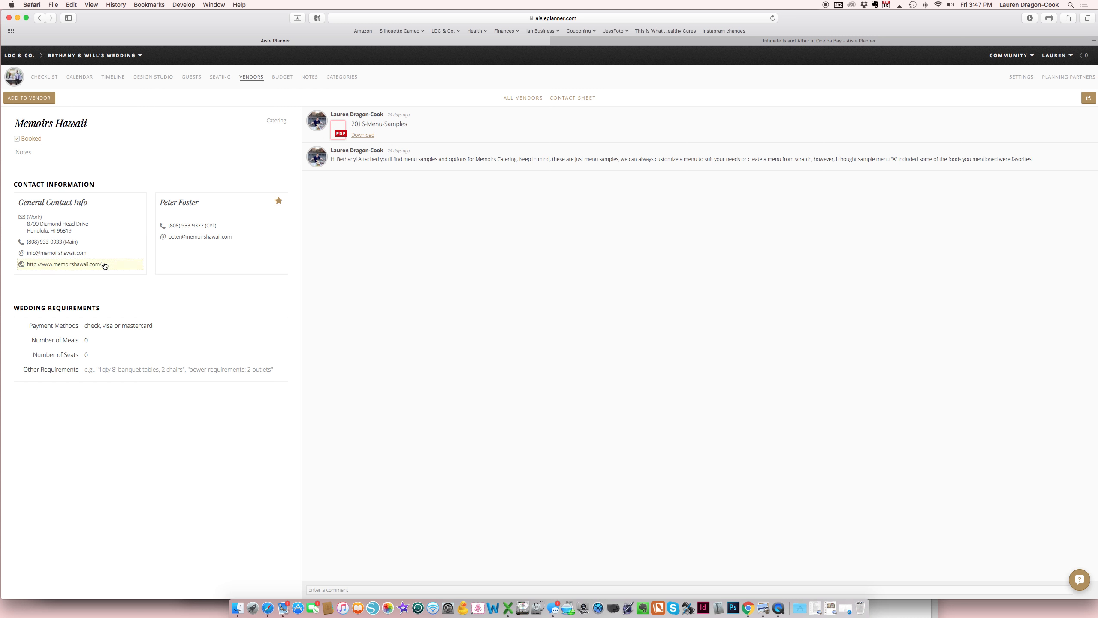
{"action": "left_click", "coordinate": [43, 99]}
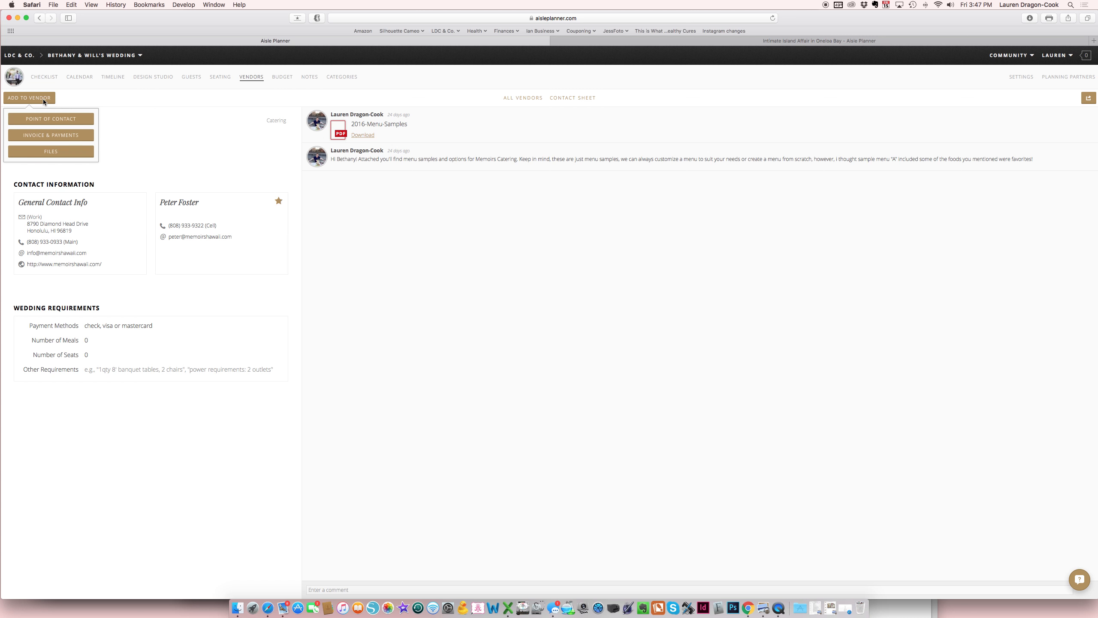
{"action": "left_click", "coordinate": [64, 135]}
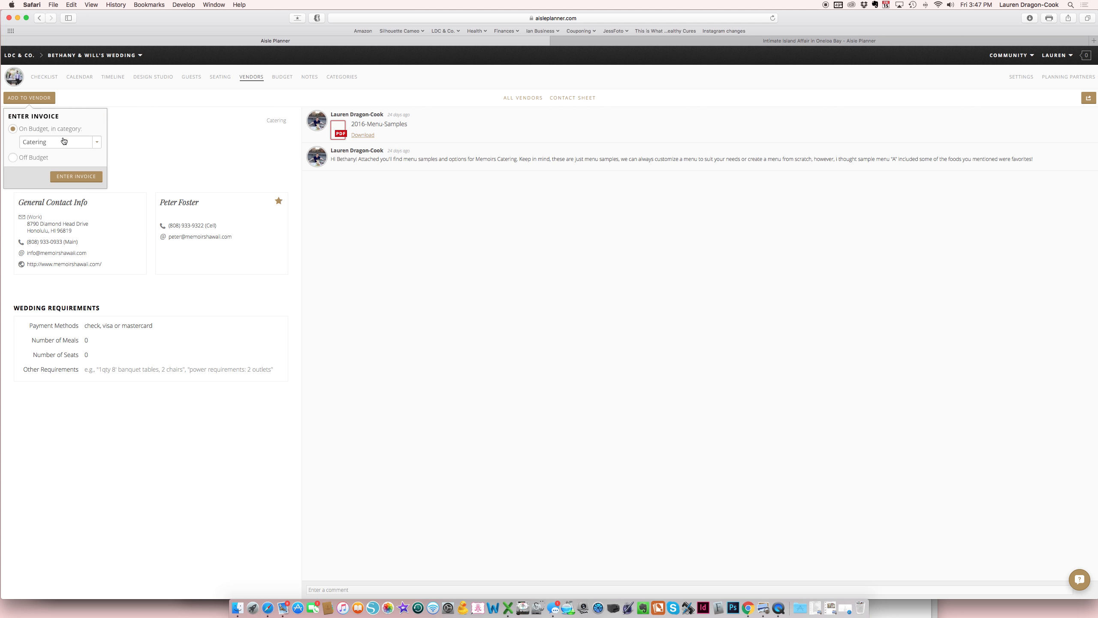
{"action": "left_click", "coordinate": [77, 176]}
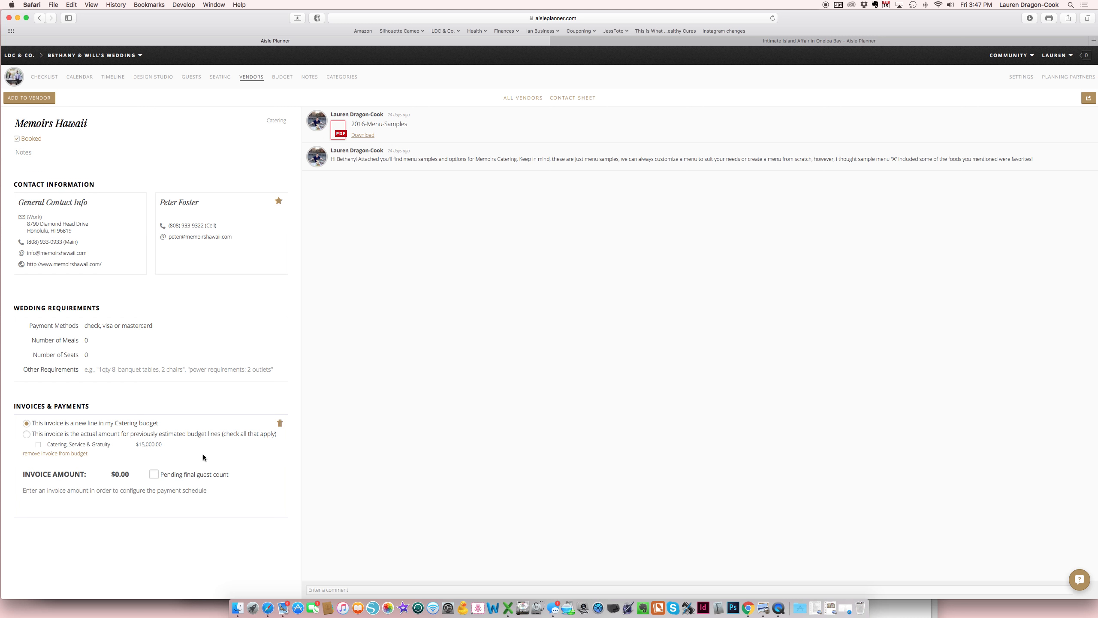
Step: Apply the invoice to the estimated Catering, Service & Gratuity budget line, set its amount to $15,000 and mark it pending final guest count
{"action": "left_click", "coordinate": [52, 436]}
{"action": "left_click", "coordinate": [112, 475]}
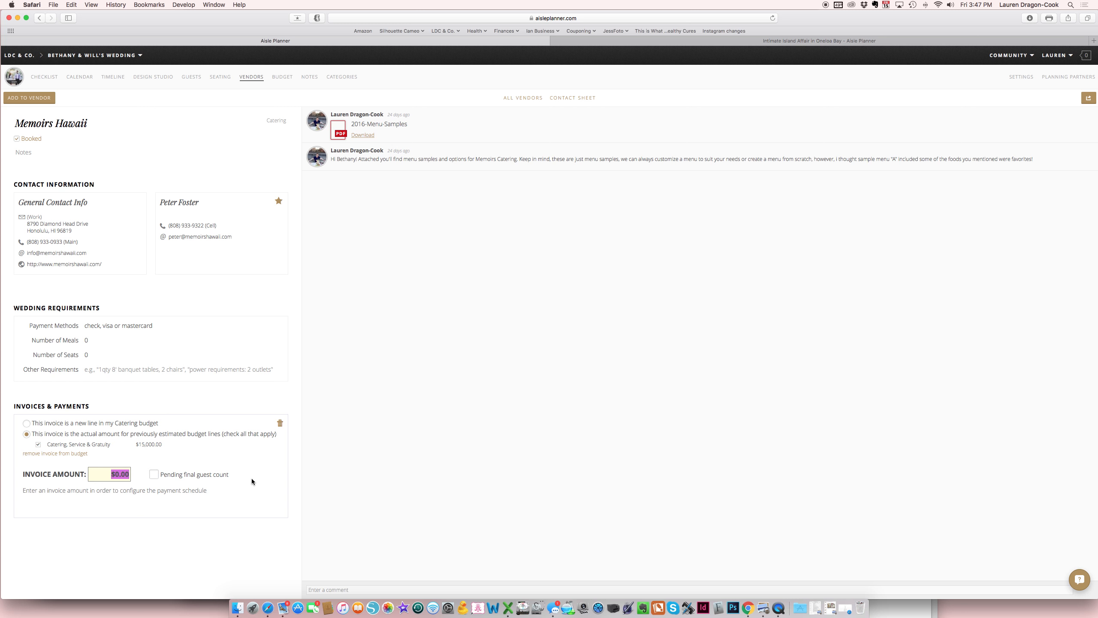
{"action": "type", "text": "15000."}
{"action": "left_click", "coordinate": [201, 476]}
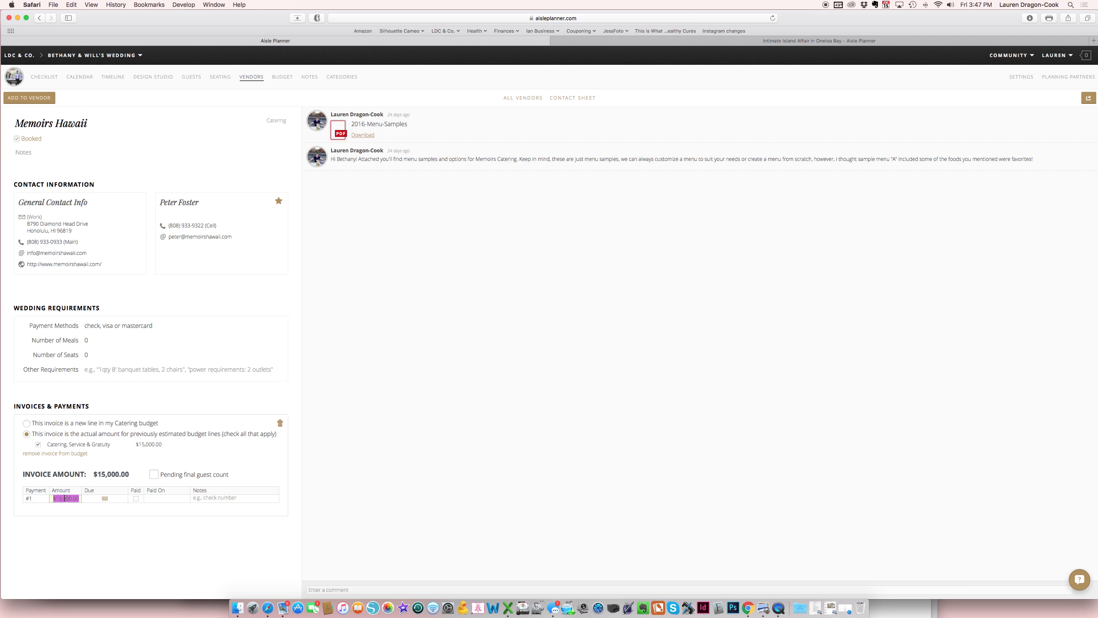
Step: Set the first payment to $7,500, mark it paid on April 6, 2016, and enter 1555 in its notes
{"action": "type", "text": "7500"}
{"action": "left_click", "coordinate": [76, 526]}
{"action": "left_click", "coordinate": [136, 499]}
{"action": "left_click", "coordinate": [167, 500]}
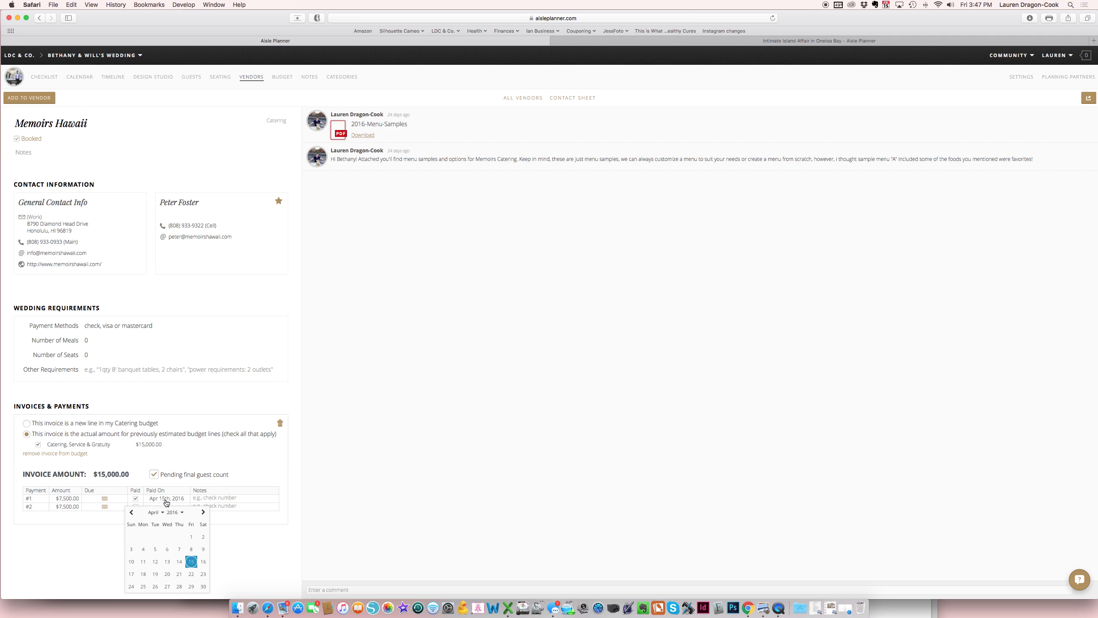
{"action": "left_click", "coordinate": [169, 550]}
{"action": "left_click", "coordinate": [210, 499]}
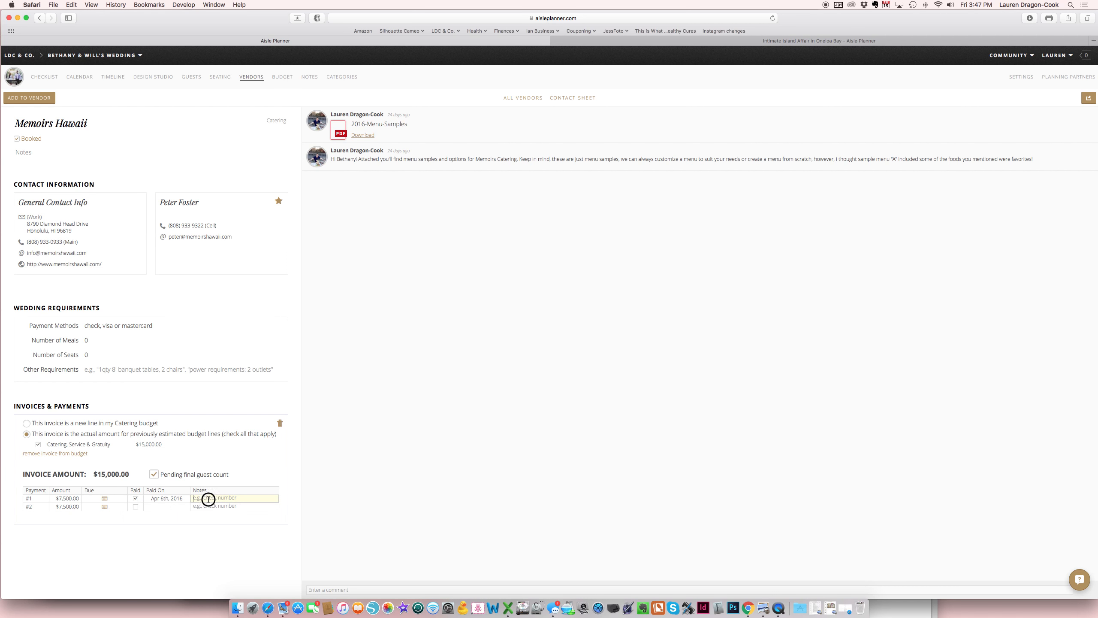
{"action": "type", "text": "1555"}
Step: Set the second payment's due date to April 16, 2016
{"action": "left_click", "coordinate": [105, 507]}
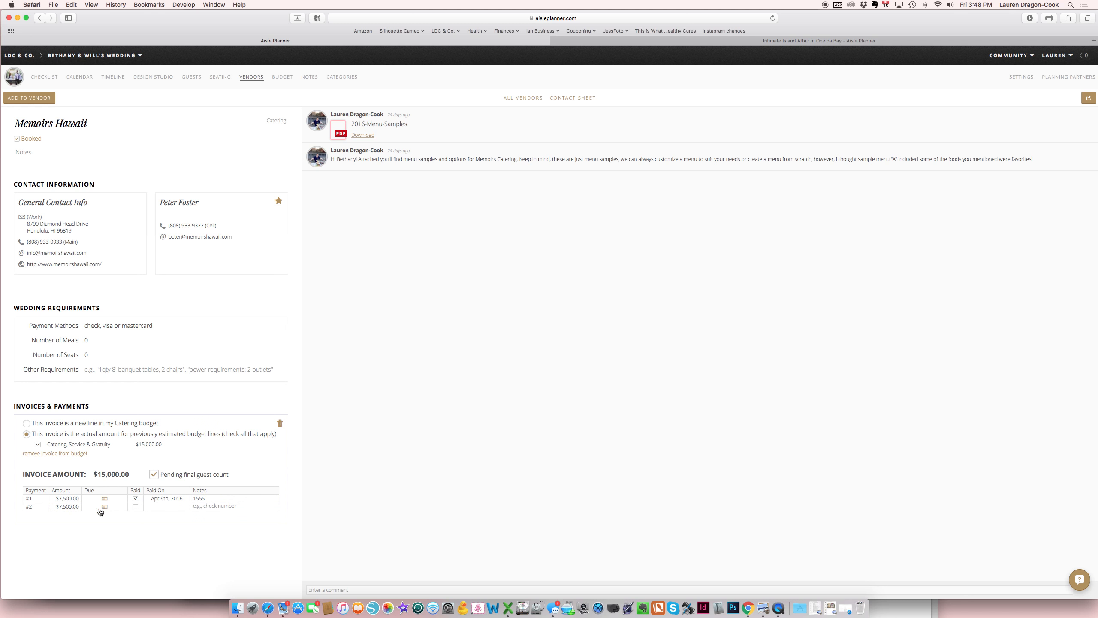
{"action": "left_click", "coordinate": [104, 507]}
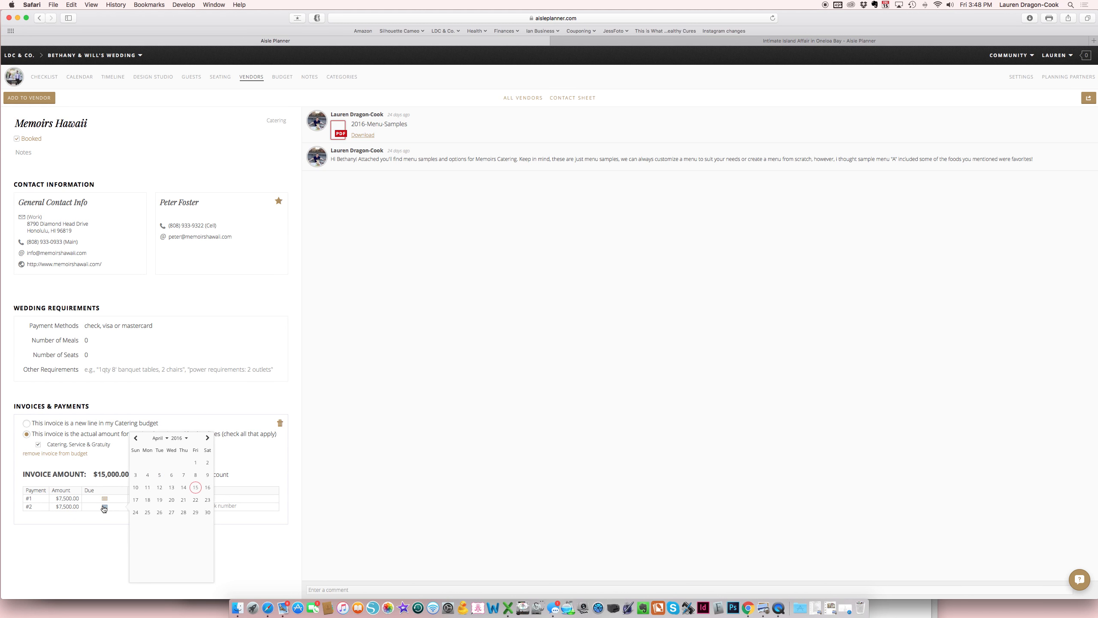
{"action": "left_click", "coordinate": [207, 488]}
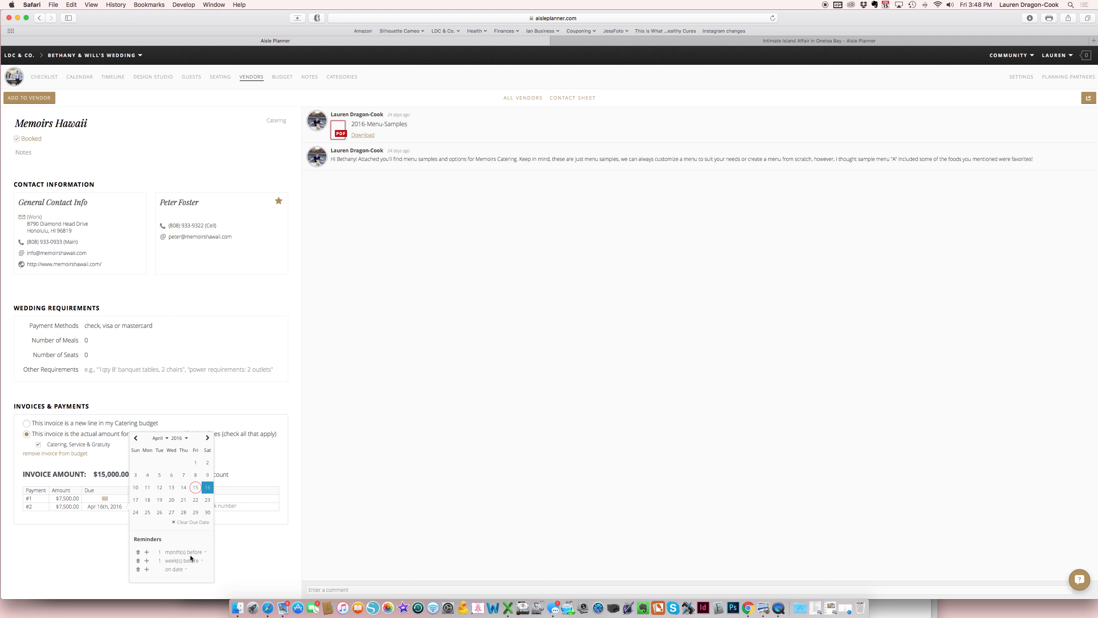
Step: Close the due date calendar and look over the vendor's payment methods, number of meals and number of seats
{"action": "left_click", "coordinate": [233, 571]}
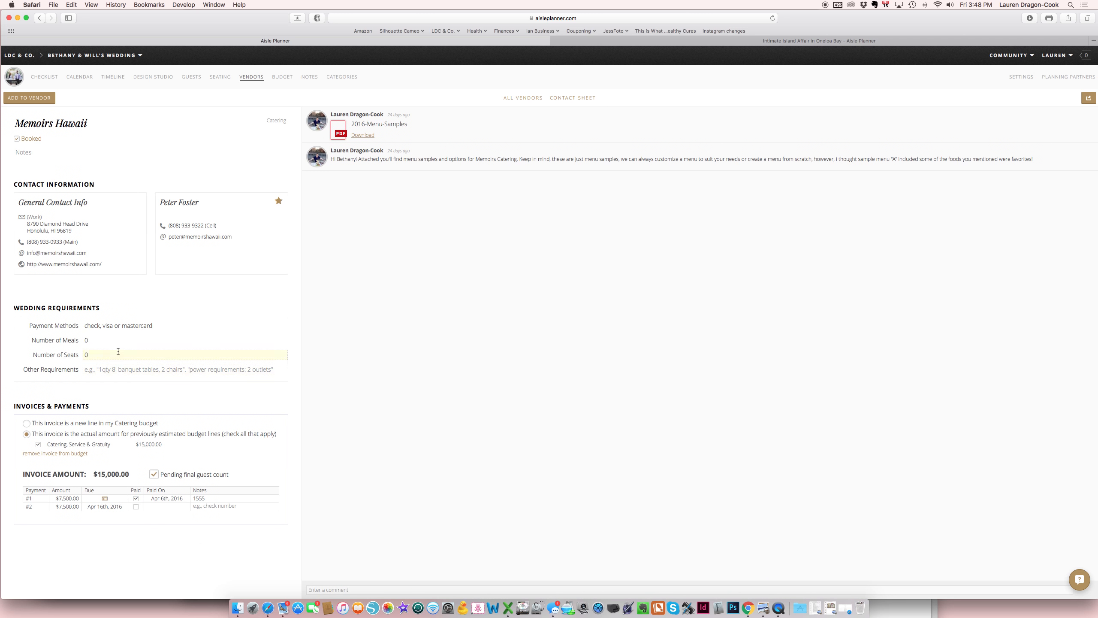
{"action": "left_click", "coordinate": [109, 325]}
{"action": "left_click", "coordinate": [157, 325]}
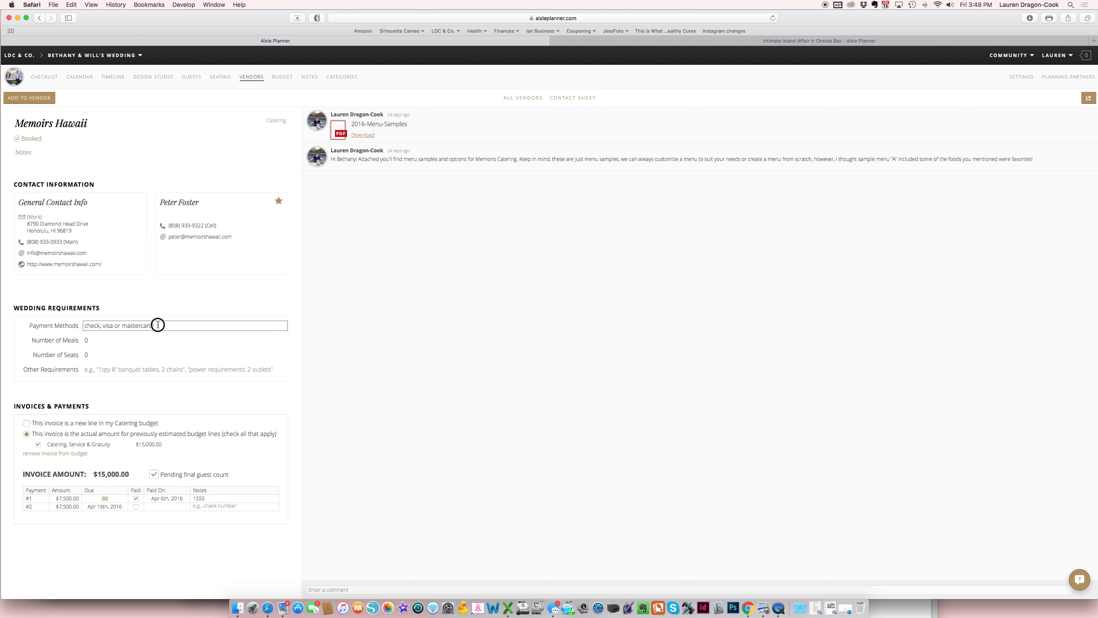
{"action": "left_click", "coordinate": [88, 340]}
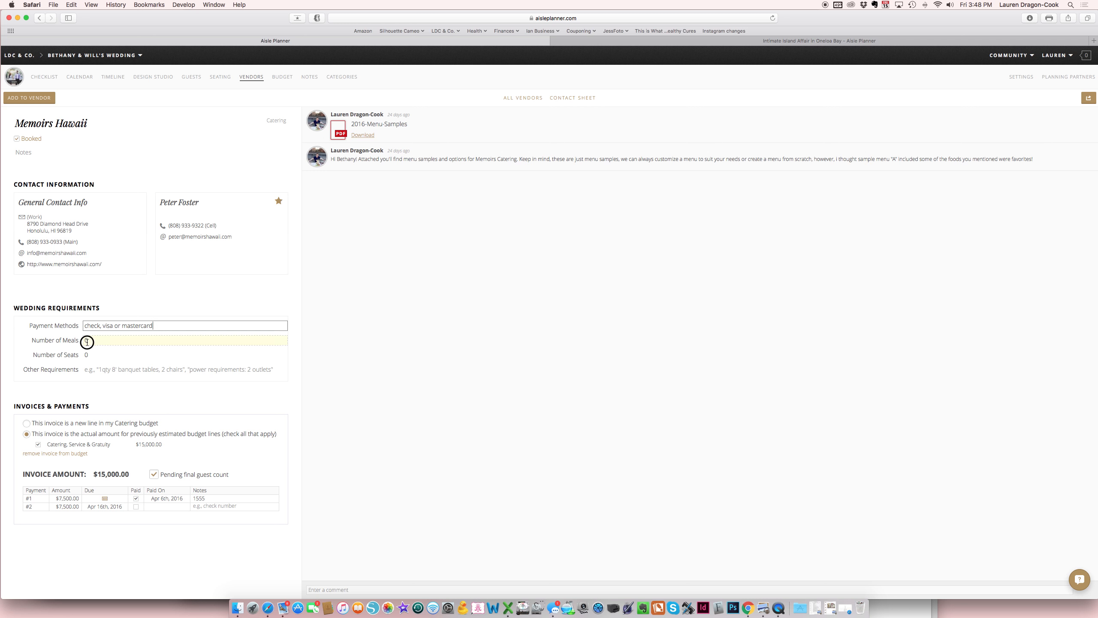
{"action": "left_click", "coordinate": [101, 354]}
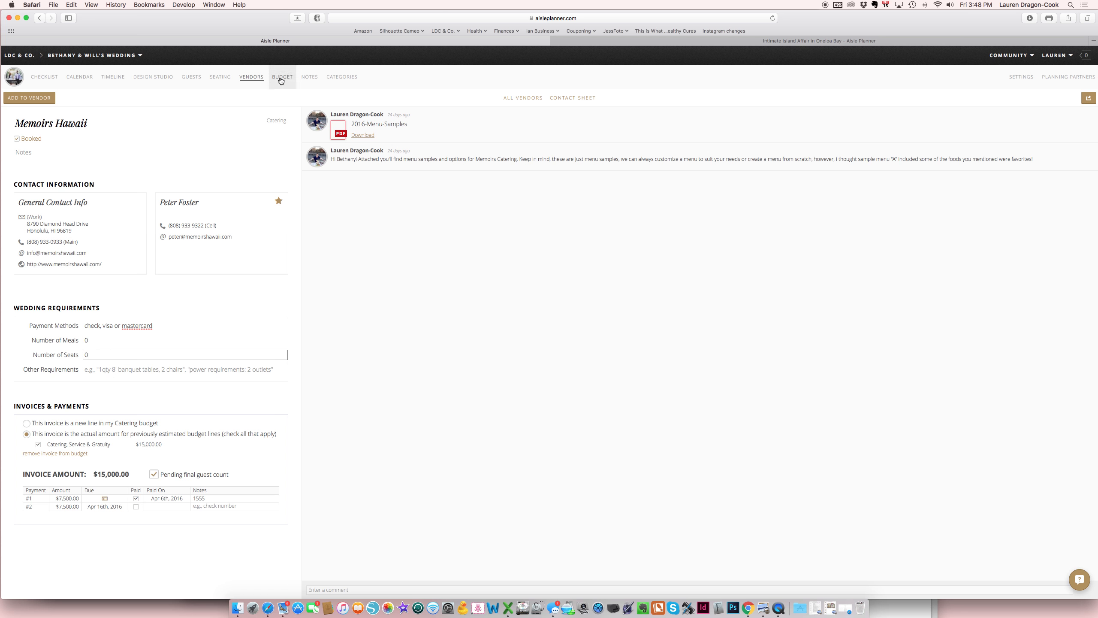
Step: View the vendor contact sheet and check its PDF download options
{"action": "left_click", "coordinate": [558, 98]}
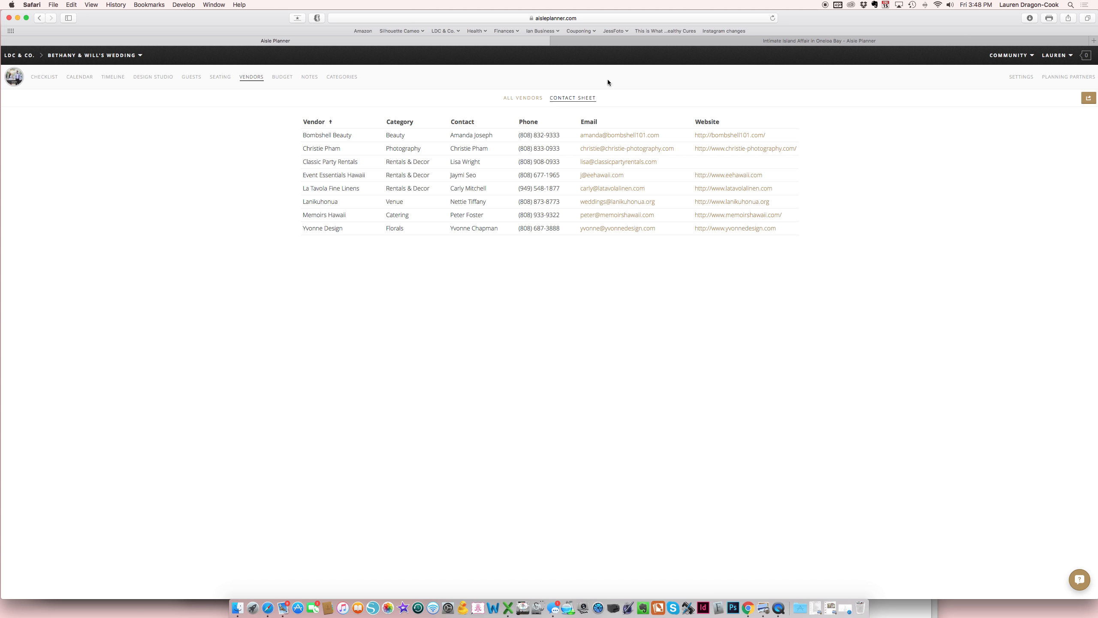
{"action": "left_click", "coordinate": [1096, 100]}
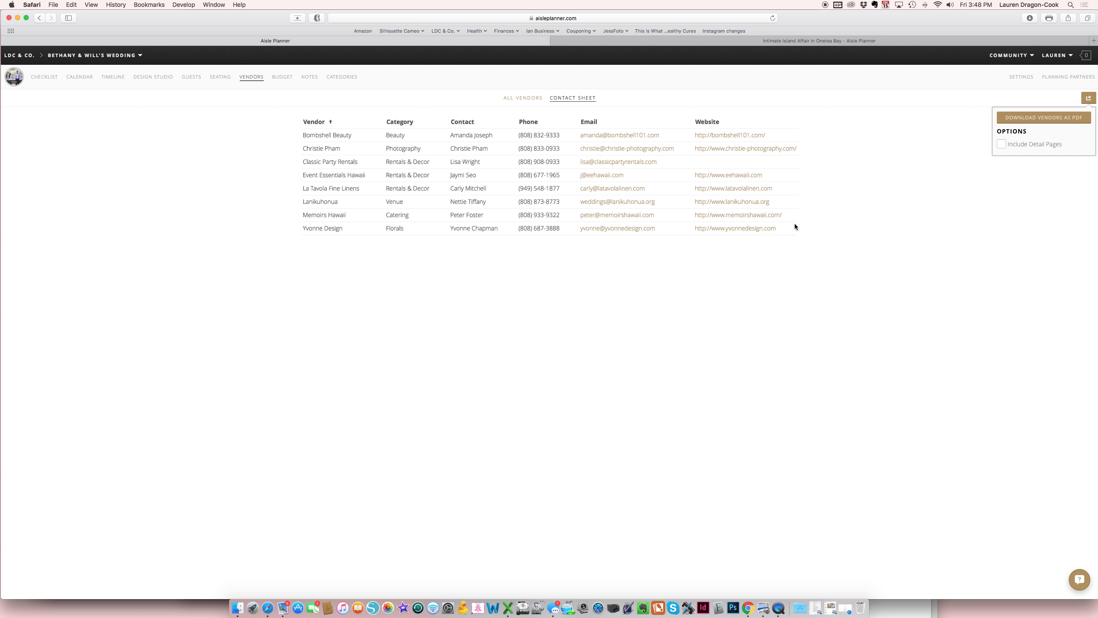
{"action": "left_click", "coordinate": [867, 221]}
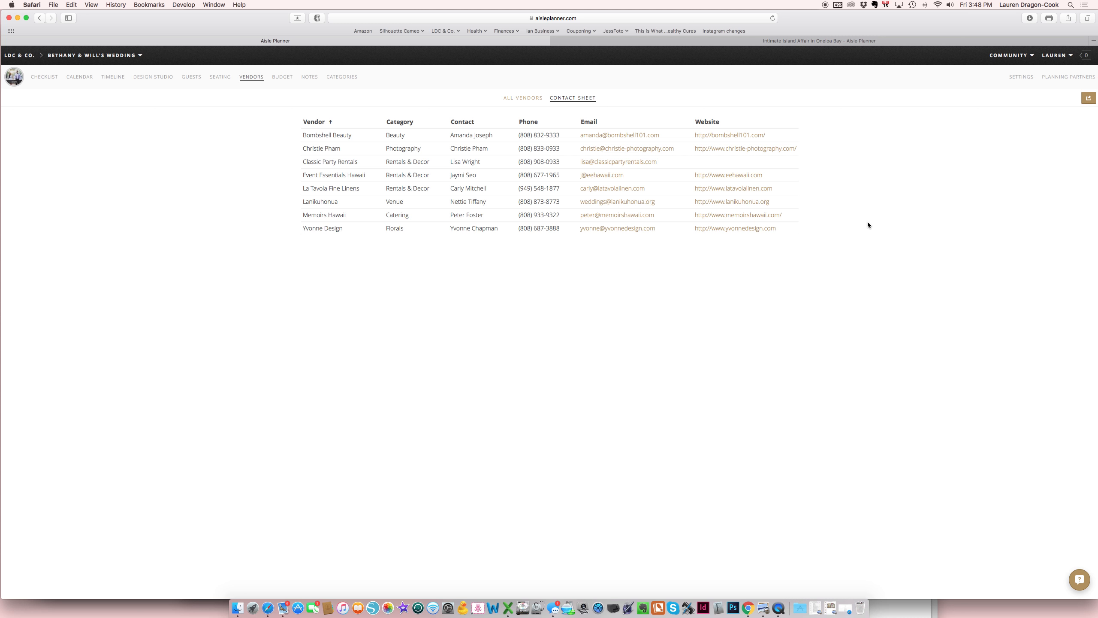
Step: Review the wedding budget, including its category adjustment worksheet and the option to download it as a PDF
{"action": "left_click", "coordinate": [285, 77]}
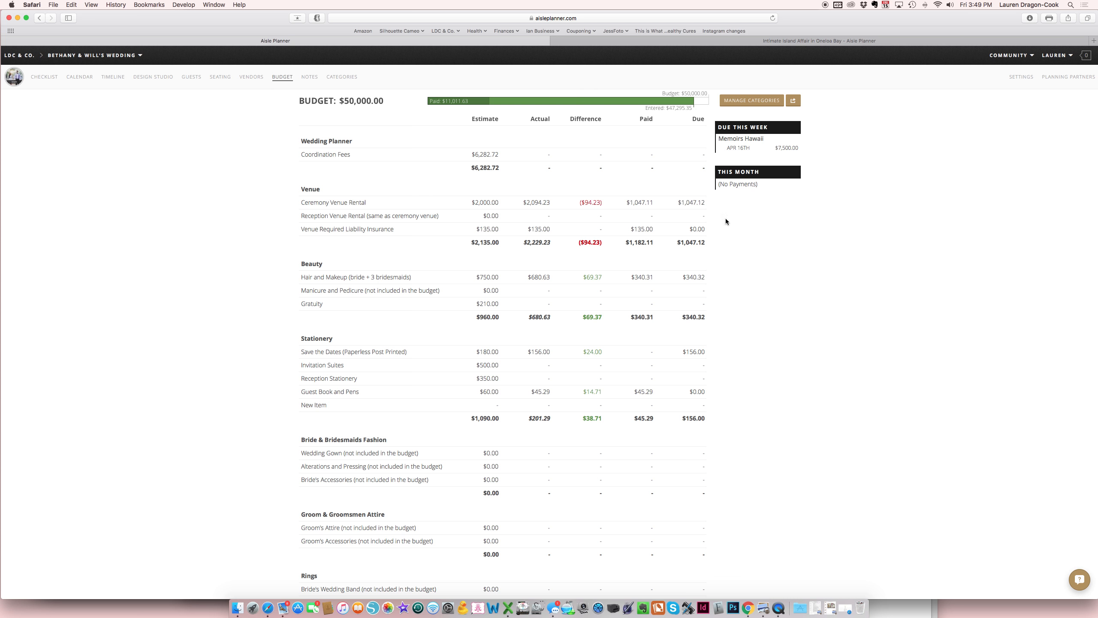
{"action": "scroll", "coordinate": [695, 199], "scroll_direction": "down", "scroll_amount": 5}
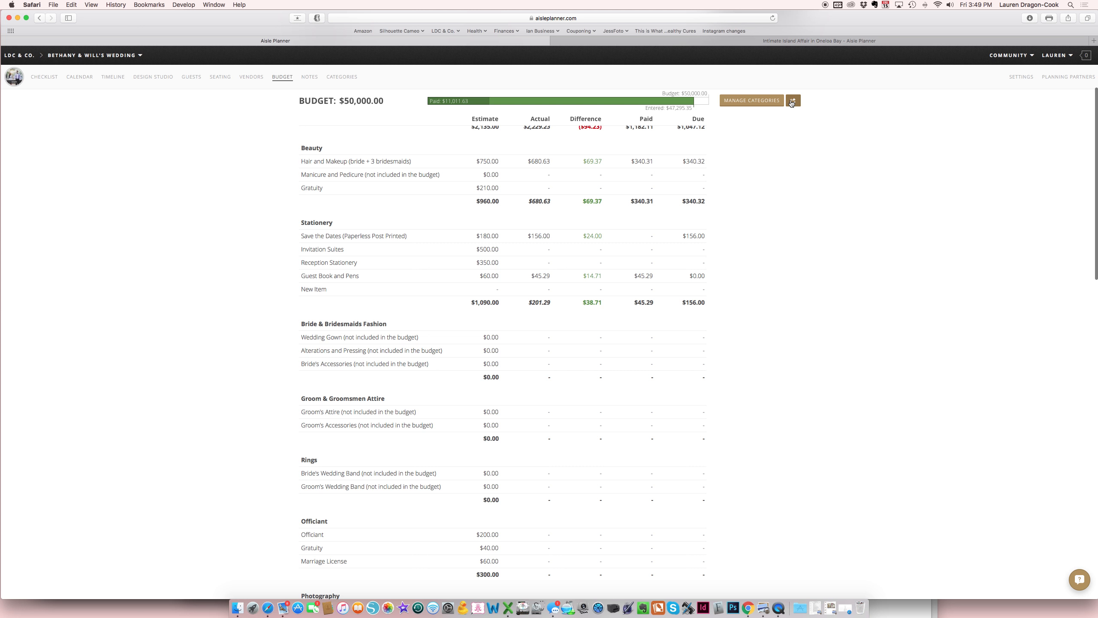
{"action": "left_click", "coordinate": [773, 103]}
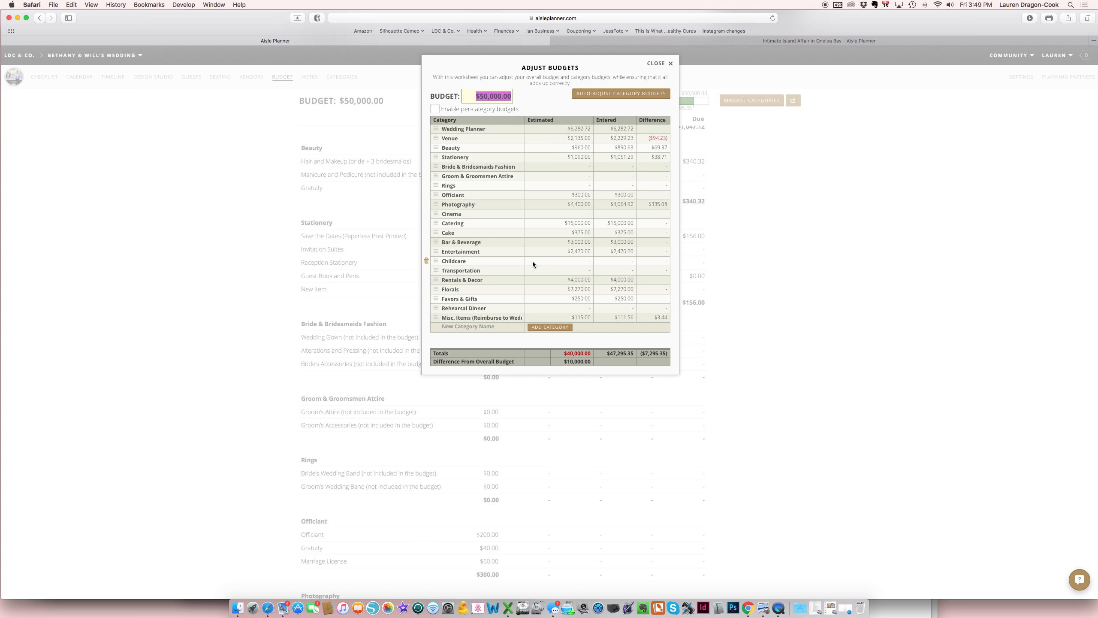
{"action": "left_click", "coordinate": [792, 102]}
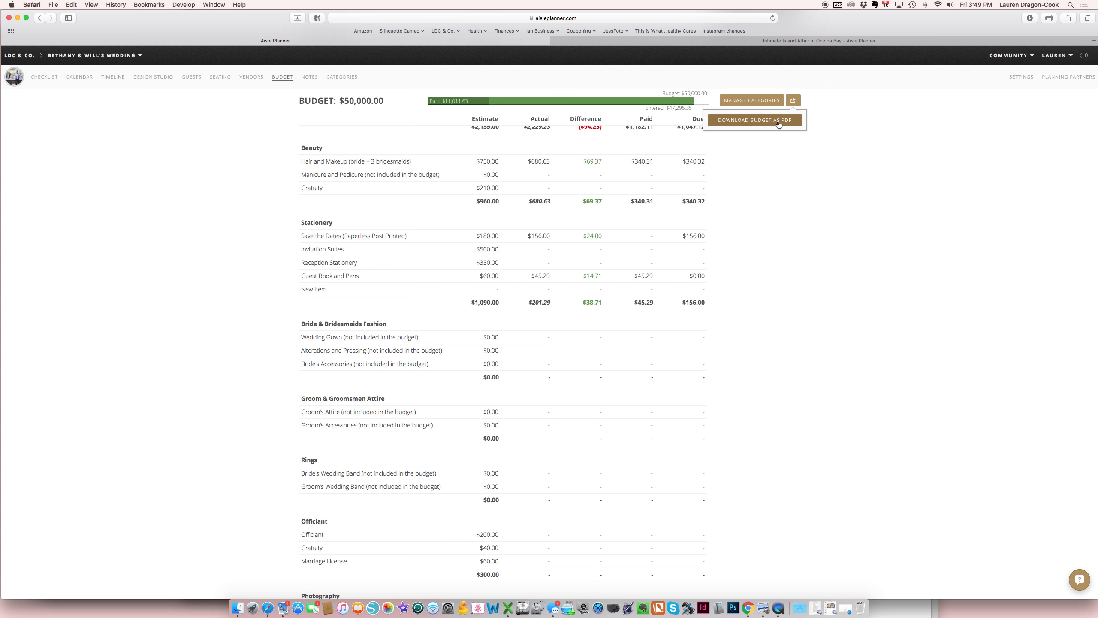
{"action": "left_click", "coordinate": [755, 123]}
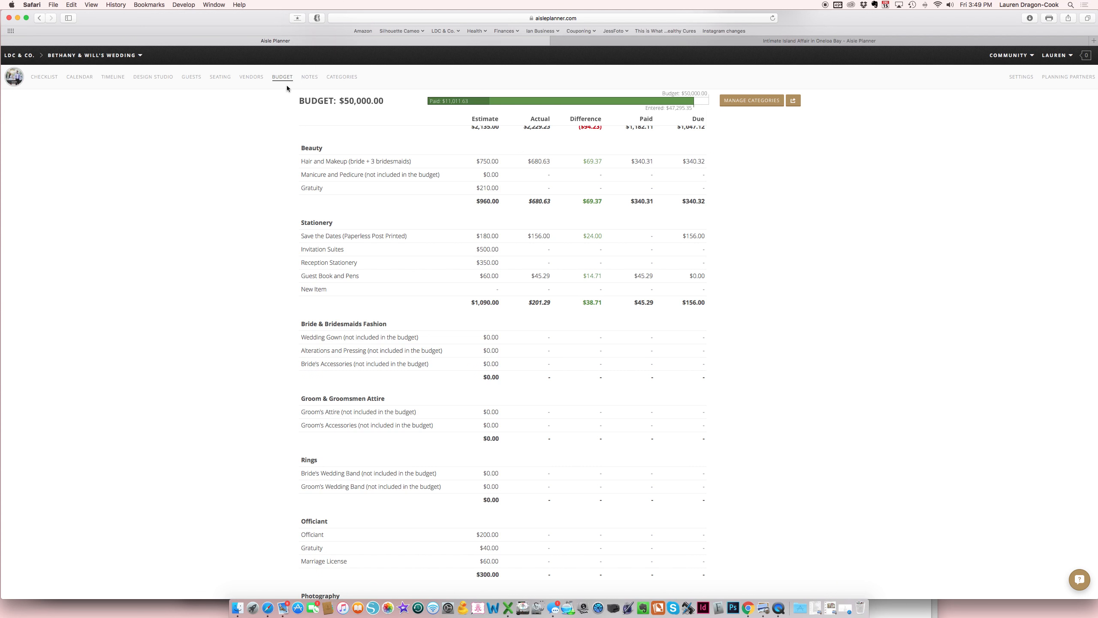
Step: Open the wedding's notes and read the Cake Tasting Notes and the Packing List, closing each one
{"action": "left_click", "coordinate": [309, 80]}
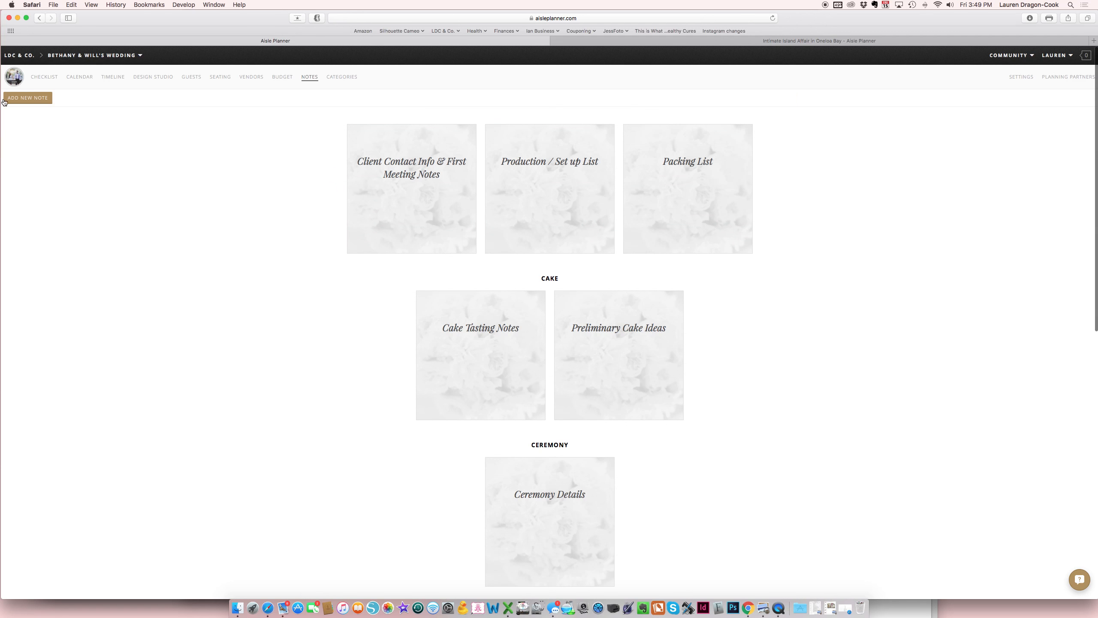
{"action": "left_click", "coordinate": [483, 356]}
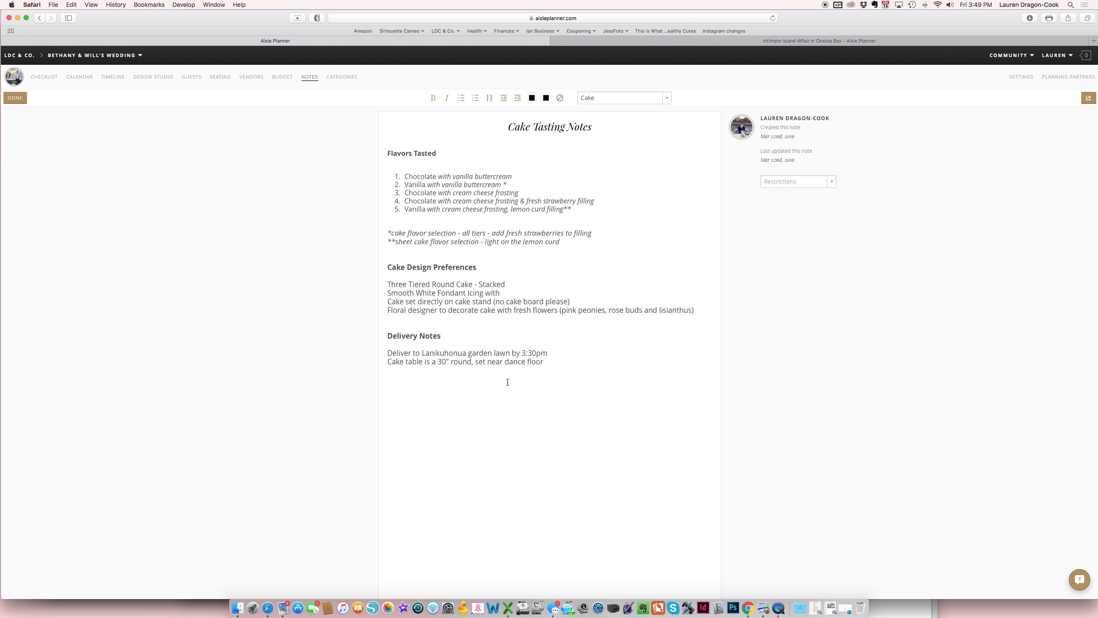
{"action": "left_click", "coordinate": [15, 97]}
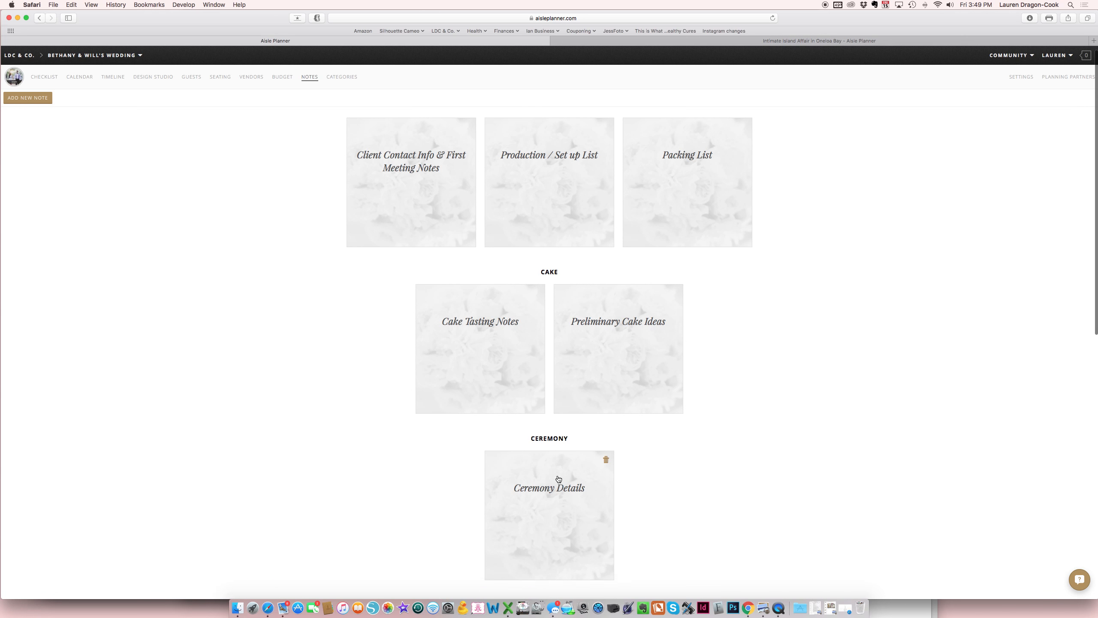
{"action": "left_click", "coordinate": [725, 164]}
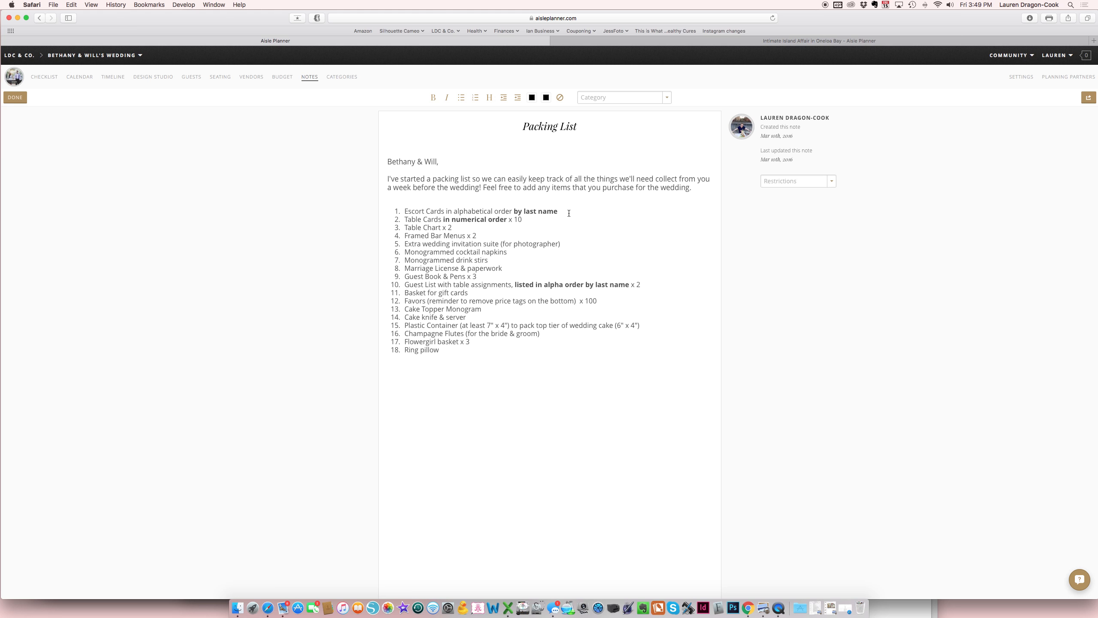
{"action": "left_click", "coordinate": [558, 365]}
{"action": "left_click", "coordinate": [15, 97]}
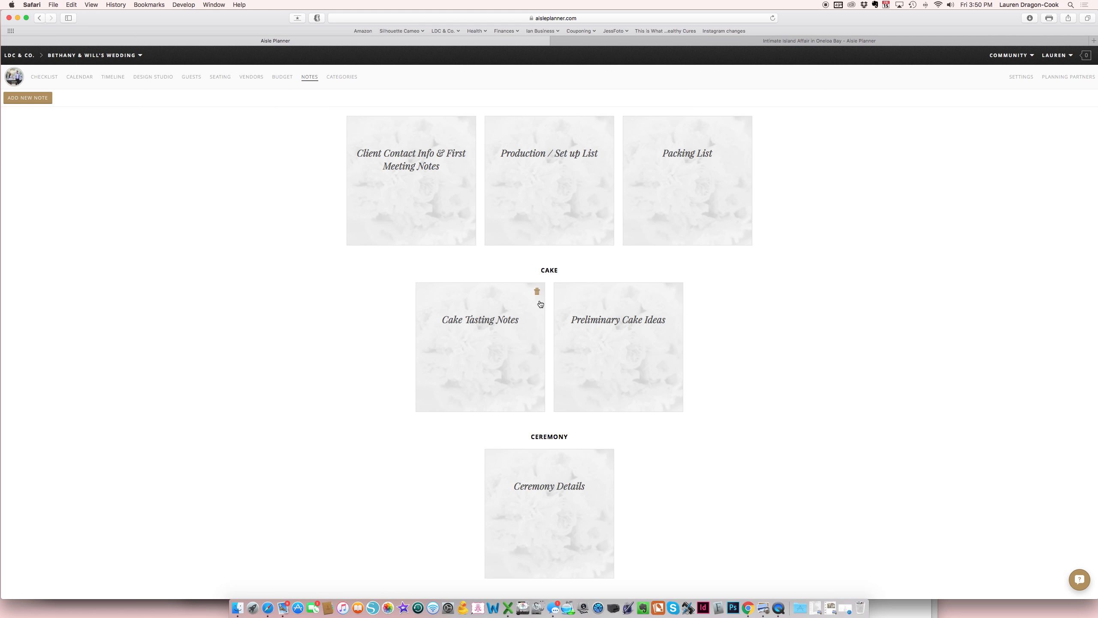
Step: Read the Wedding Play List and Family Photo Shot List notes, closing each one
{"action": "scroll", "coordinate": [538, 301], "scroll_direction": "down", "scroll_amount": 7}
{"action": "left_click", "coordinate": [547, 344]}
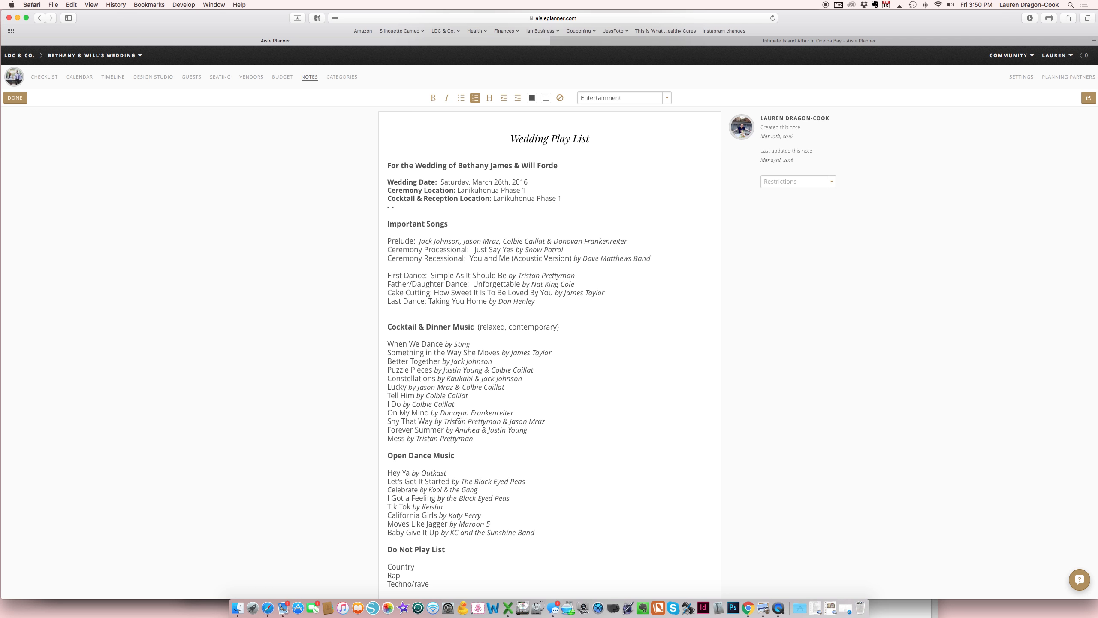
{"action": "left_click", "coordinate": [15, 97]}
{"action": "scroll", "coordinate": [365, 302], "scroll_direction": "down", "scroll_amount": 5}
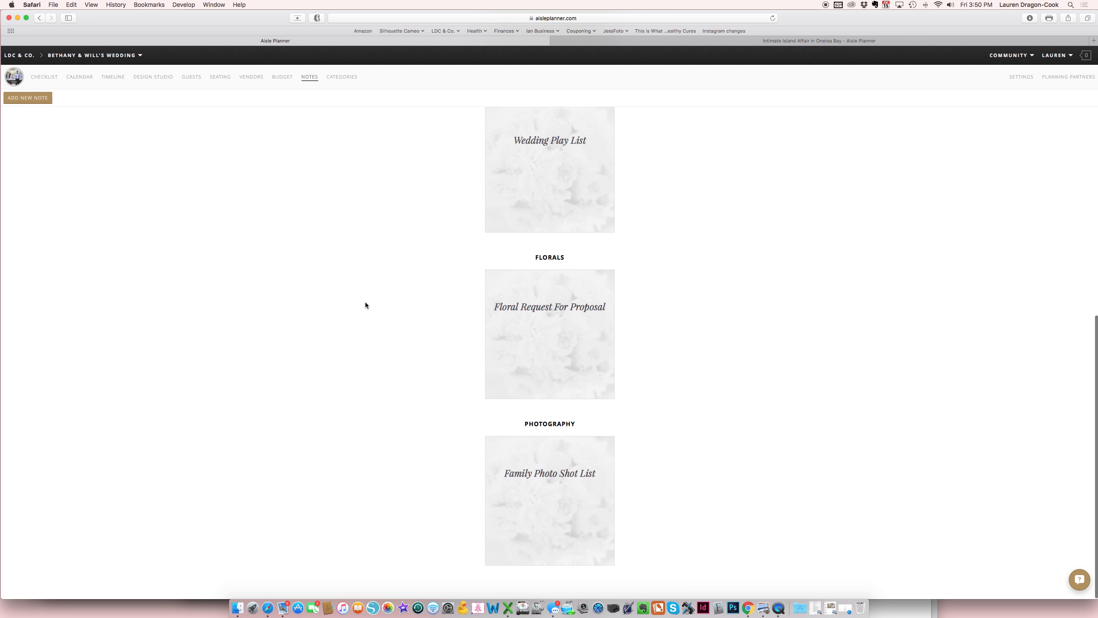
{"action": "left_click", "coordinate": [524, 454]}
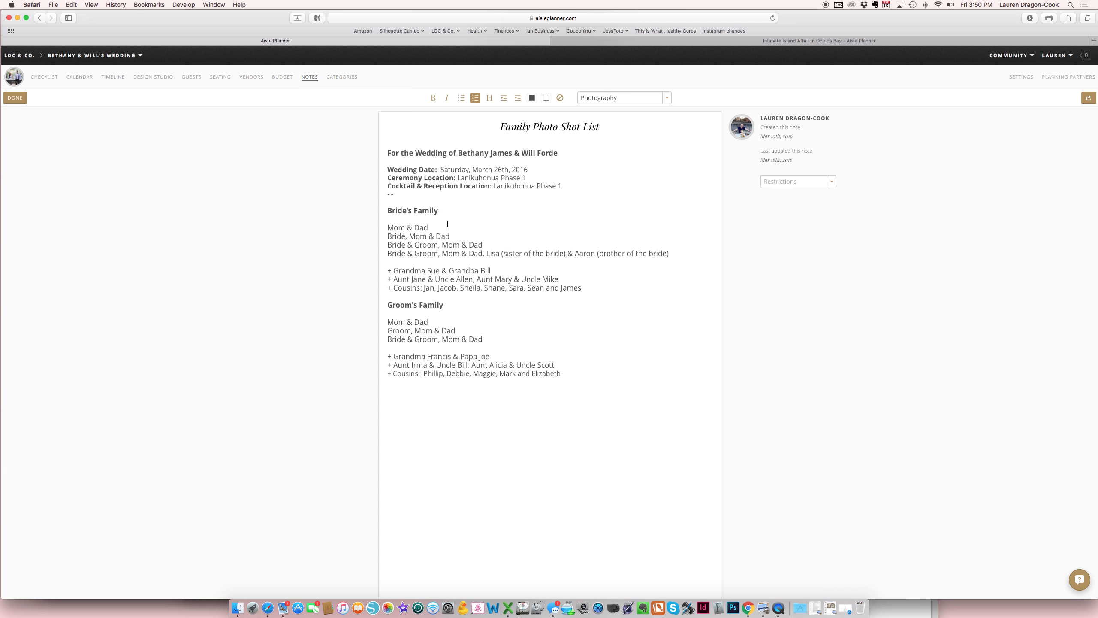
{"action": "left_click", "coordinate": [15, 98]}
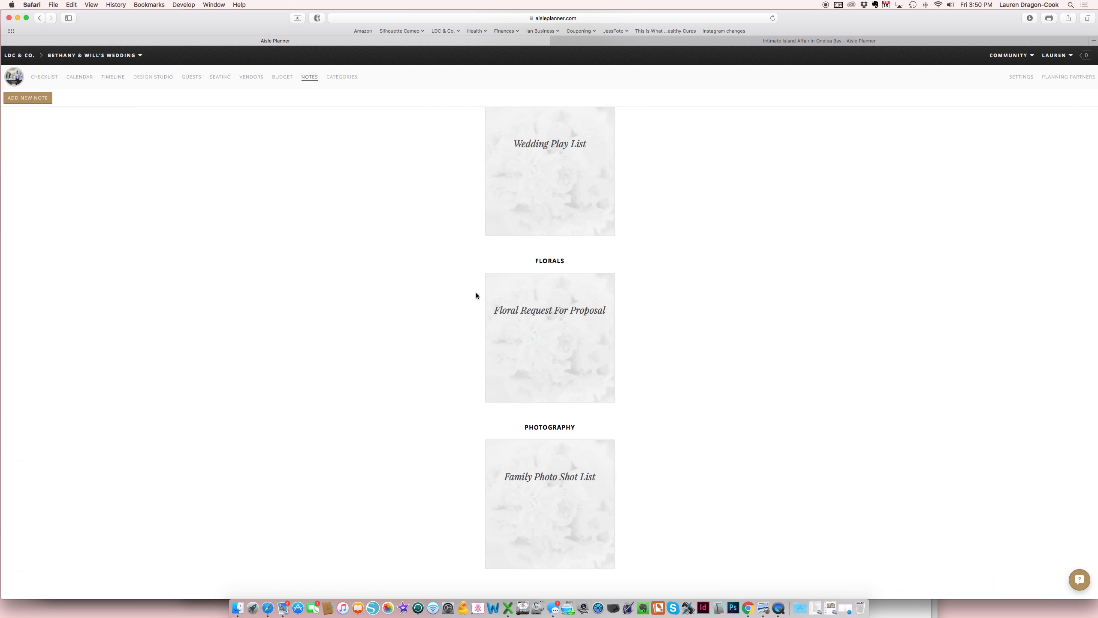
Step: Open the Client Contact Info & First Meeting Notes note and read it through to the booked vendors
{"action": "scroll", "coordinate": [486, 294], "scroll_direction": "up", "scroll_amount": 5}
{"action": "left_click", "coordinate": [413, 217]}
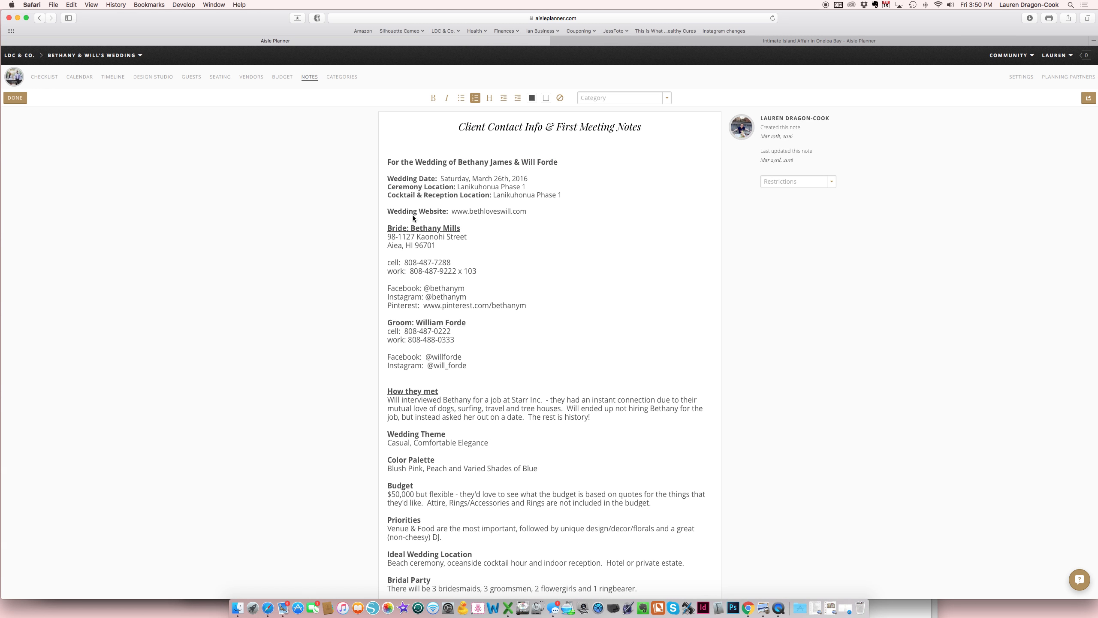
{"action": "scroll", "coordinate": [517, 375], "scroll_direction": "down", "scroll_amount": 3}
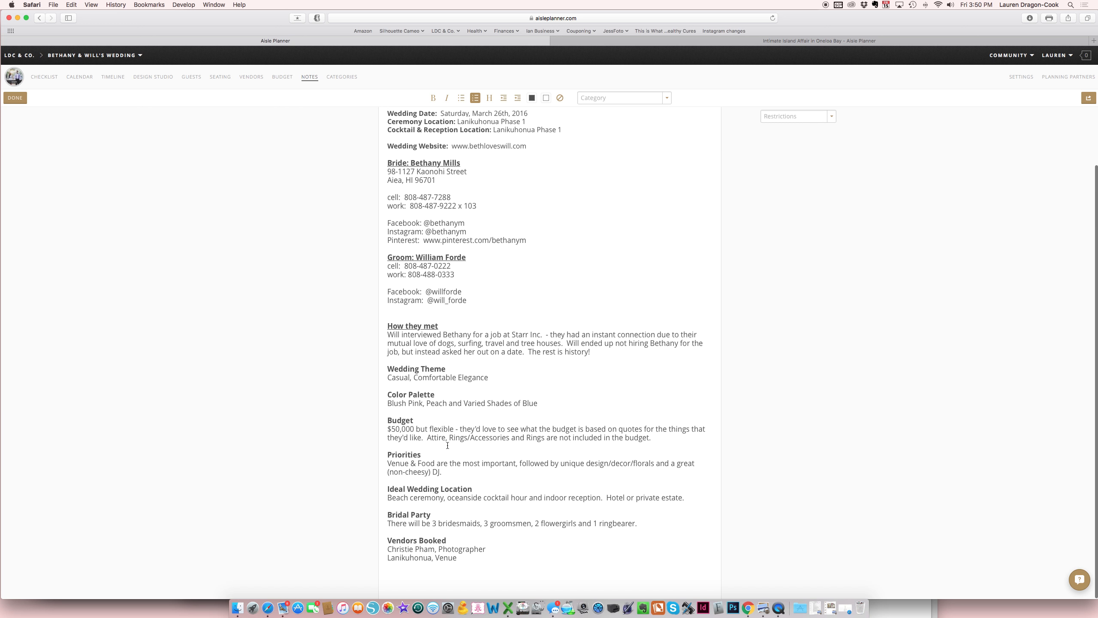
{"action": "scroll", "coordinate": [505, 462], "scroll_direction": "up", "scroll_amount": 1}
{"action": "scroll", "coordinate": [409, 223], "scroll_direction": "up", "scroll_amount": 3}
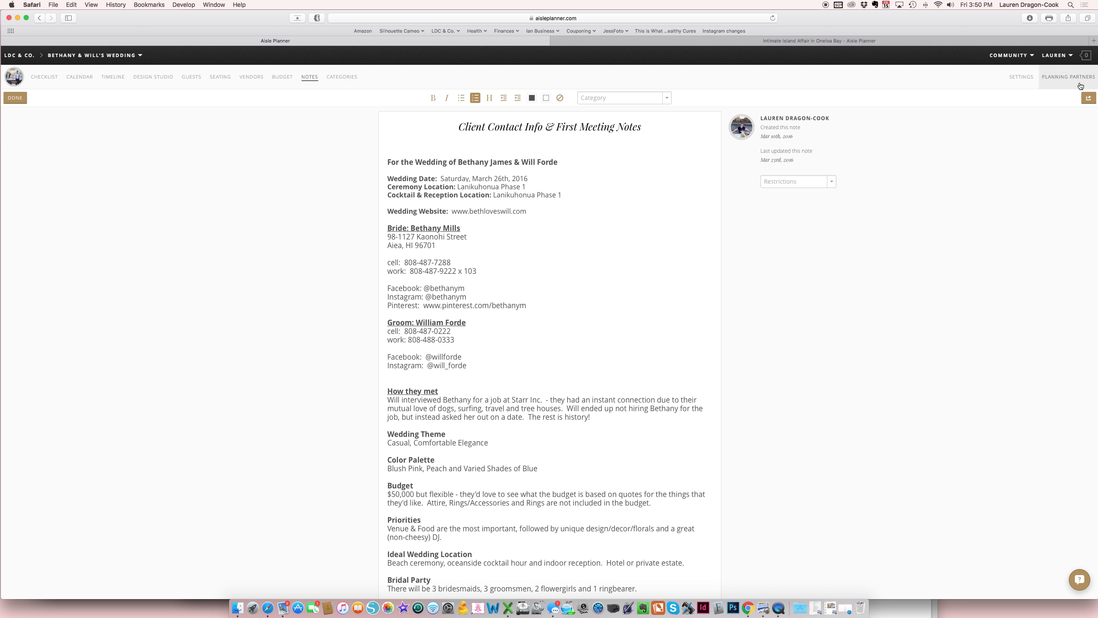
Step: Set up sharing this note with Design Studio, including the Wedding Colors palette and the Bridesmaids style guide
{"action": "left_click", "coordinate": [1094, 101]}
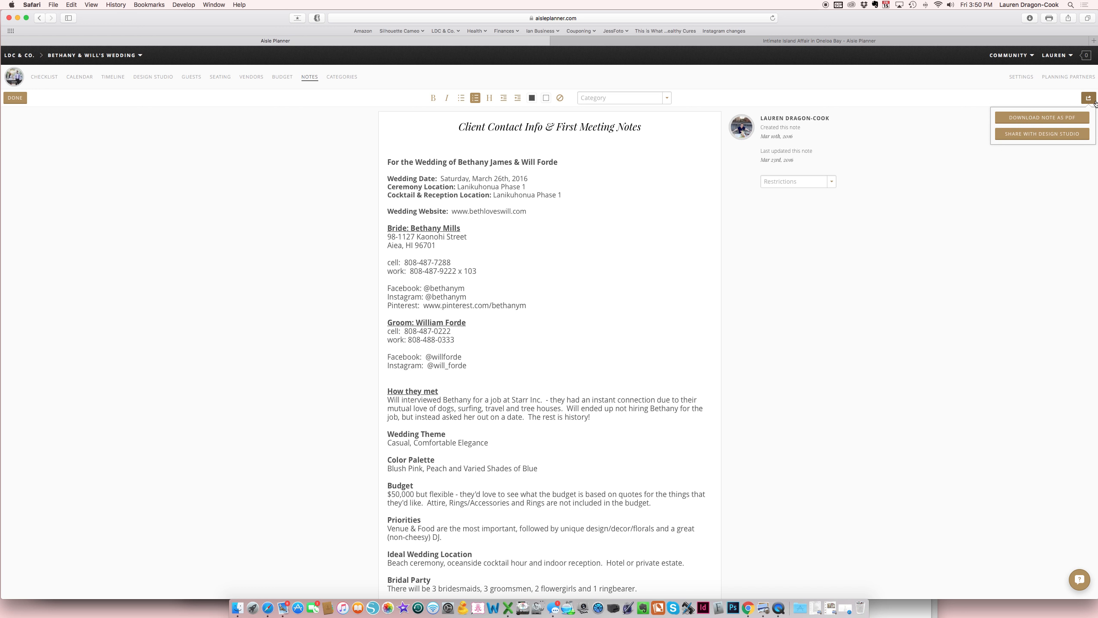
{"action": "left_click", "coordinate": [1031, 135]}
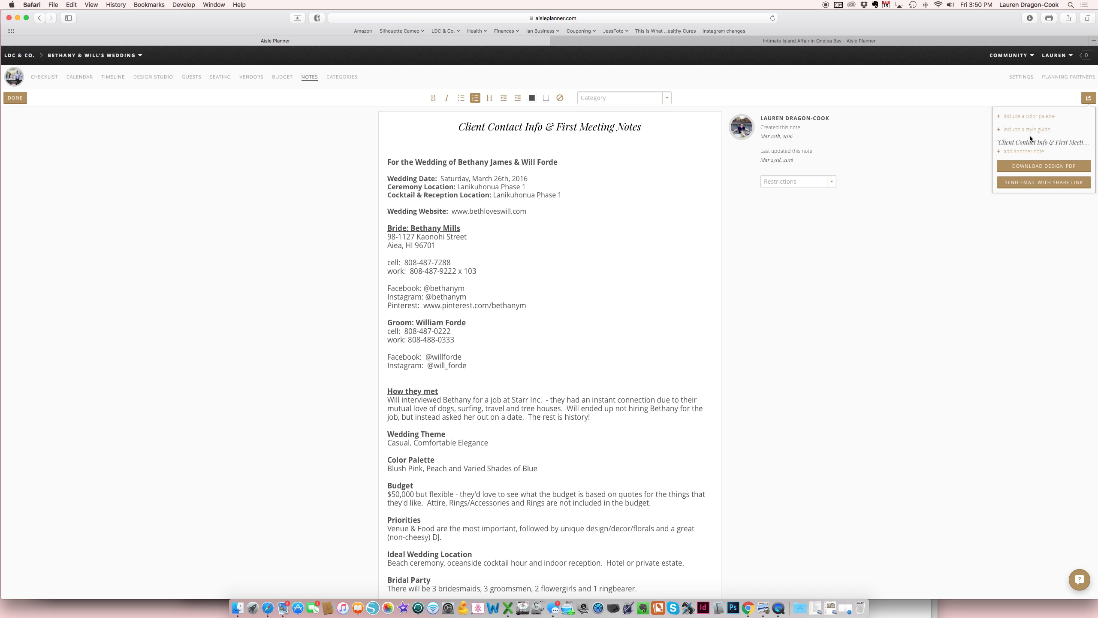
{"action": "left_click", "coordinate": [1027, 119]}
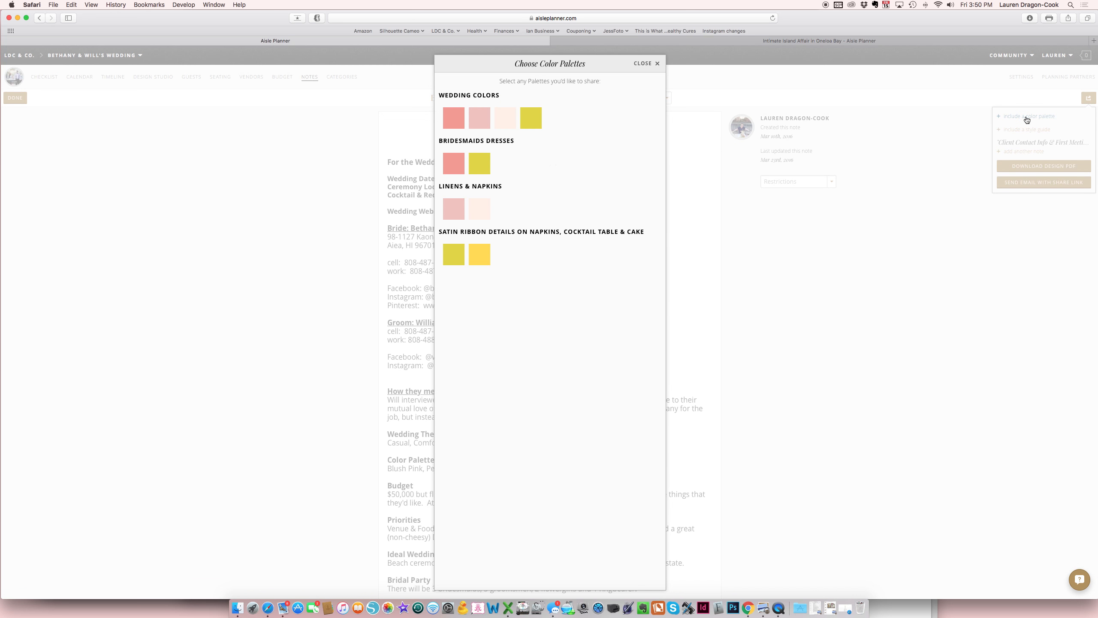
{"action": "left_click", "coordinate": [489, 121]}
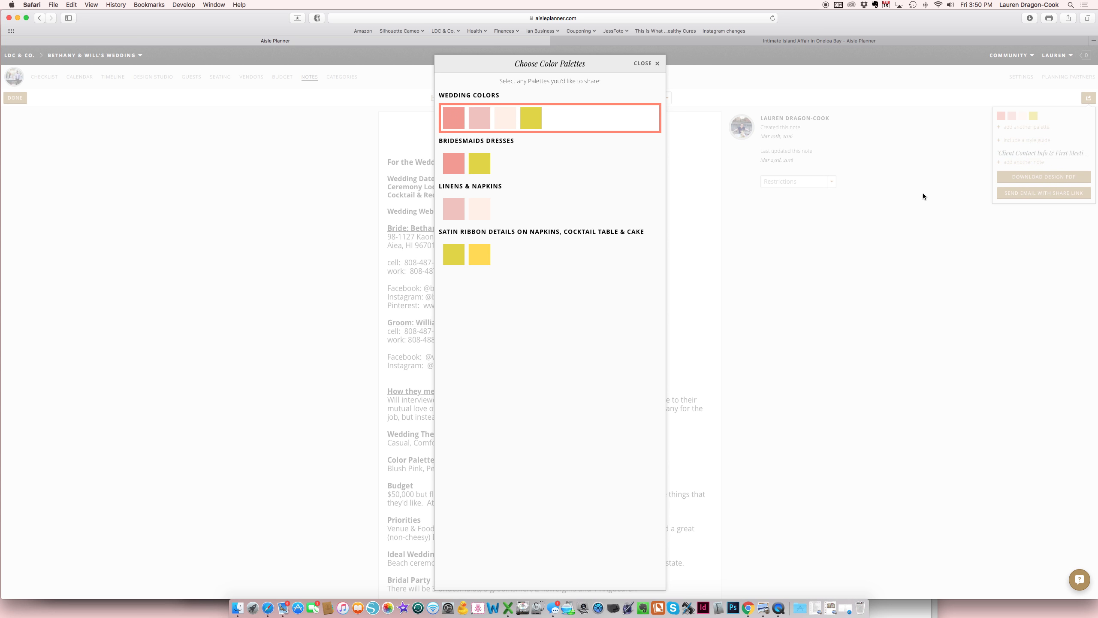
{"action": "left_click", "coordinate": [923, 192]}
{"action": "left_click", "coordinate": [1035, 142]}
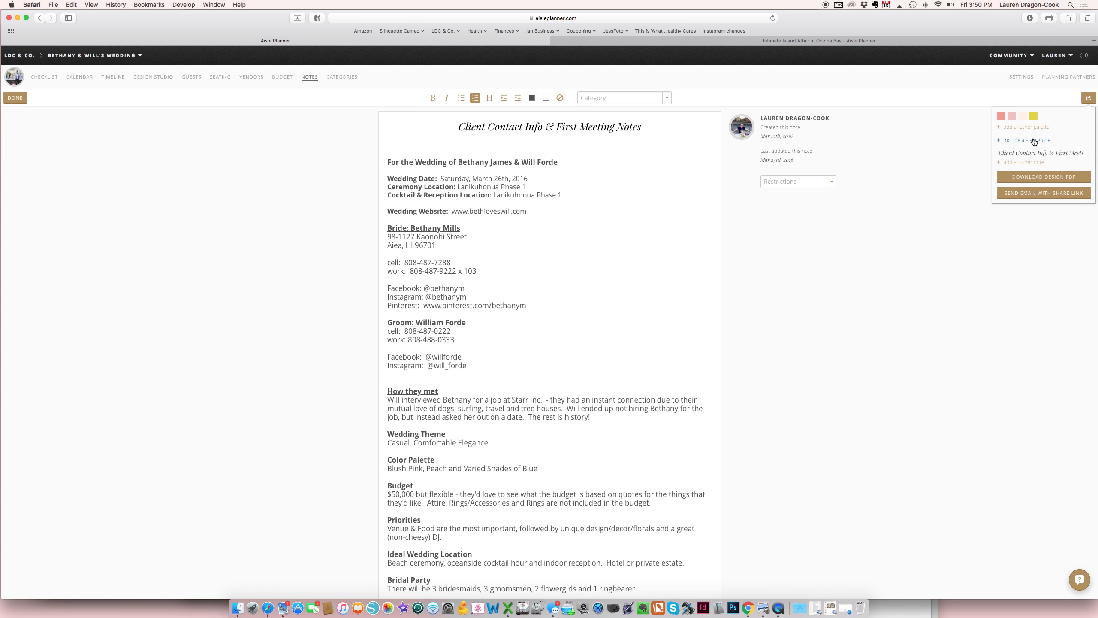
{"action": "left_click", "coordinate": [548, 245]}
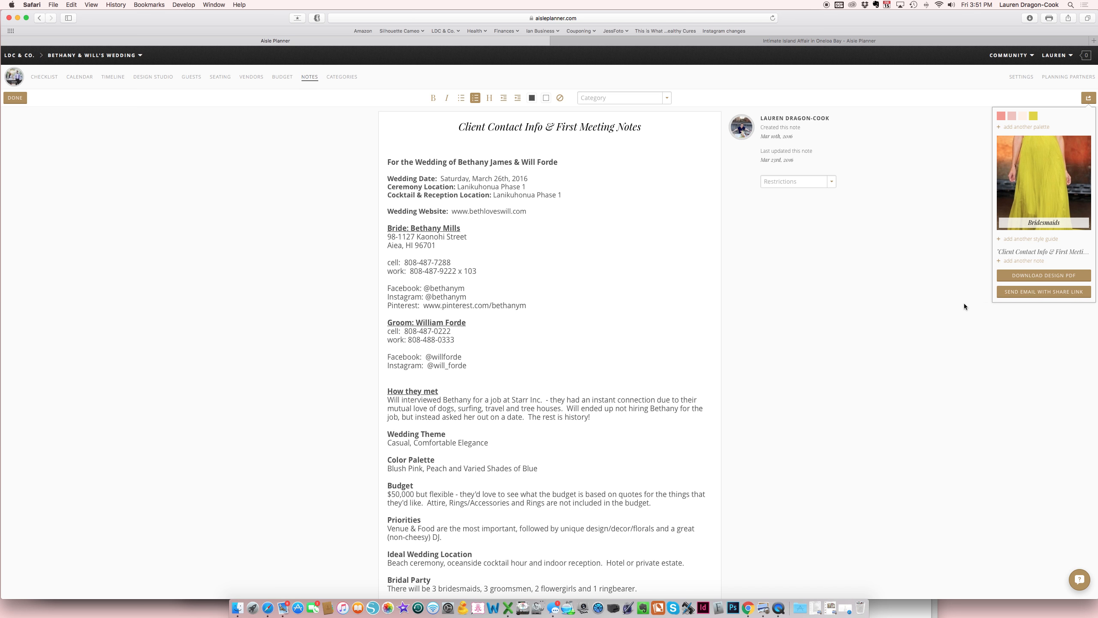
Step: Close the note and return to the wedding's overview page
{"action": "left_click", "coordinate": [15, 98]}
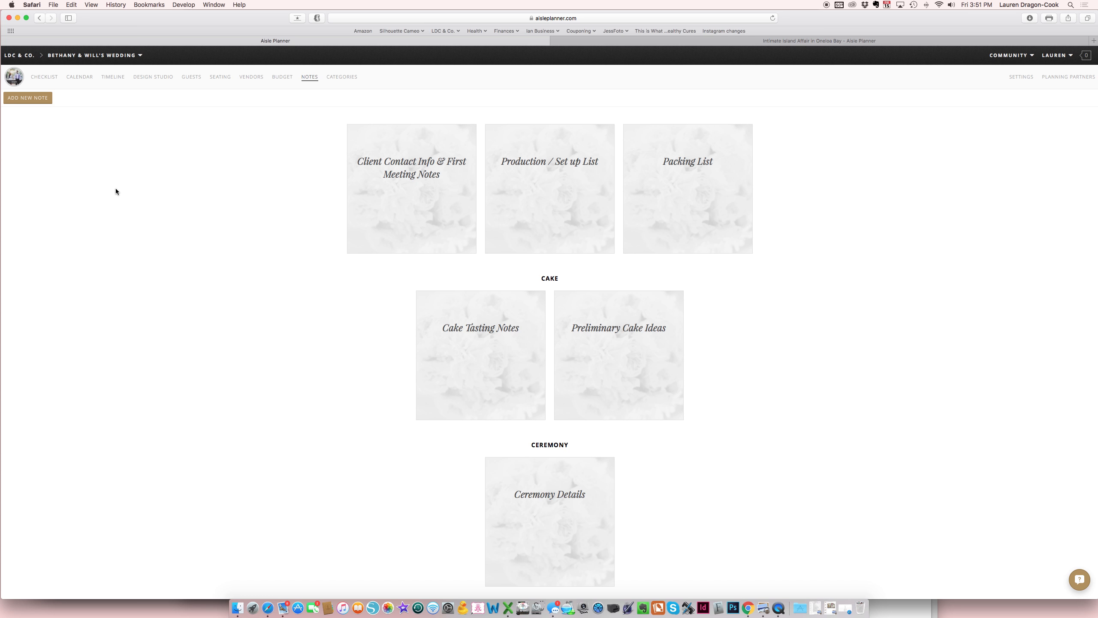
{"action": "left_click", "coordinate": [15, 78]}
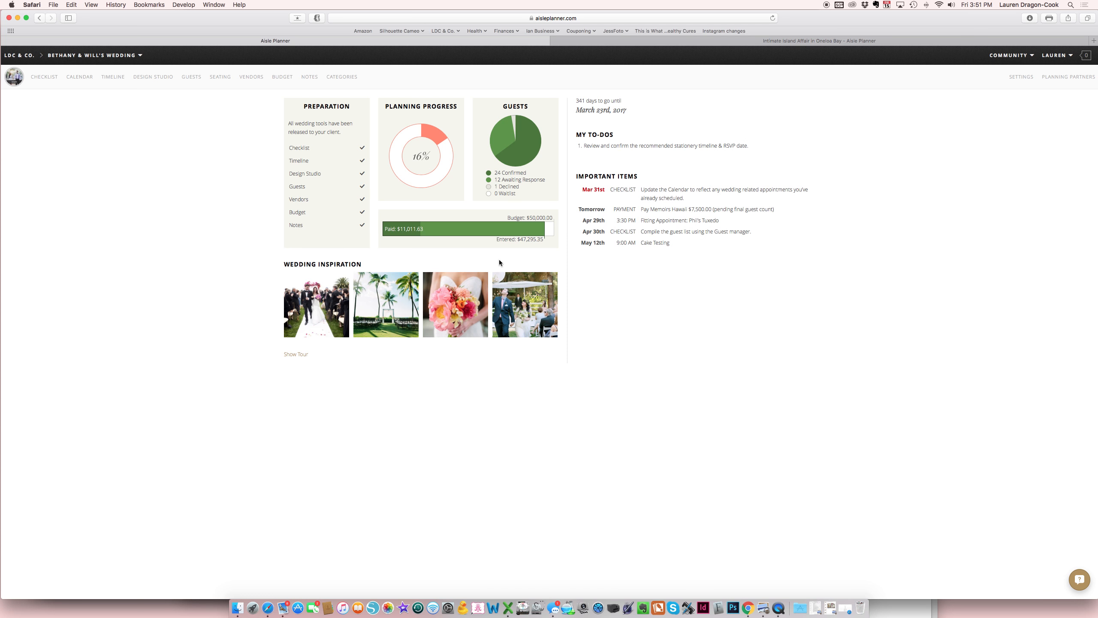